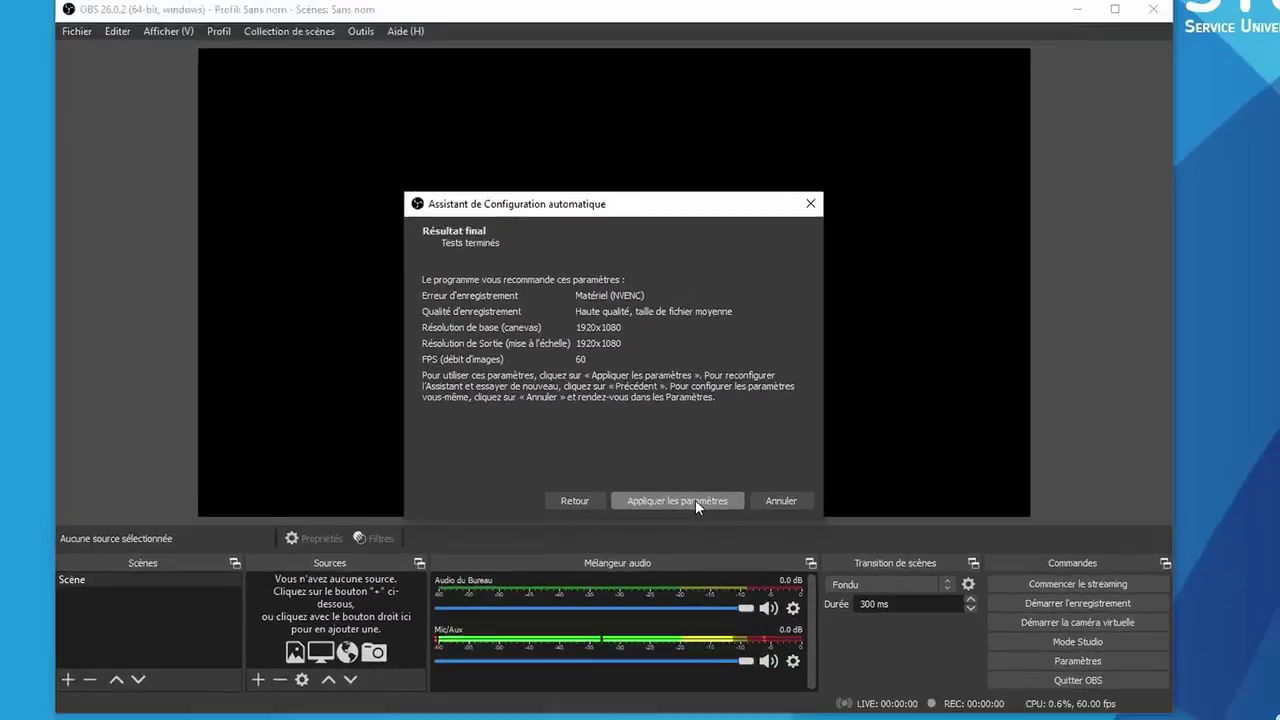
# Apply the auto-configuration's recommended settings and choose the desktop (Bureau) as the recording folder in the output settings
pyautogui.click(745, 581)
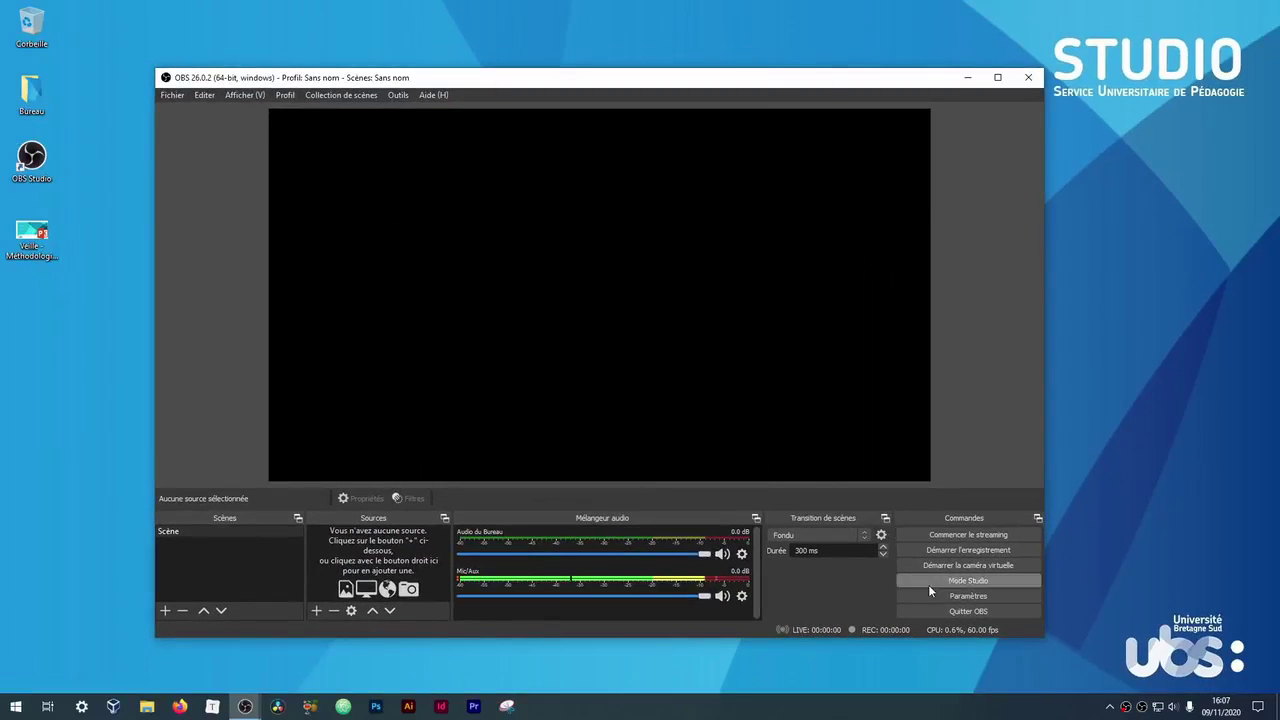
pyautogui.click(962, 598)
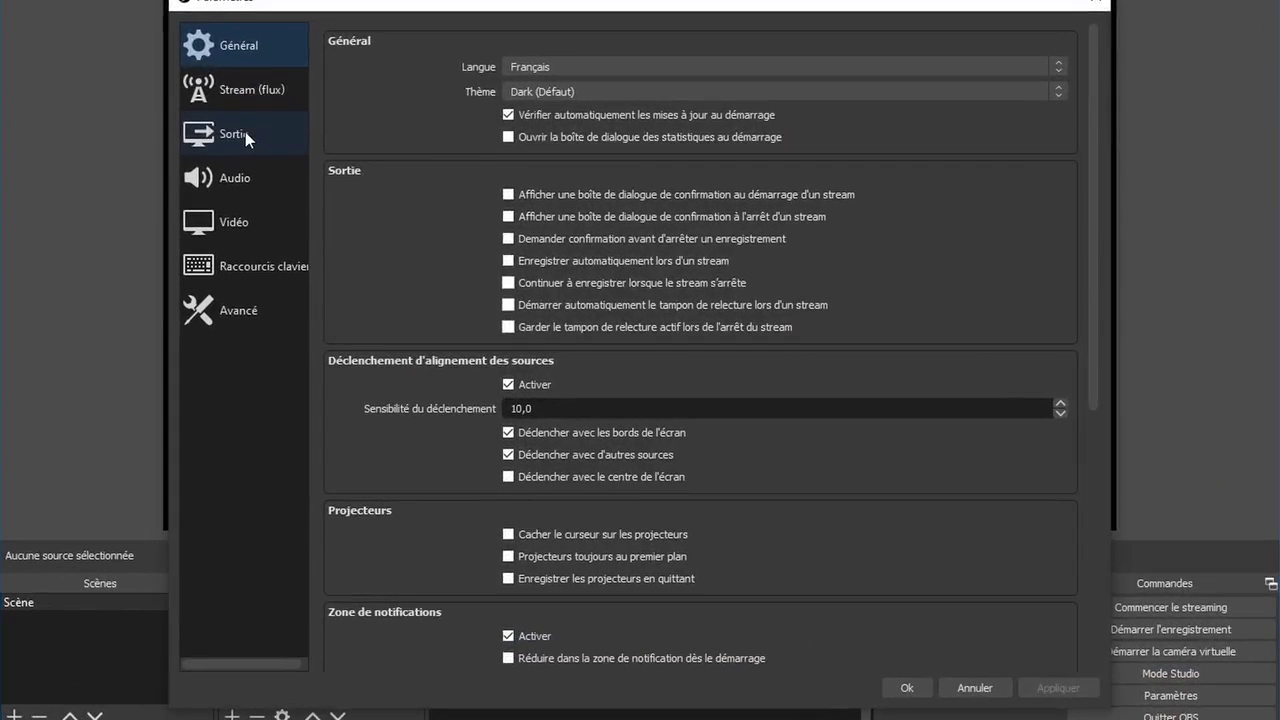
pyautogui.click(246, 134)
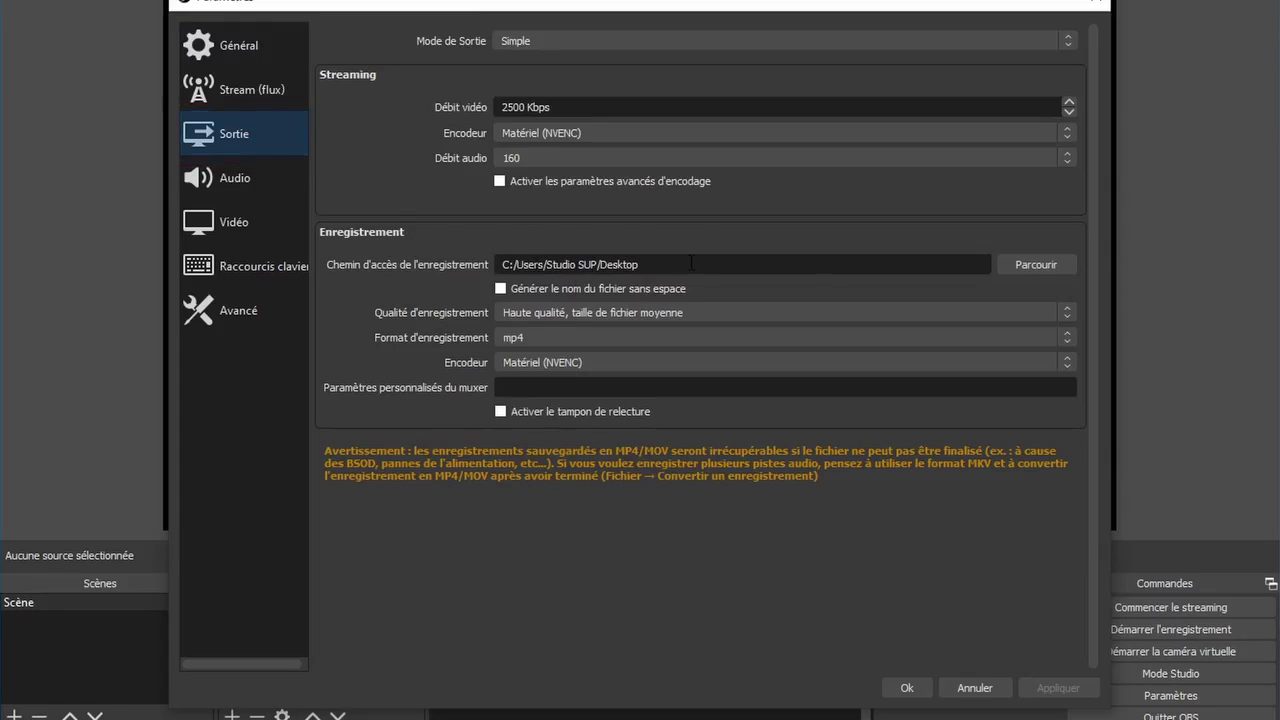
pyautogui.click(1034, 266)
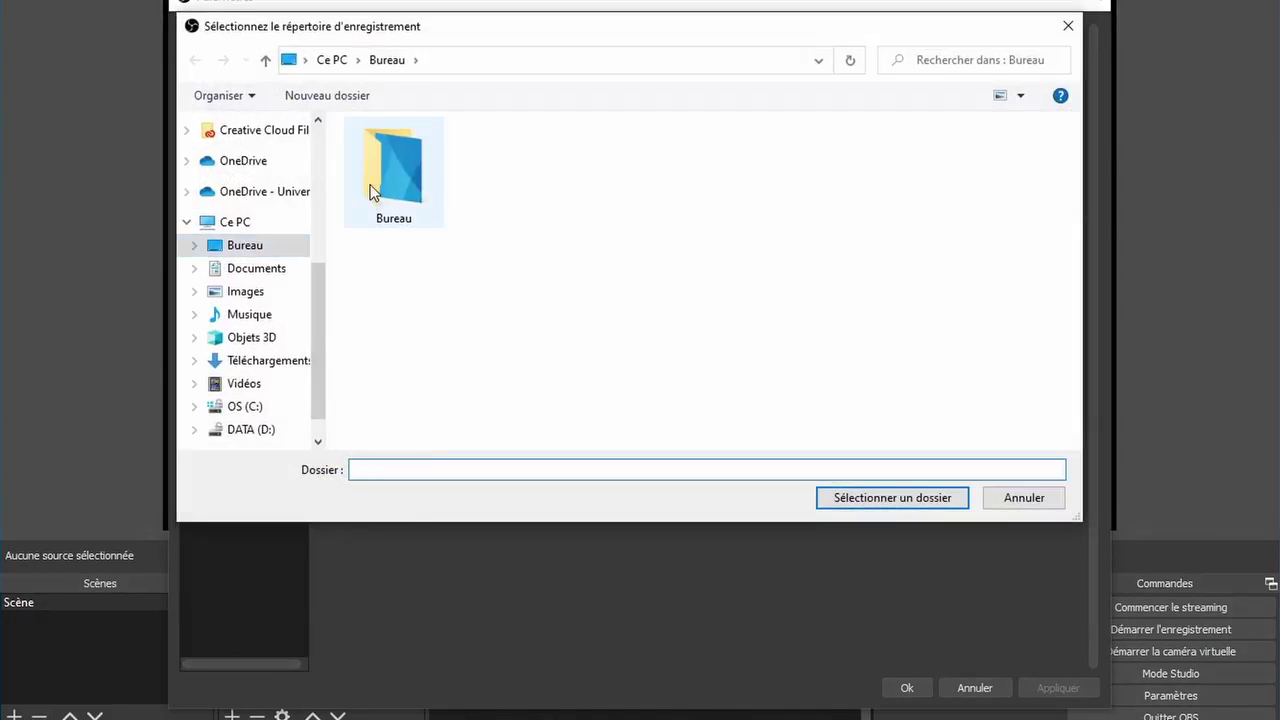
pyautogui.click(925, 498)
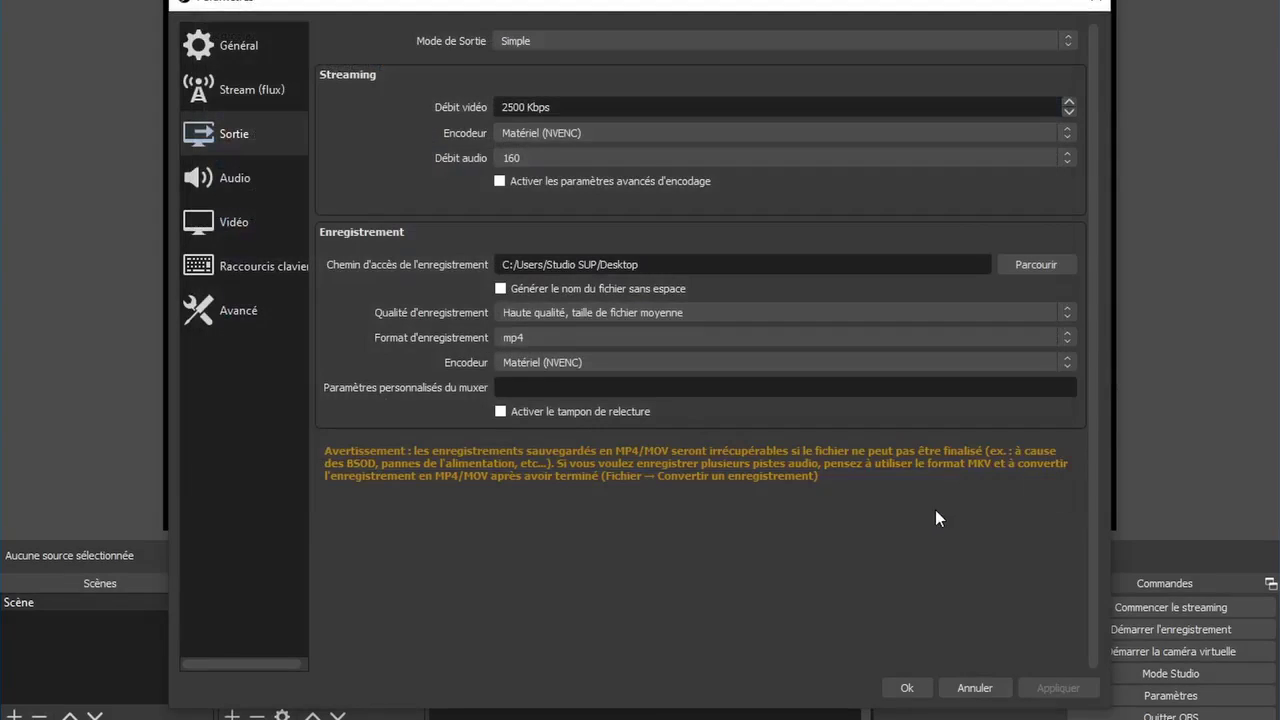
# Keep the recording quality at "Haute qualité, taille de fichier moyenne" and select mp4 as the recording format
pyautogui.click(541, 311)
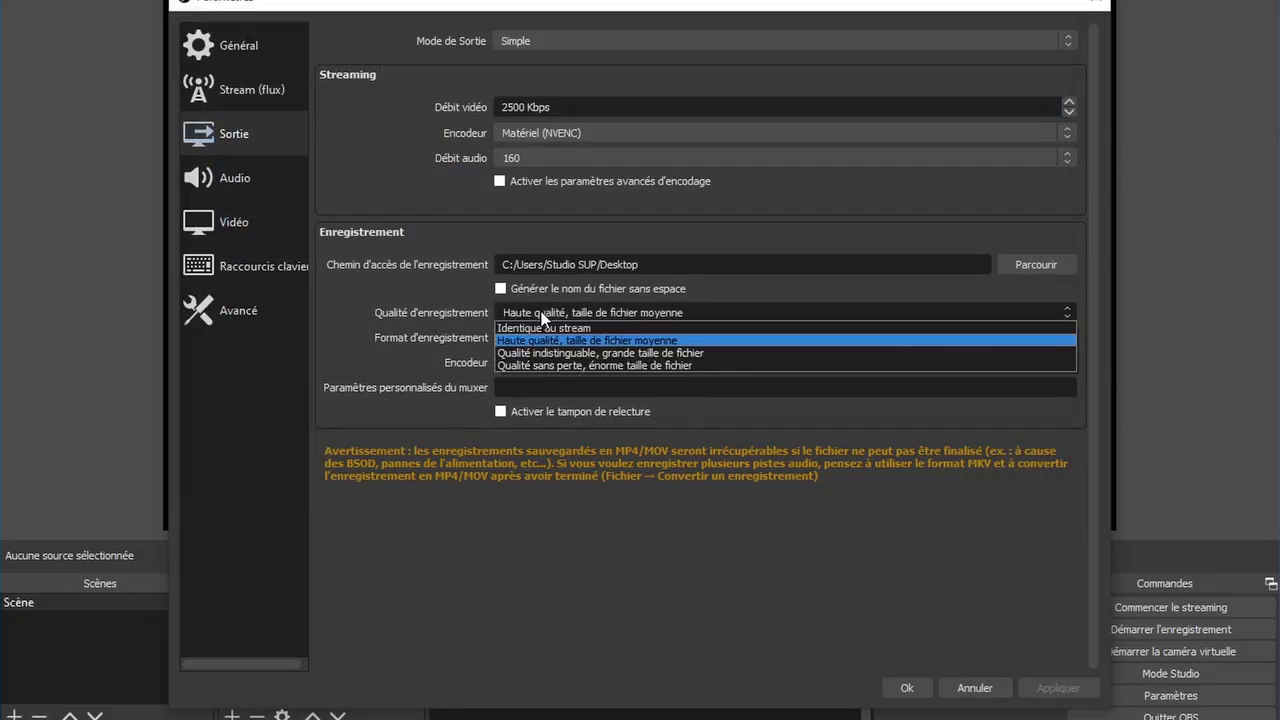
pyautogui.click(541, 311)
pyautogui.click(537, 336)
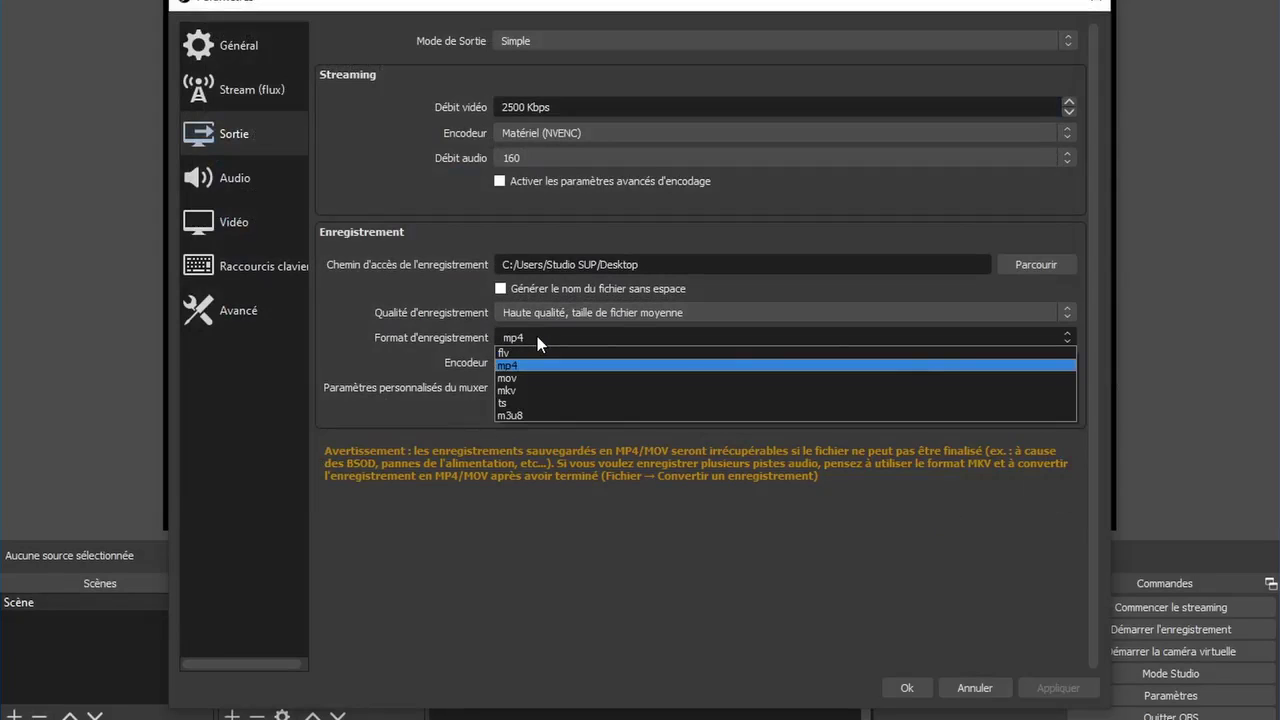
pyautogui.click(522, 363)
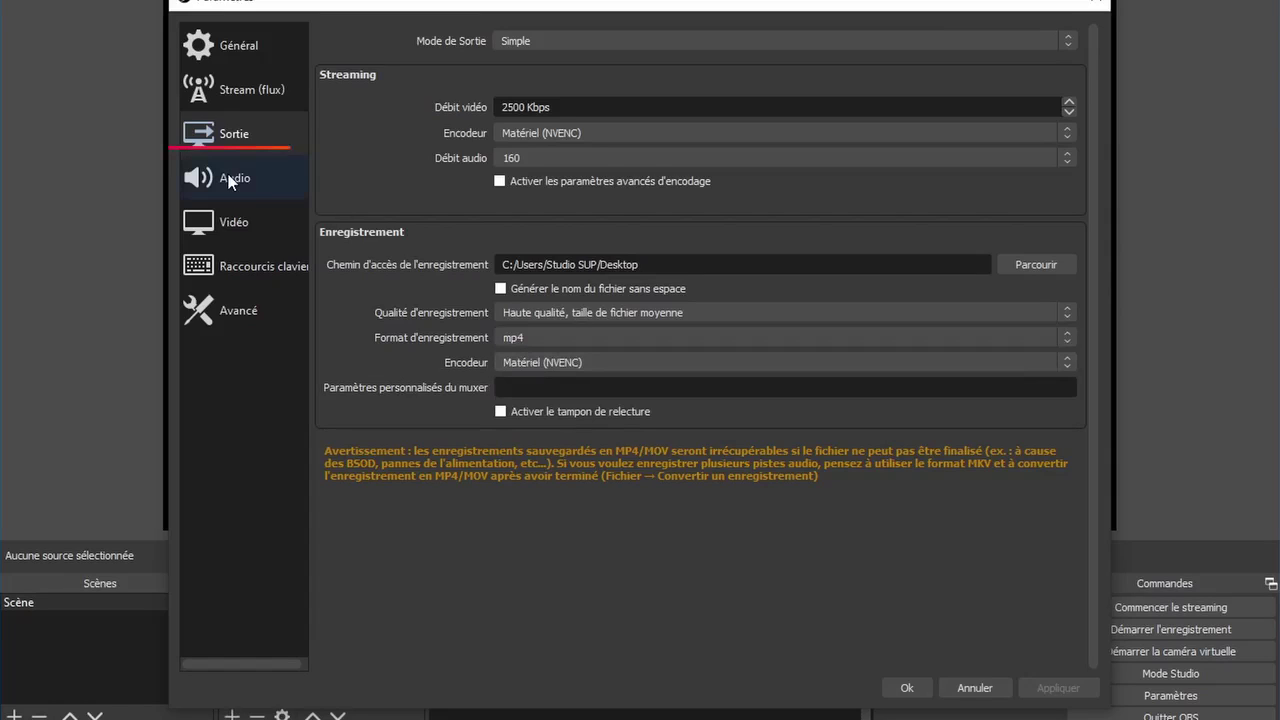
# Check which device is selected for Audio Micro/Auxiliaire in the audio settings and which alternatives are offered
pyautogui.click(272, 176)
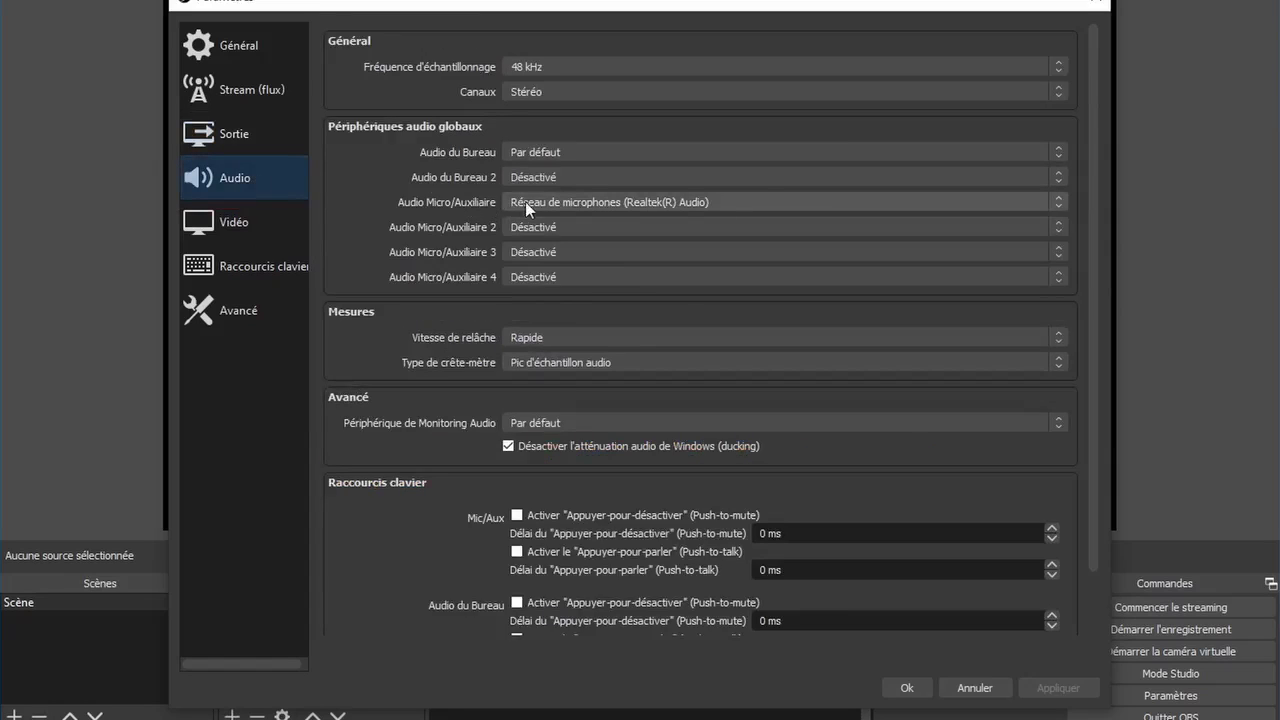
pyautogui.click(571, 205)
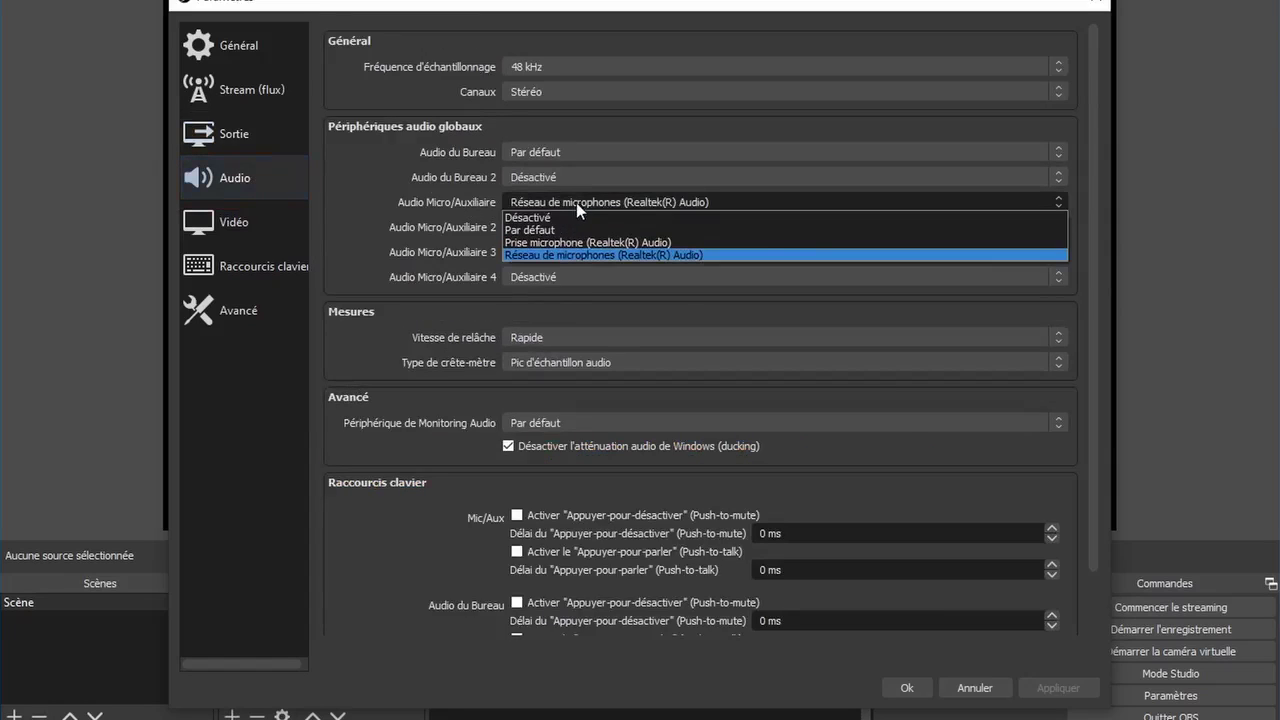
pyautogui.click(576, 201)
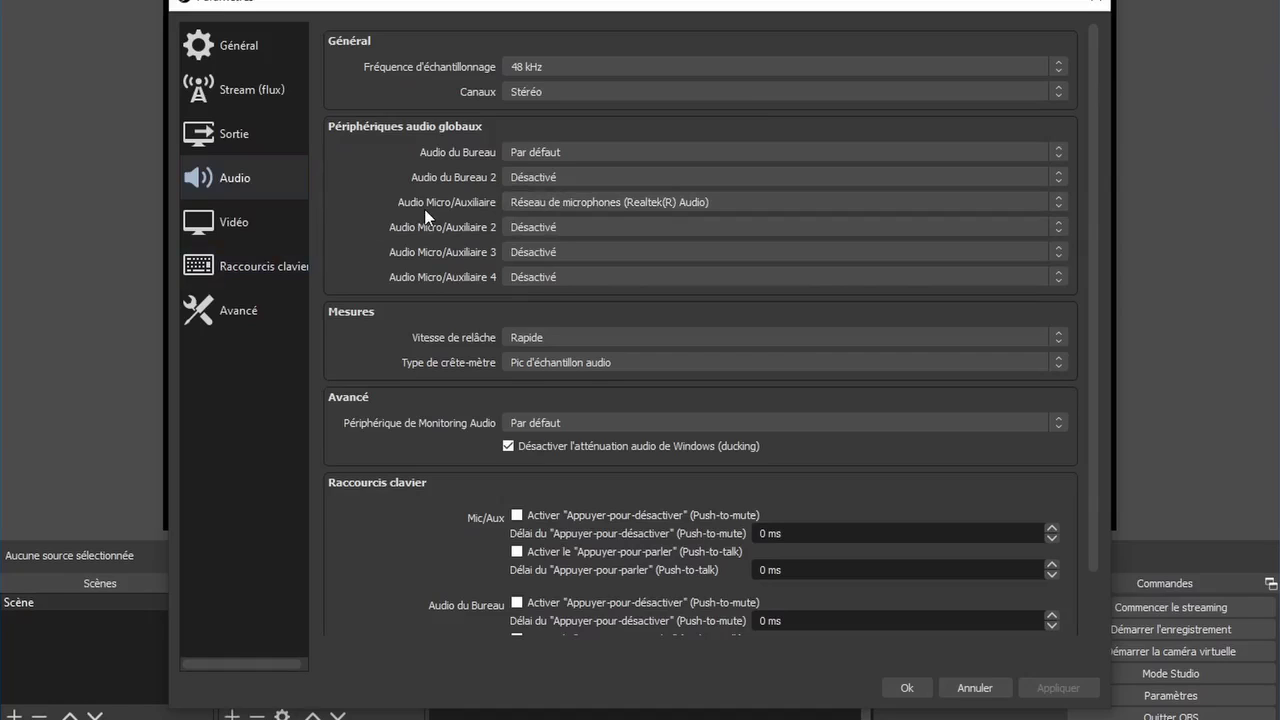
# Try 1280x720 as the output resolution in the video settings and restore it to 1920x1080
pyautogui.click(243, 220)
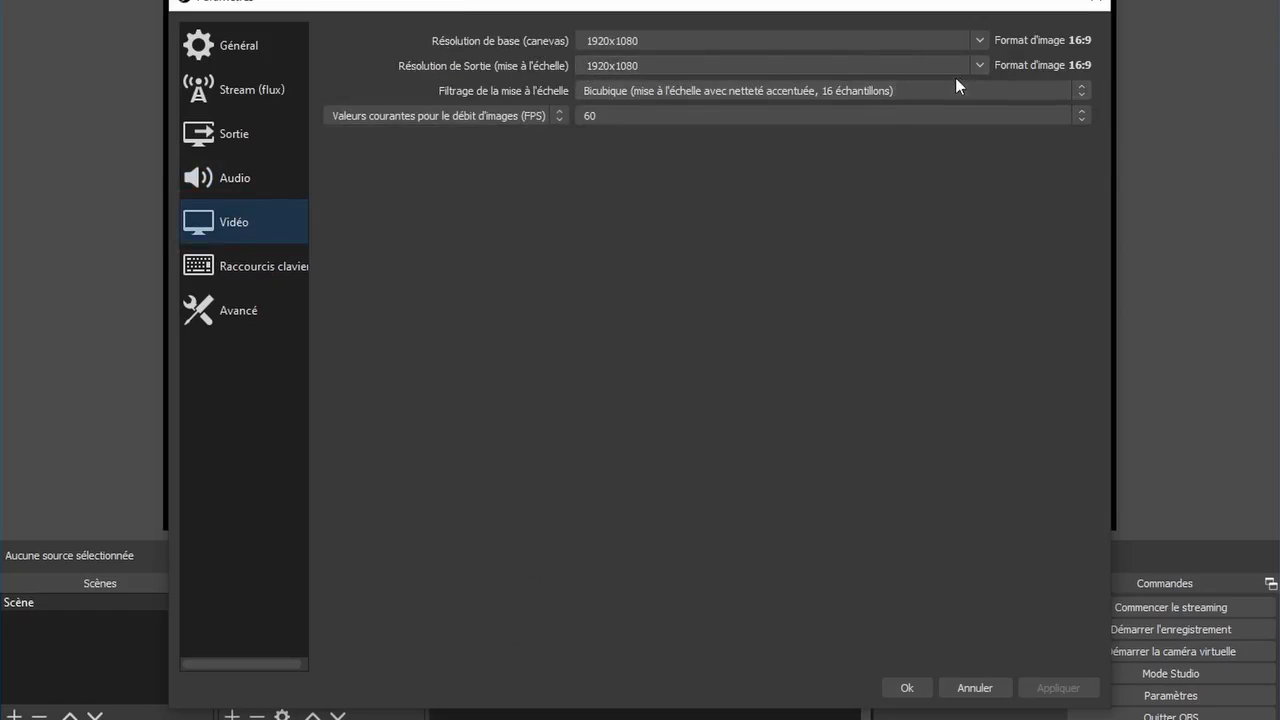
pyautogui.click(978, 65)
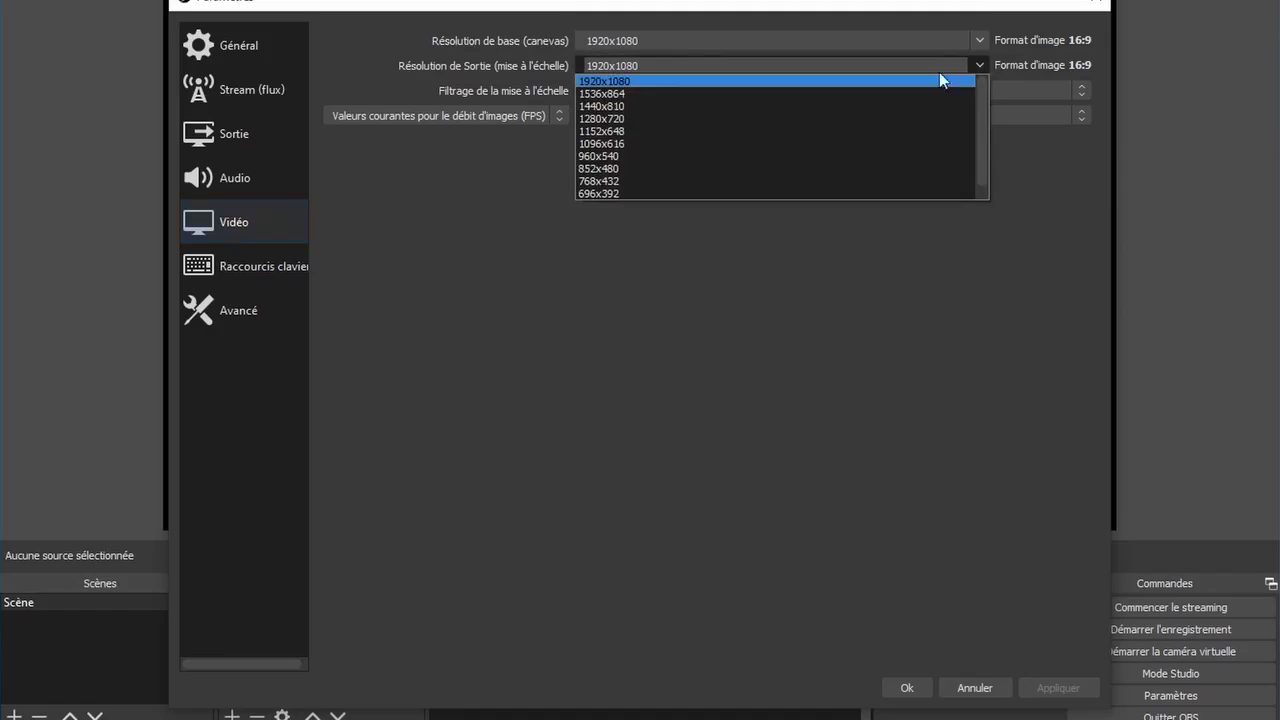
pyautogui.click(815, 118)
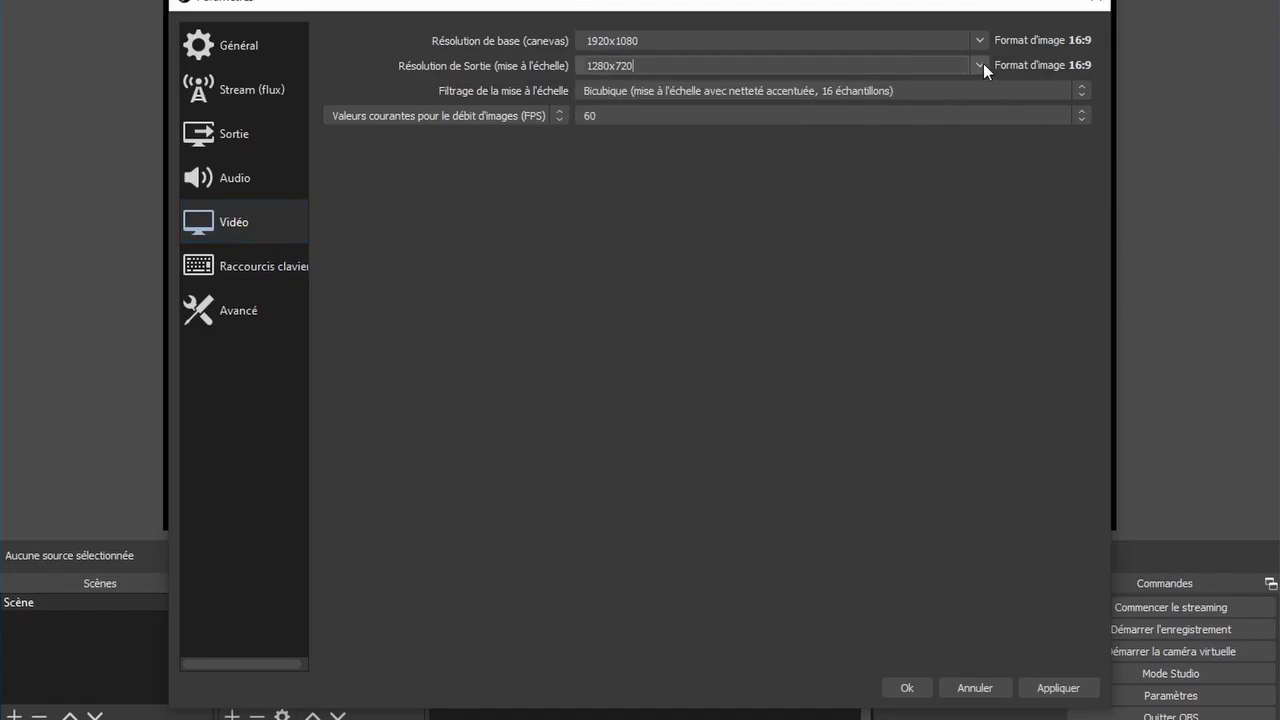
pyautogui.click(983, 63)
pyautogui.click(786, 83)
# Look over the hotkey and advanced settings, and apply the configuration and close the settings
pyautogui.click(246, 263)
pyautogui.click(233, 309)
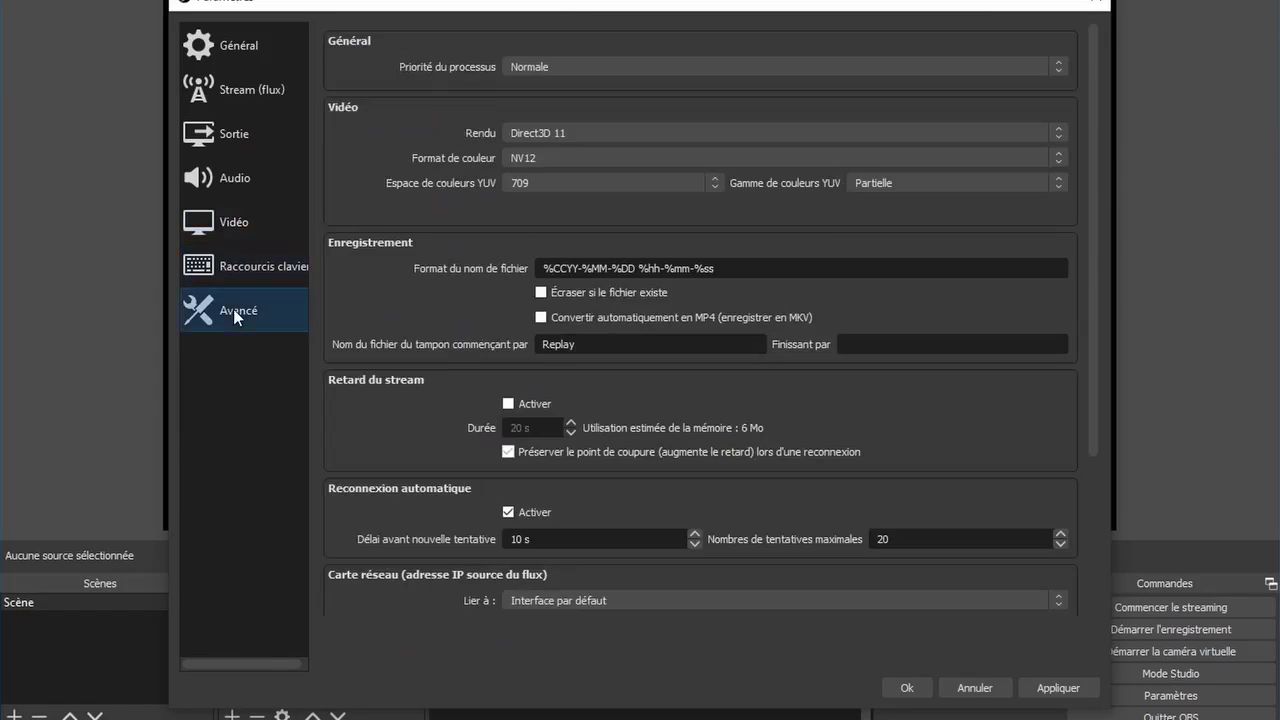
pyautogui.click(1057, 688)
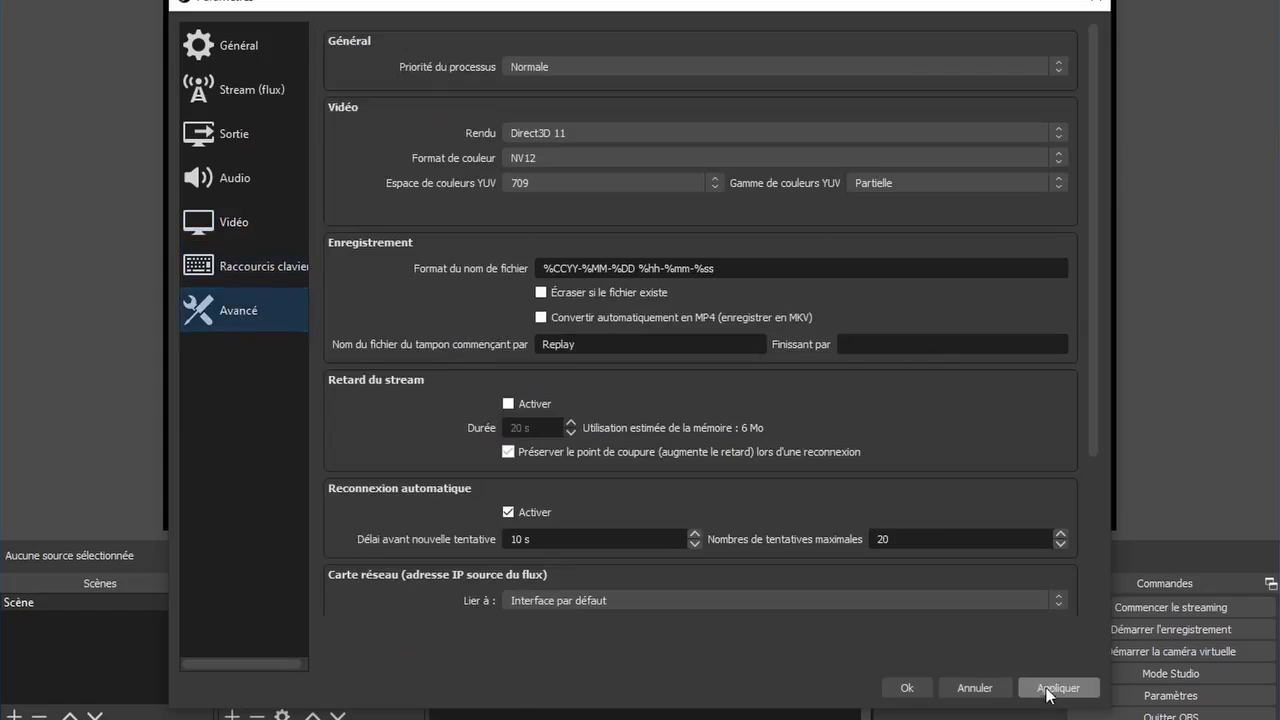
pyautogui.click(906, 688)
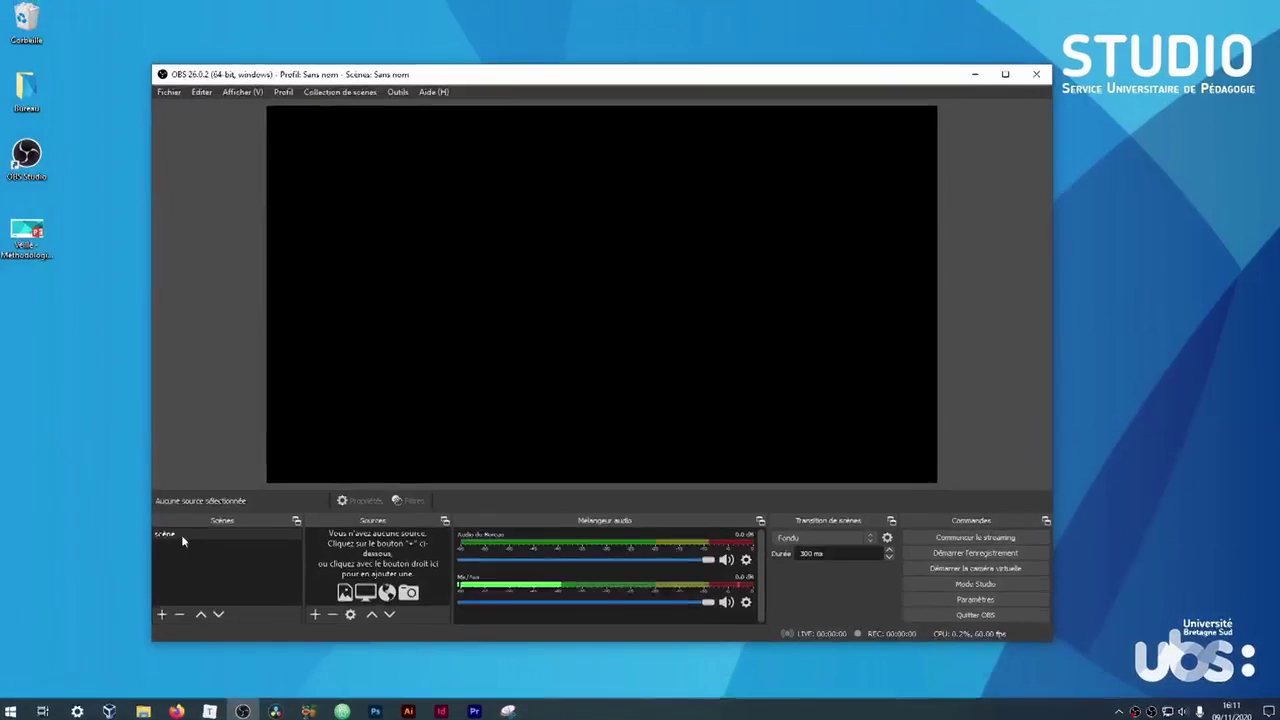
# Rename the existing scene as "capsule simple"
pyautogui.rightClick(146, 555)
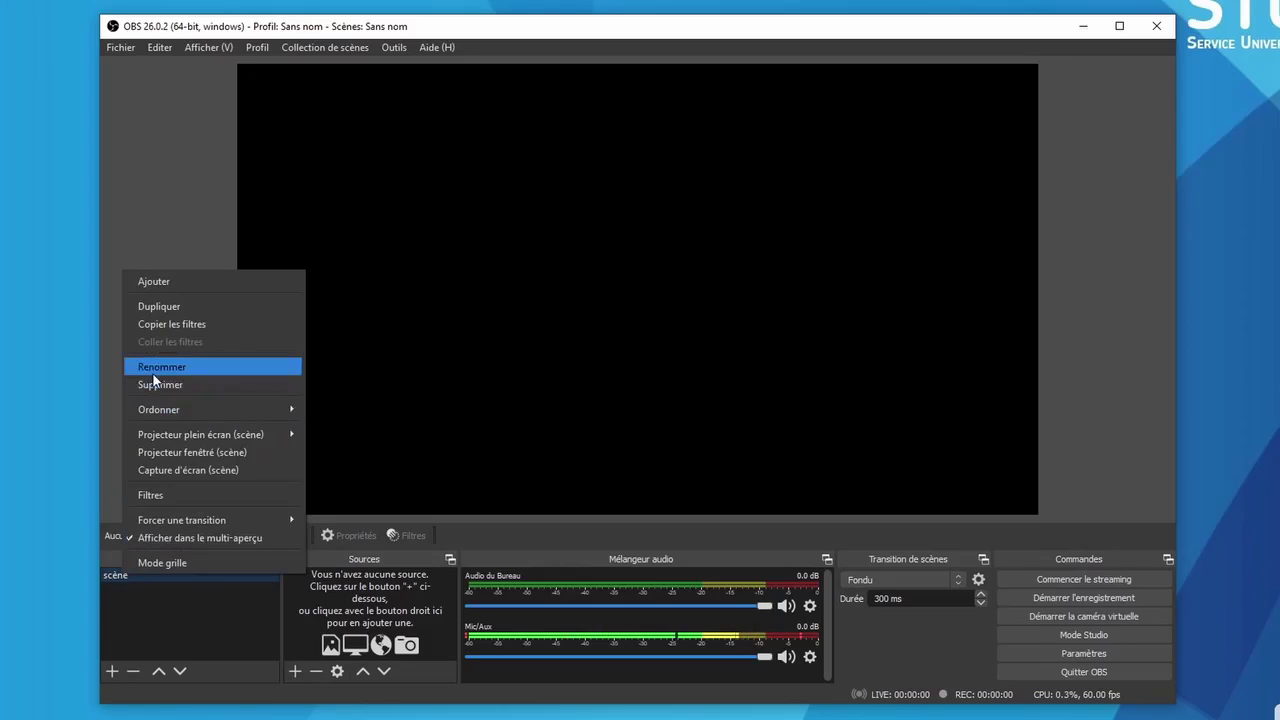
pyautogui.click(152, 368)
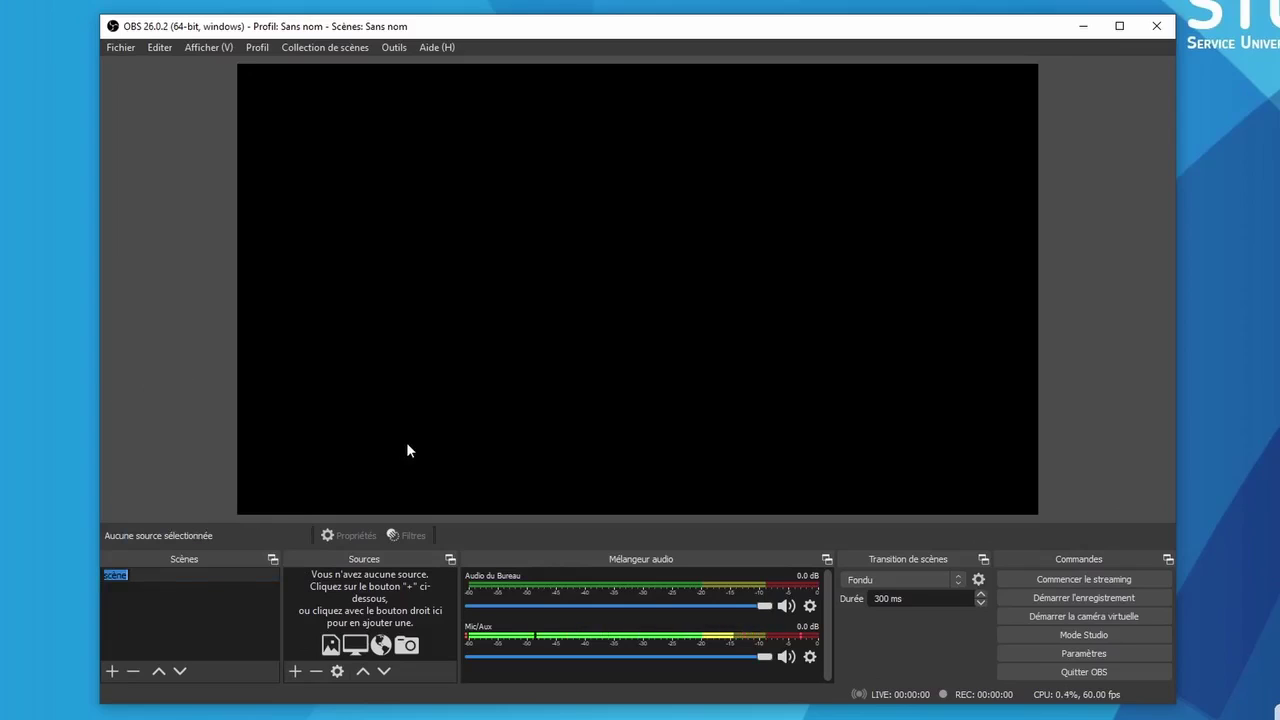
pyautogui.write('capsule')
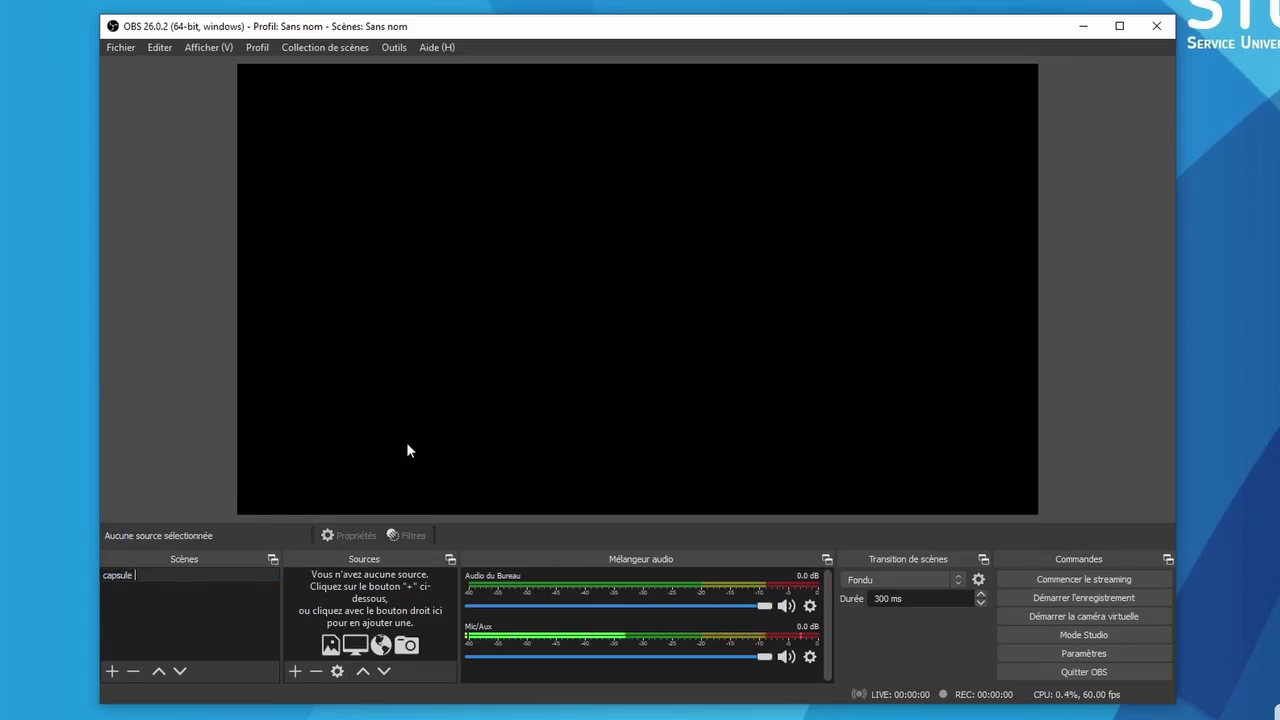
pyautogui.write(' simple')
pyautogui.press('Return')
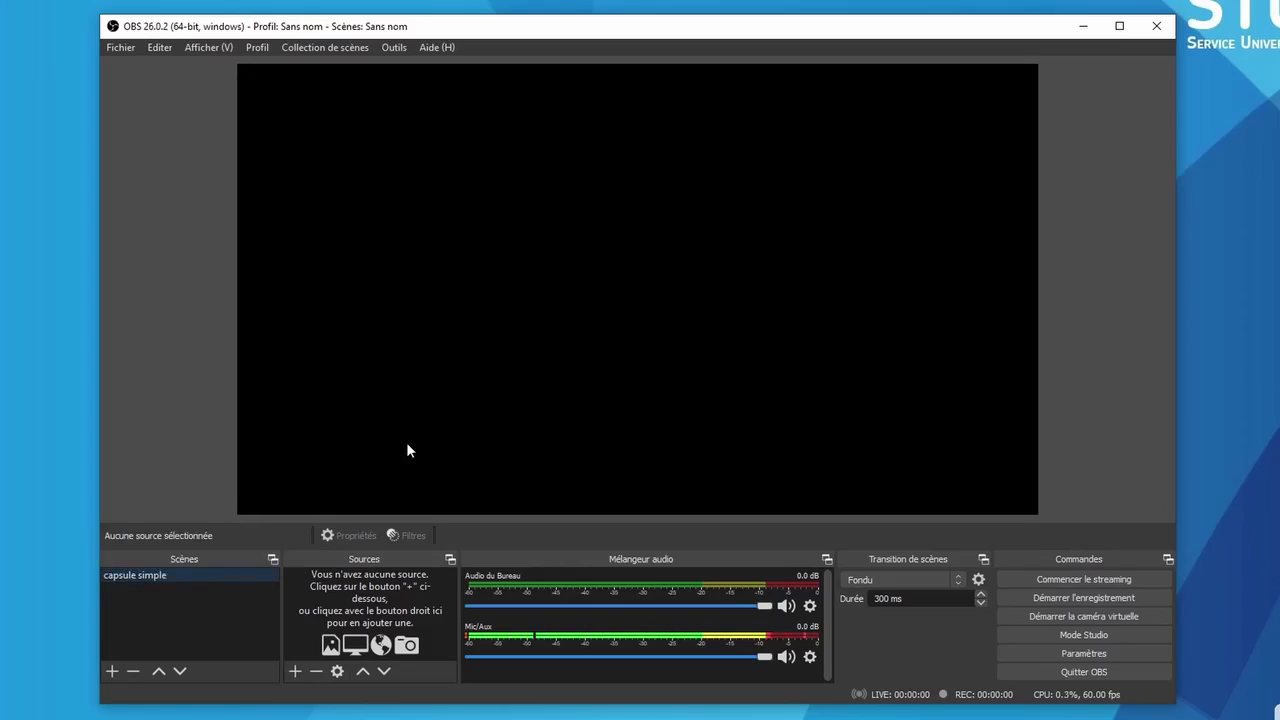
# Add a new screen capture source named "Capture d'écran" to the scene, capturing Écran 1 at 1920x1080 with the cursor
pyautogui.click(293, 671)
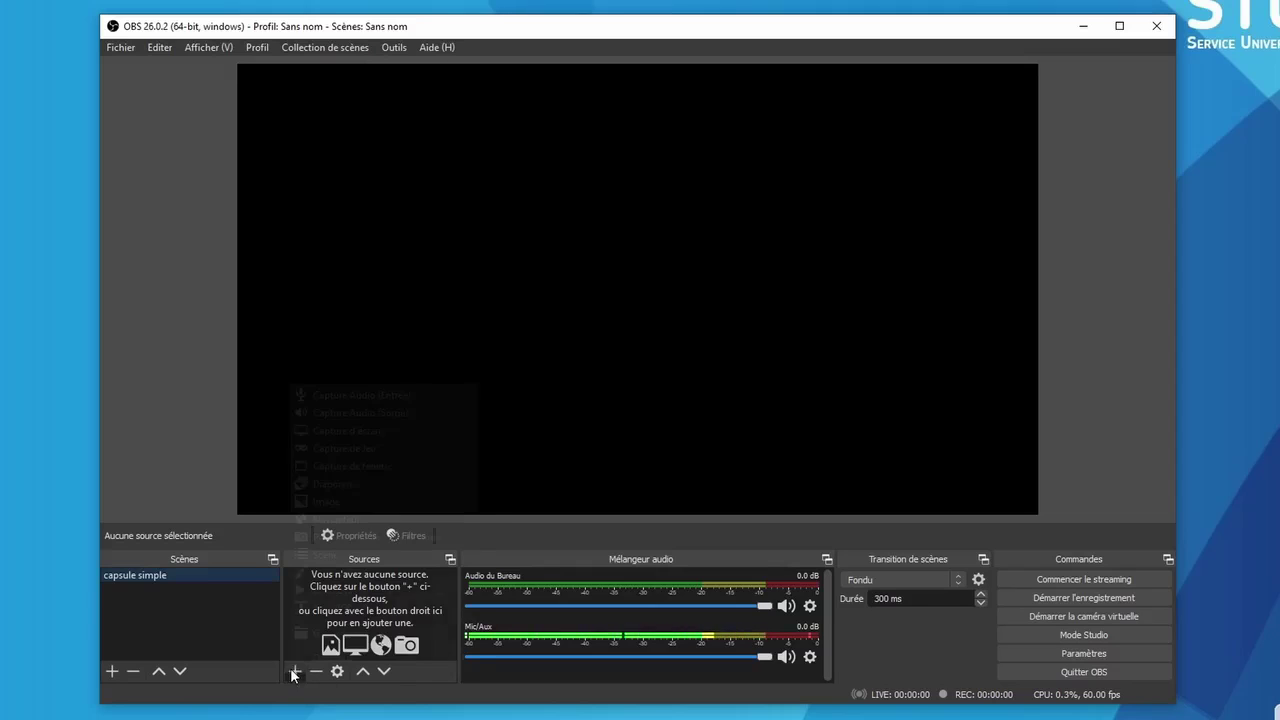
pyautogui.click(390, 429)
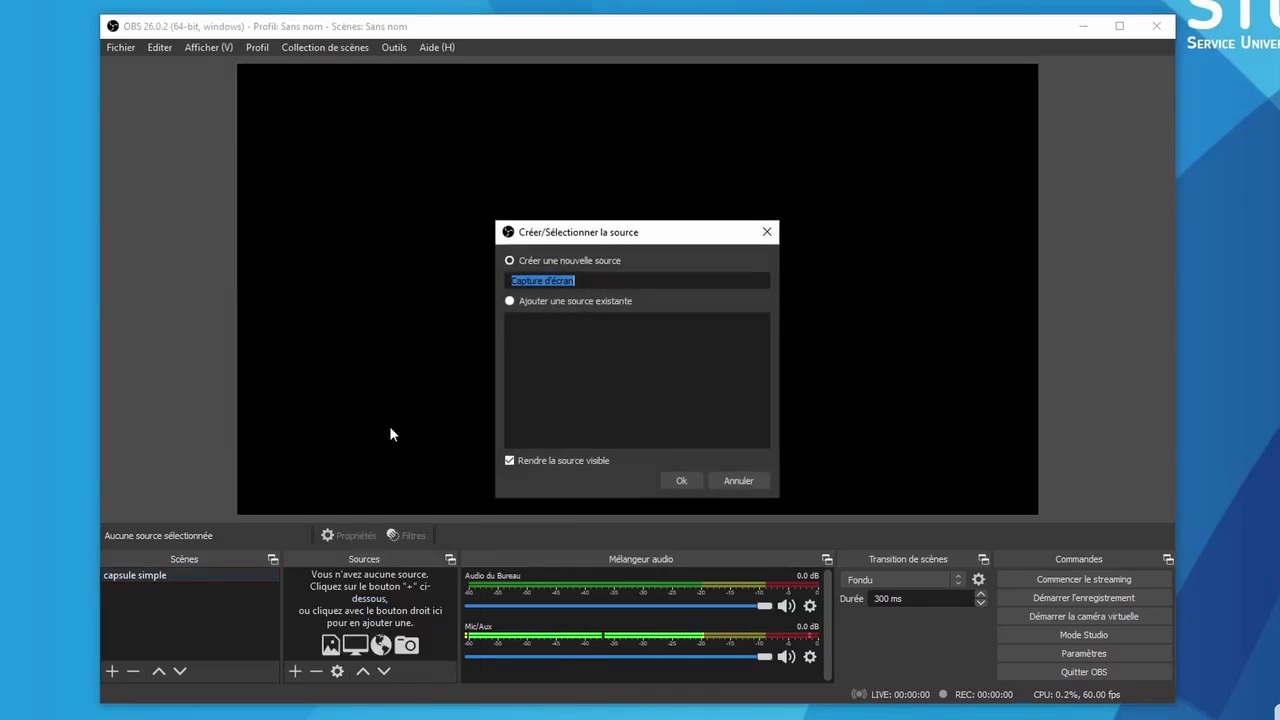
pyautogui.click(680, 481)
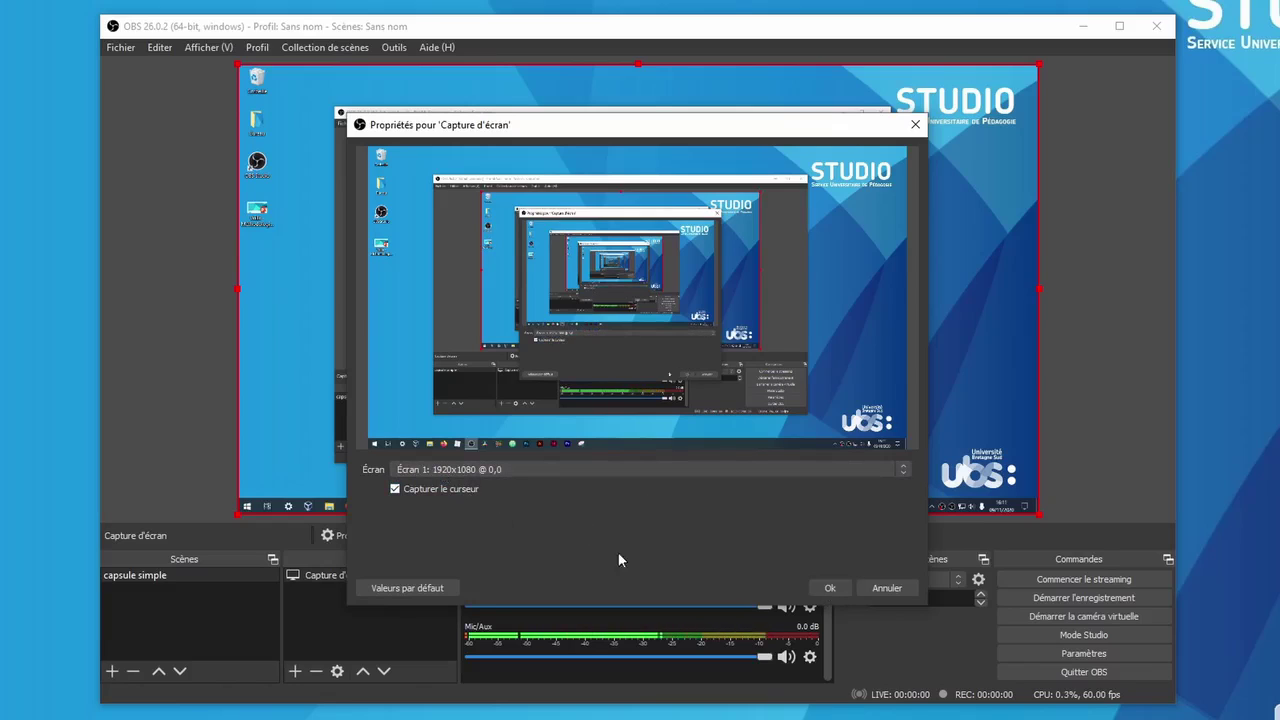
pyautogui.click(828, 588)
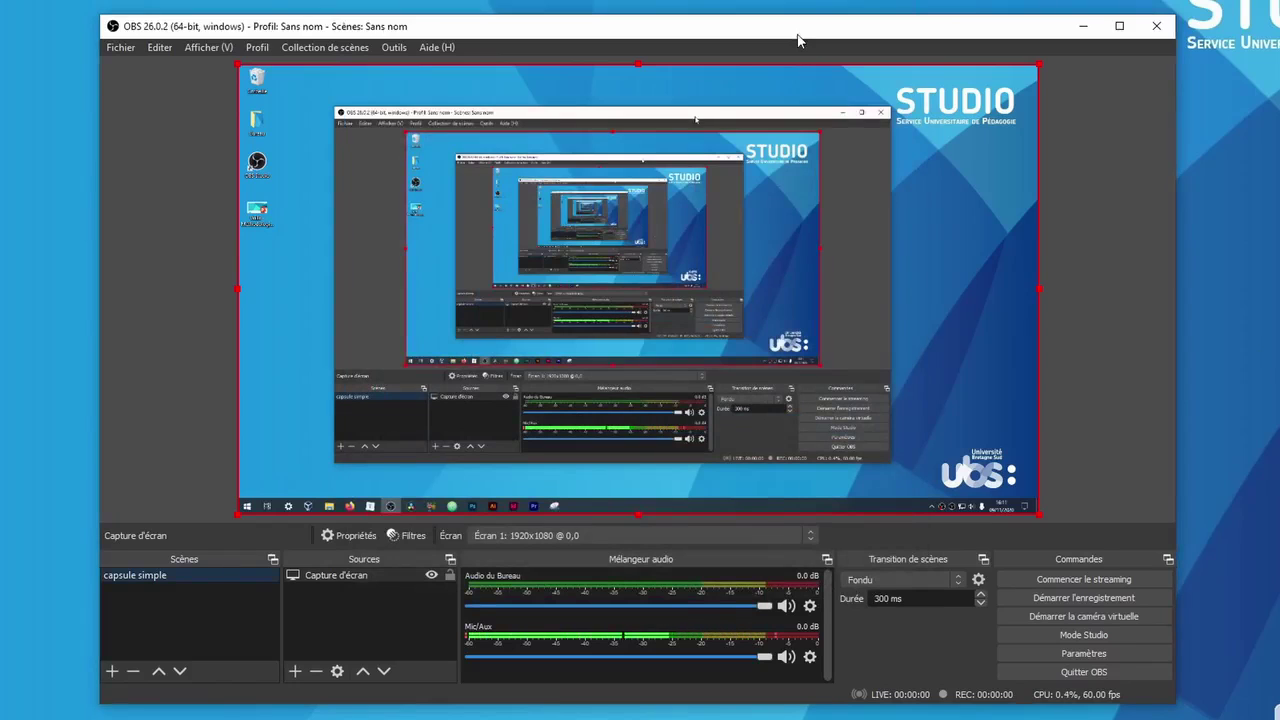
# Minimize the OBS window and start the recording from its notification-area icon
pyautogui.moveTo(798, 40)
pyautogui.mouseDown()
pyautogui.moveTo(899, 33)
pyautogui.moveTo(798, 35)
pyautogui.mouseUp()
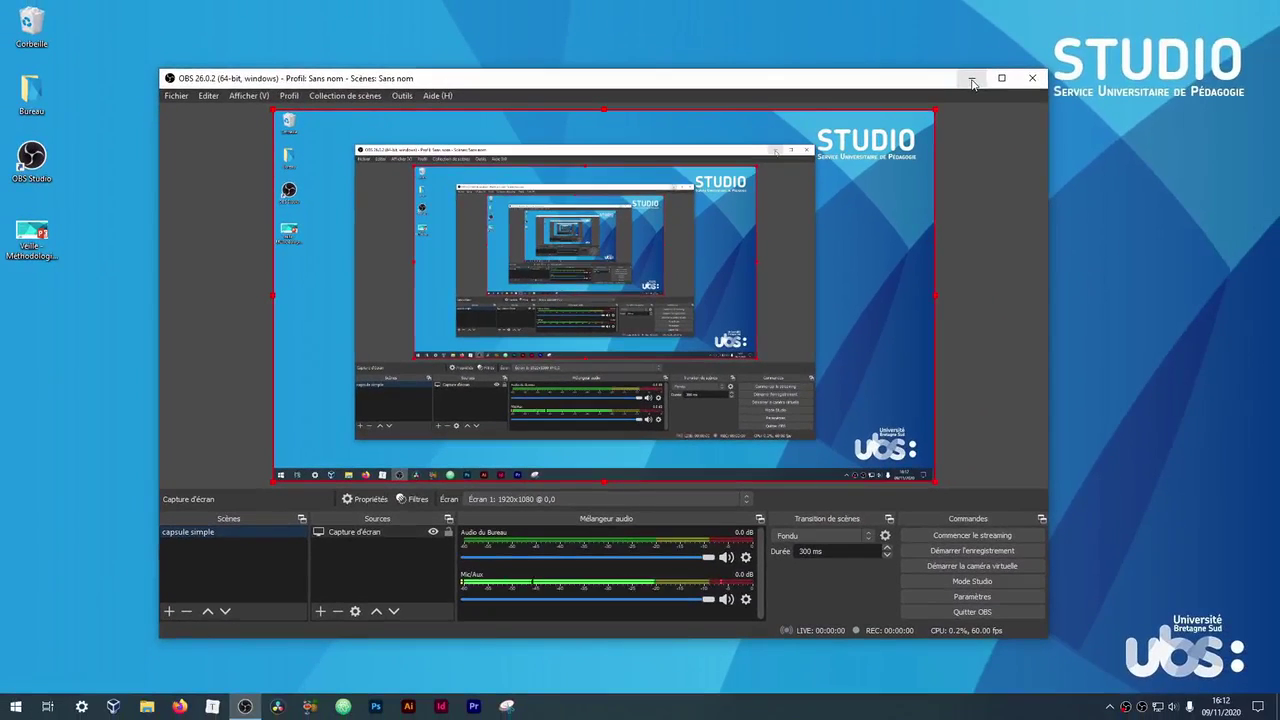
pyautogui.click(987, 71)
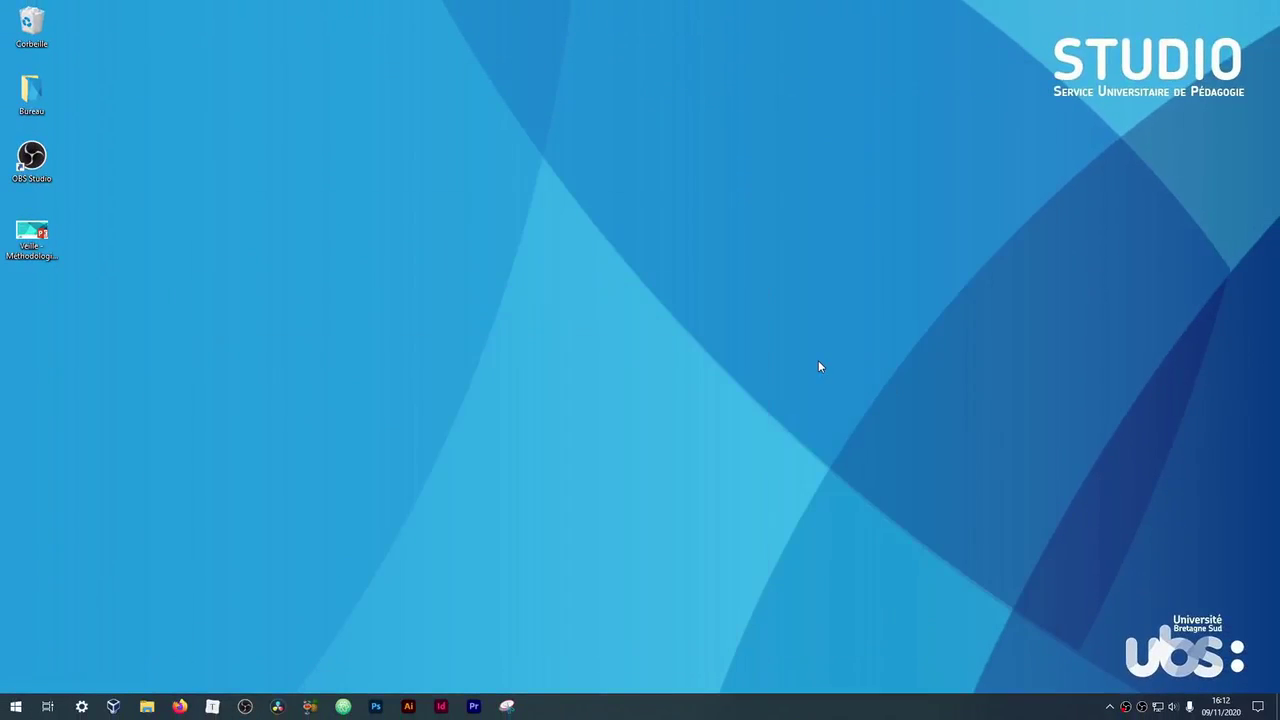
pyautogui.rightClick(1145, 708)
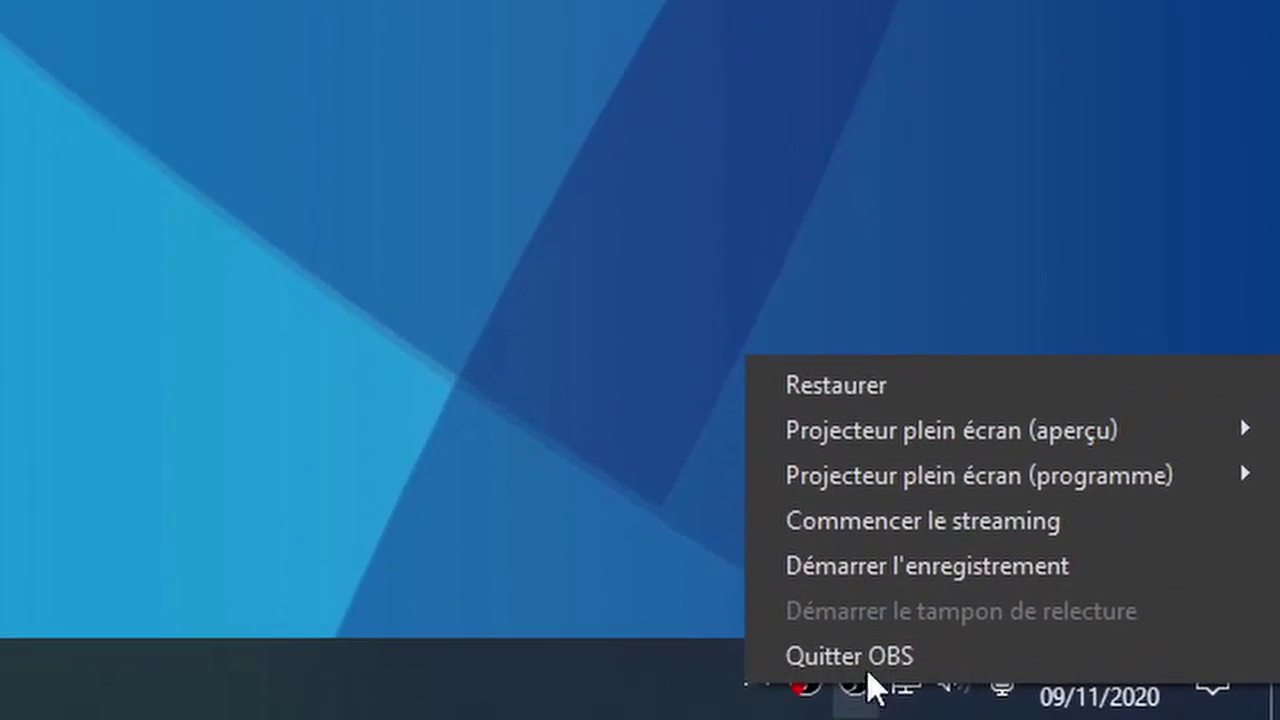
pyautogui.click(895, 566)
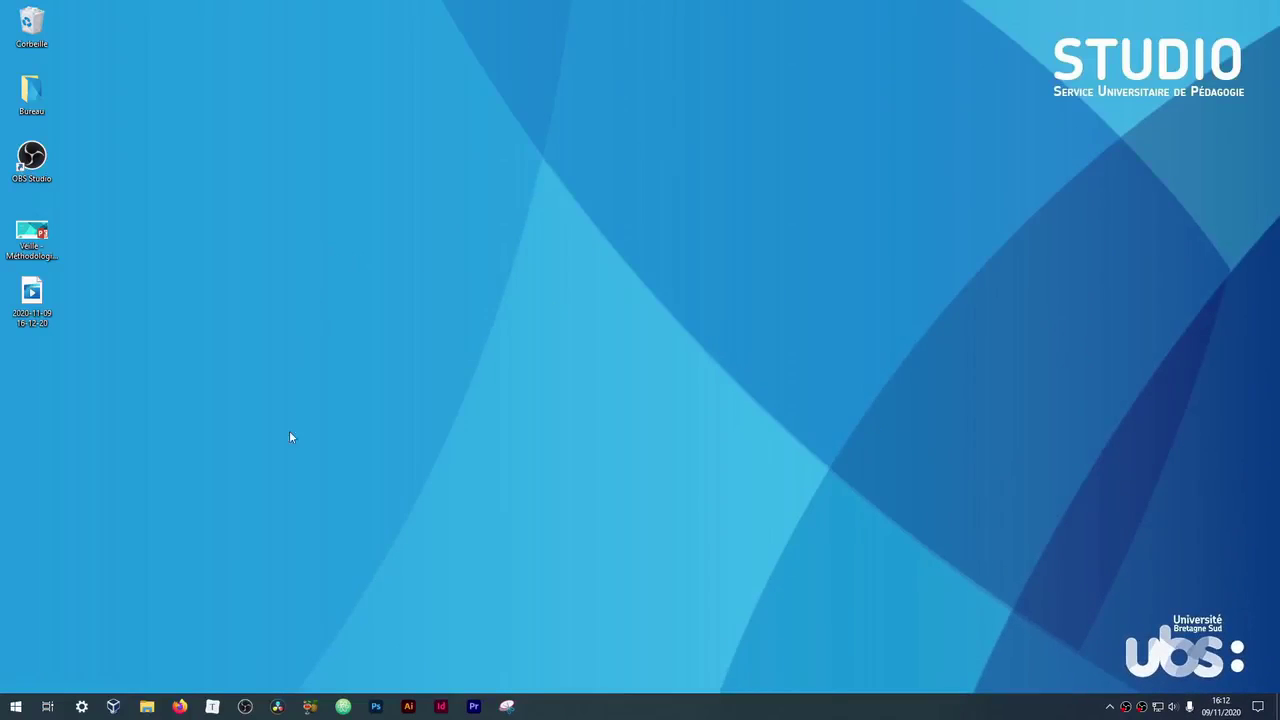
# Record a short demonstration of opening and minimizing the file explorer, and stop the recording
pyautogui.click(150, 706)
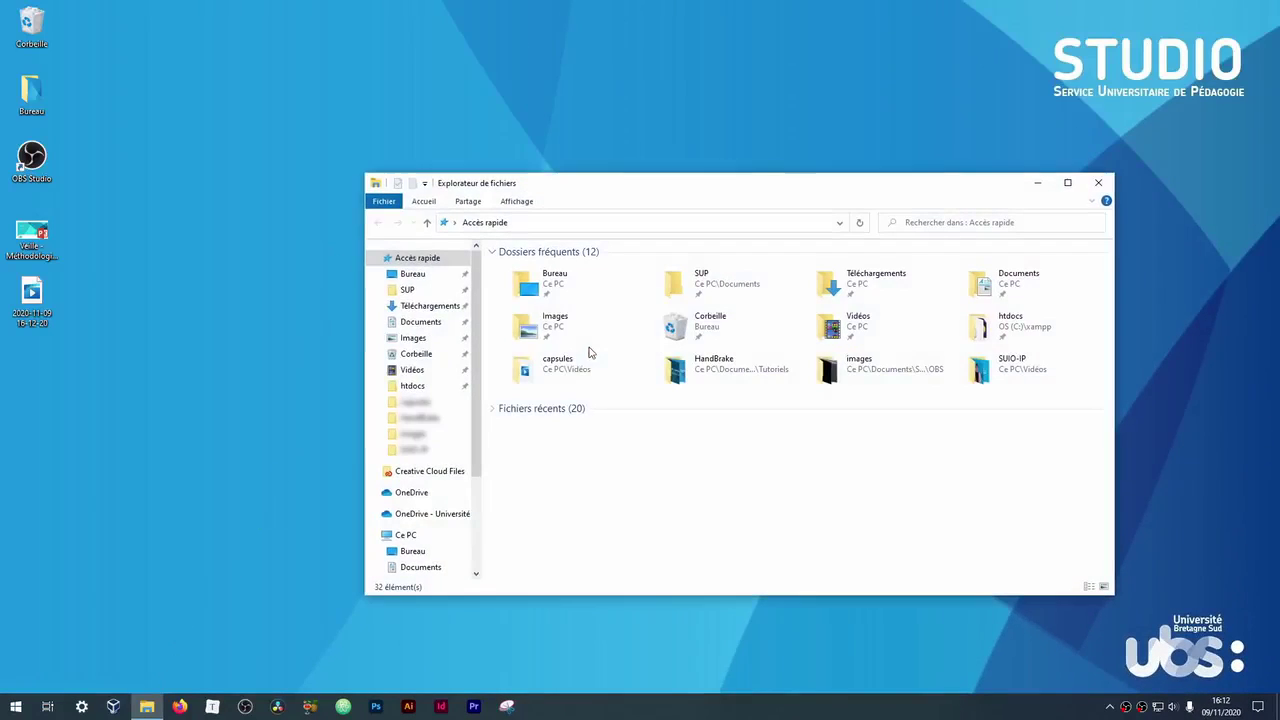
pyautogui.click(1040, 185)
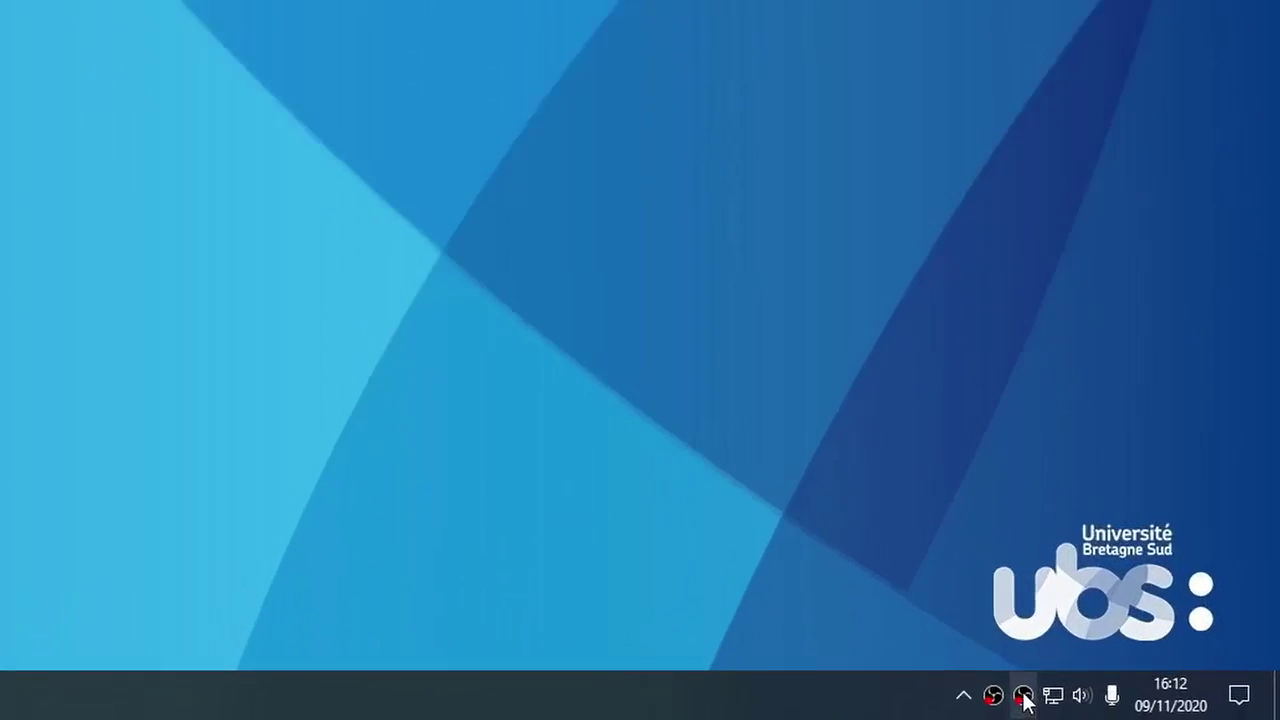
pyautogui.rightClick(1141, 705)
pyautogui.click(1160, 665)
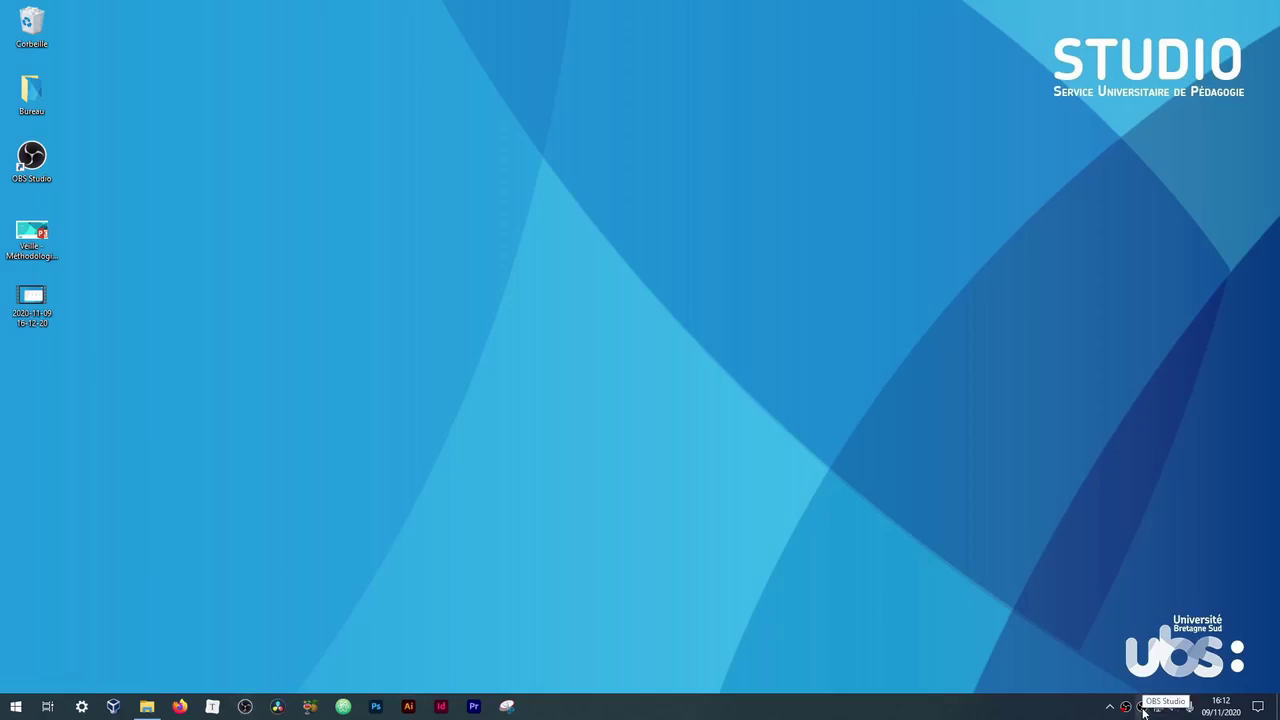
# Bring the OBS window back and play the recorded video saved on the desktop to check it
pyautogui.click(245, 707)
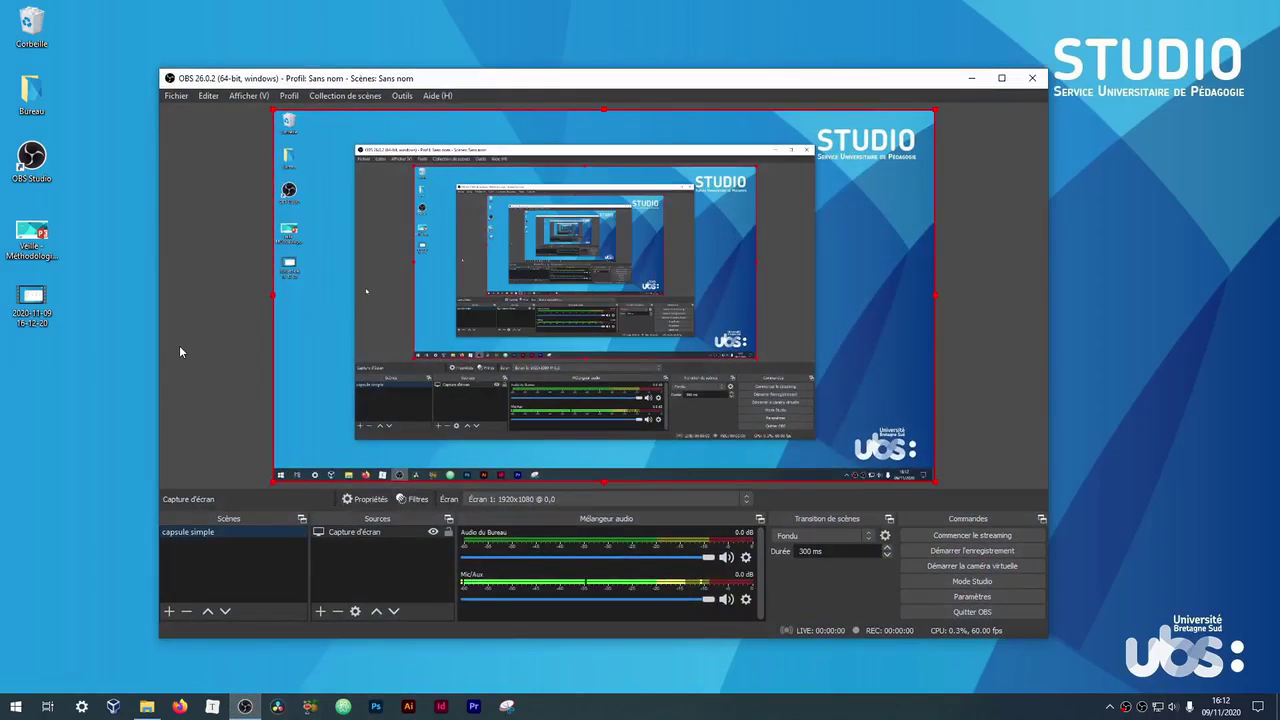
pyautogui.doubleClick(33, 297)
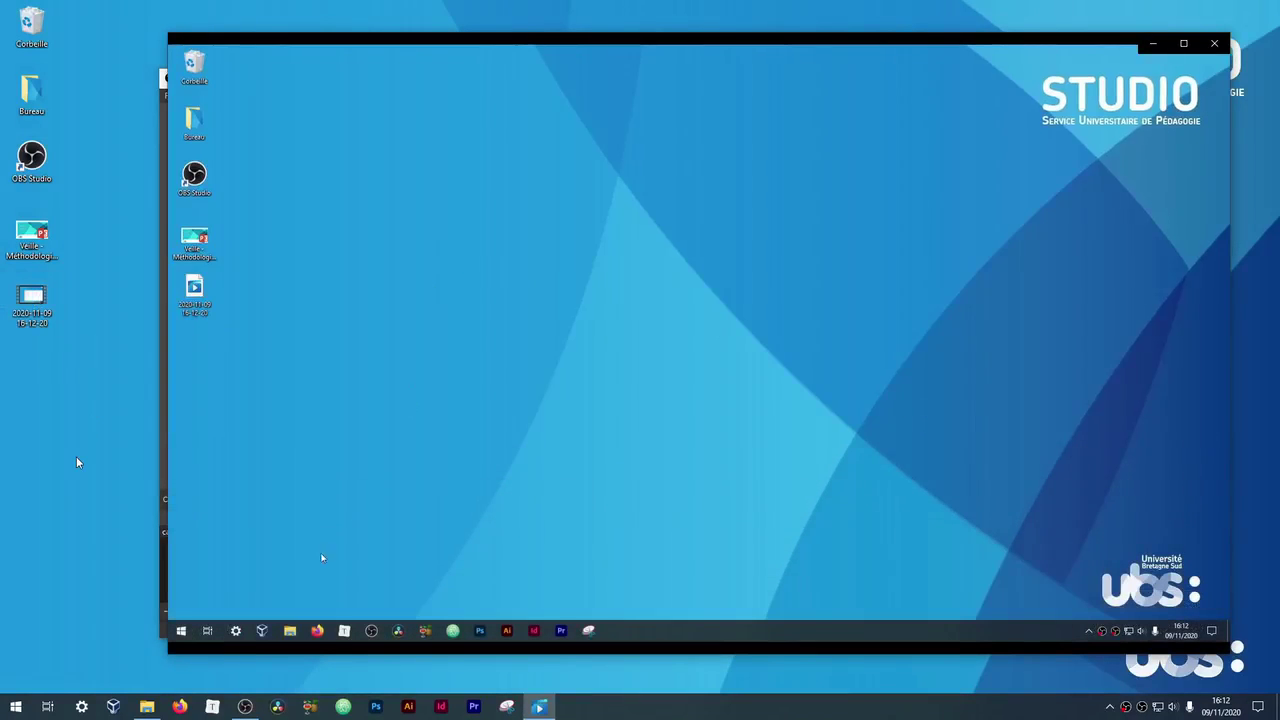
pyautogui.moveTo(726, 497)
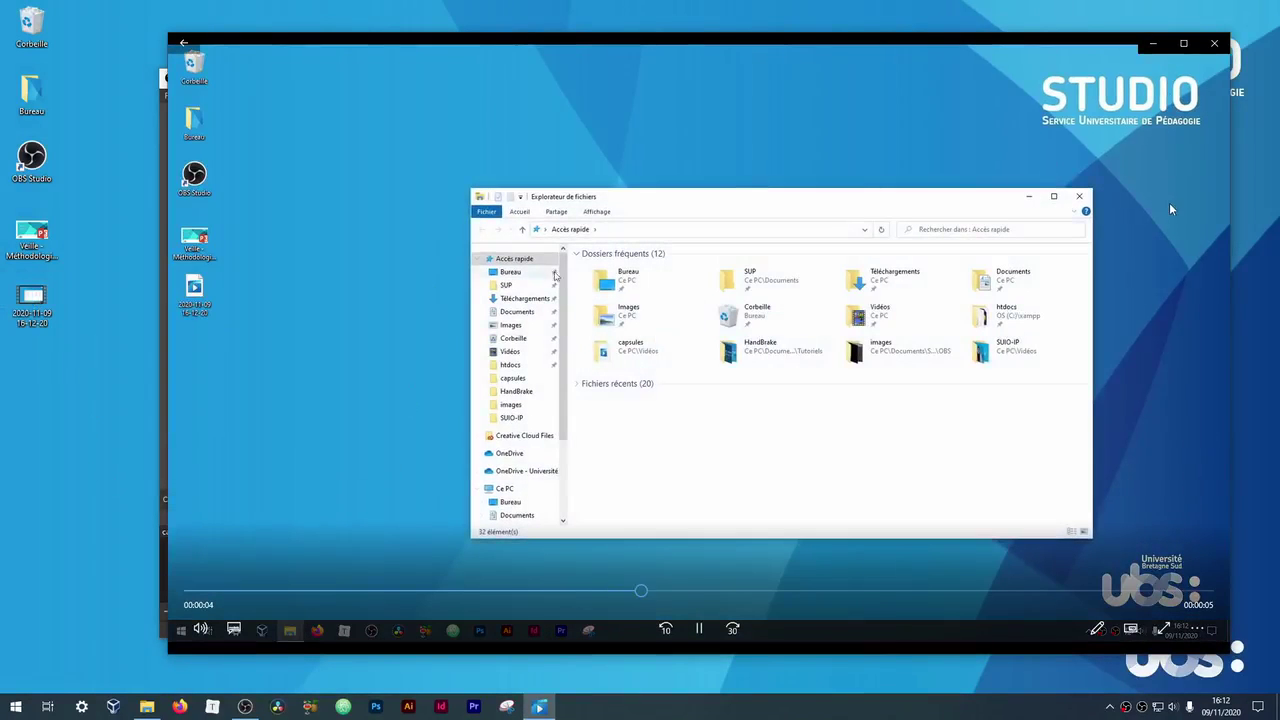
# Close the video player and add a new scene named "capsule + webcam" in OBS
pyautogui.click(1214, 43)
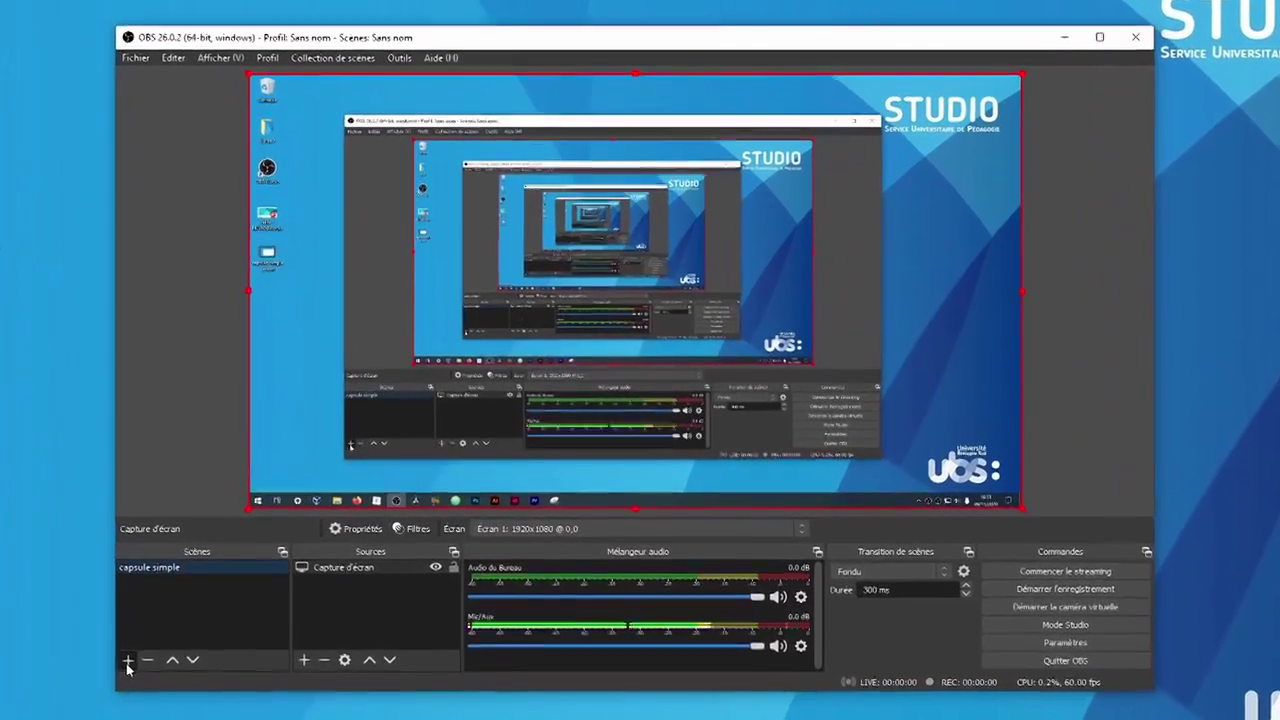
pyautogui.click(169, 611)
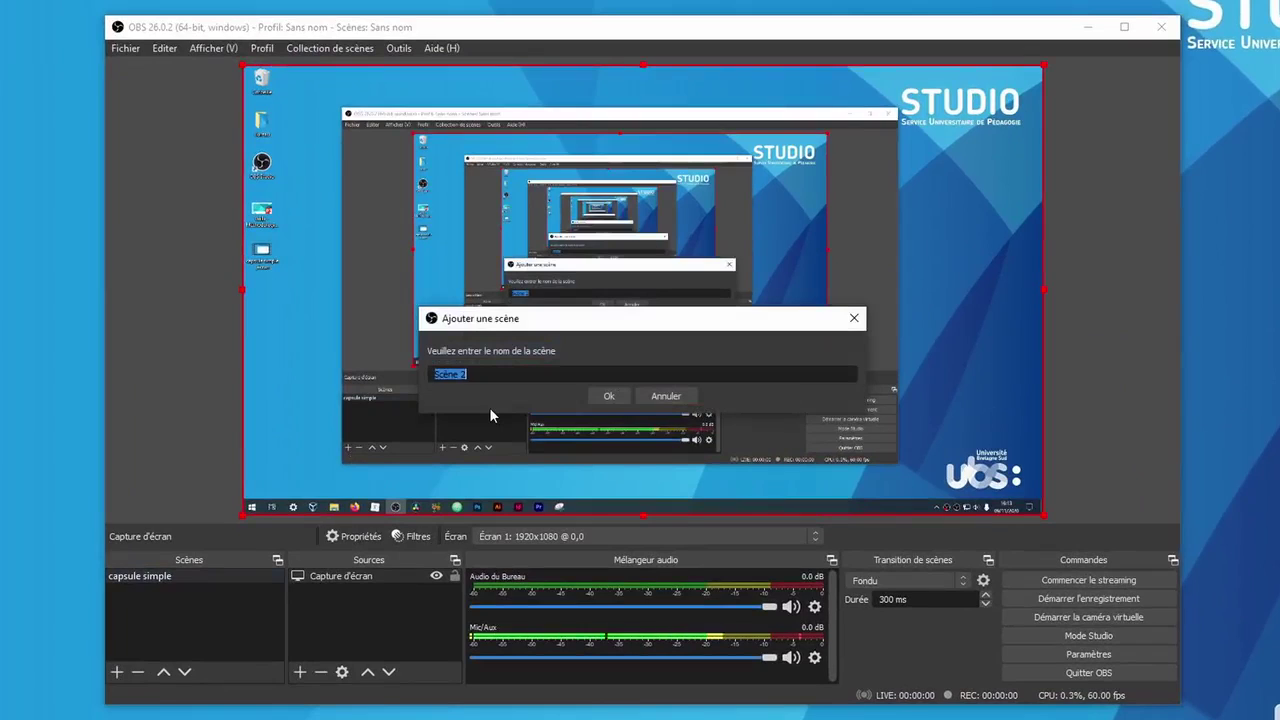
pyautogui.write('capsule ')
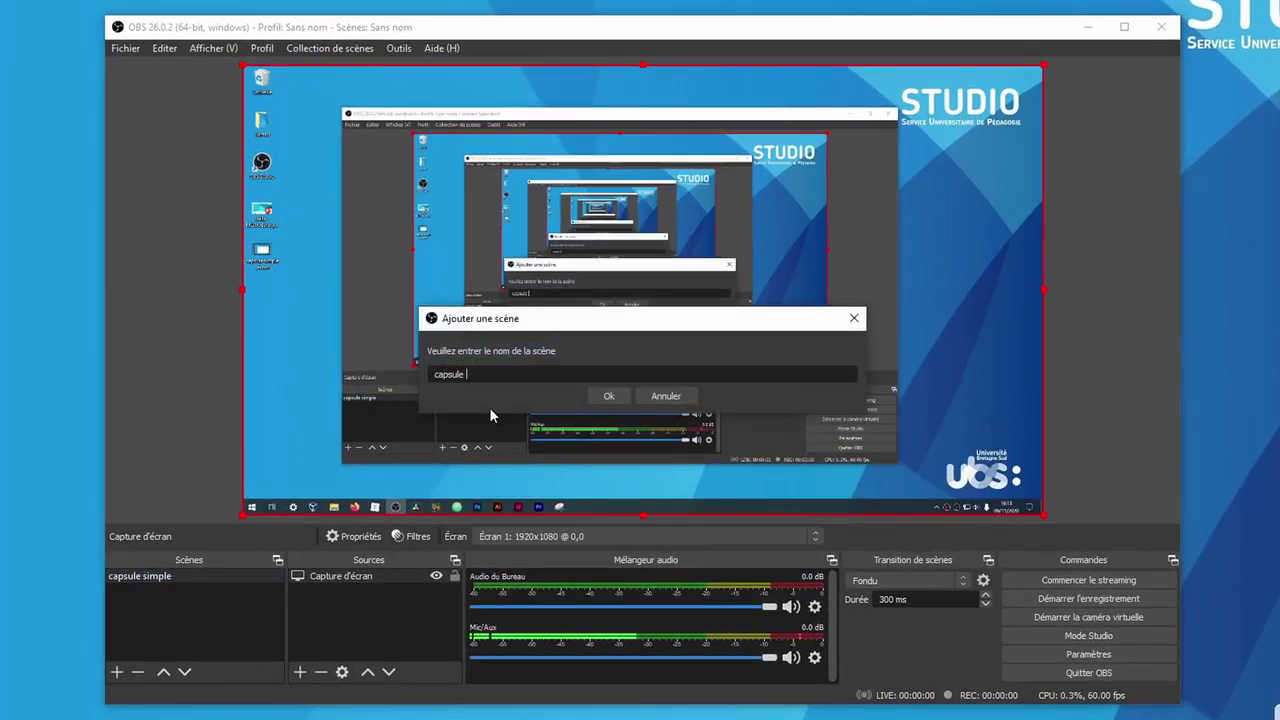
pyautogui.write('+ webcam')
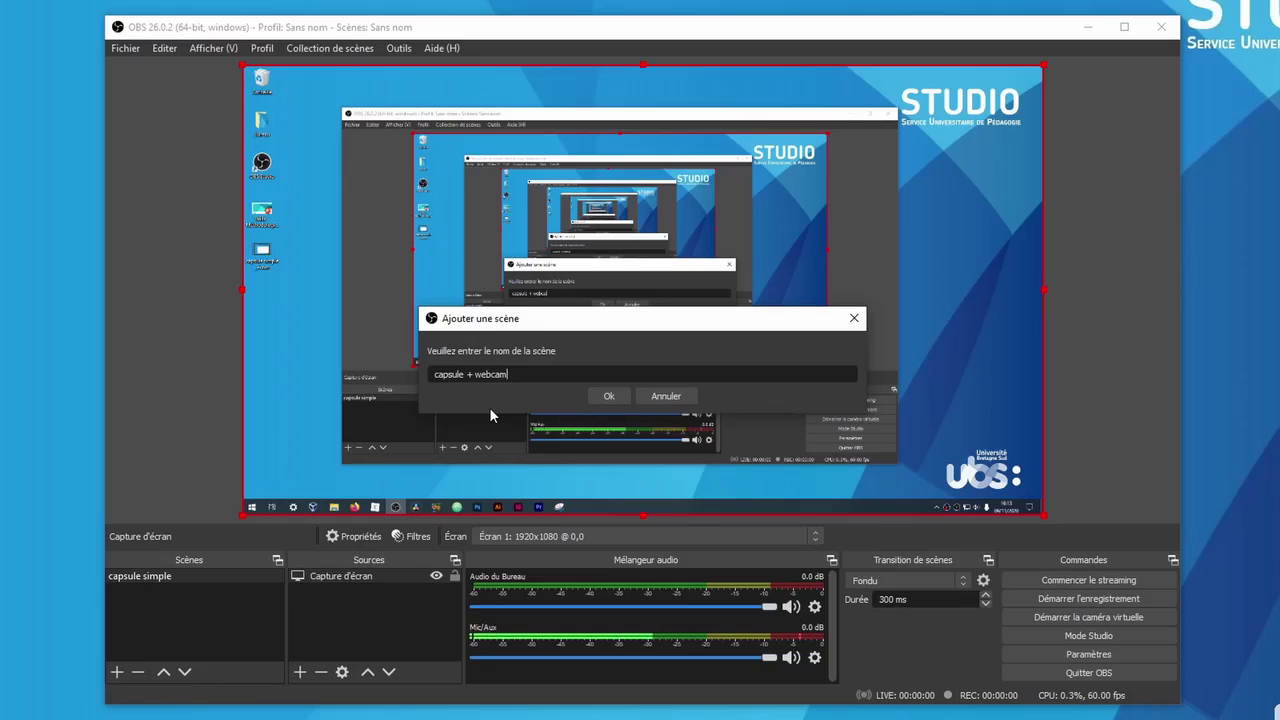
pyautogui.press('Return')
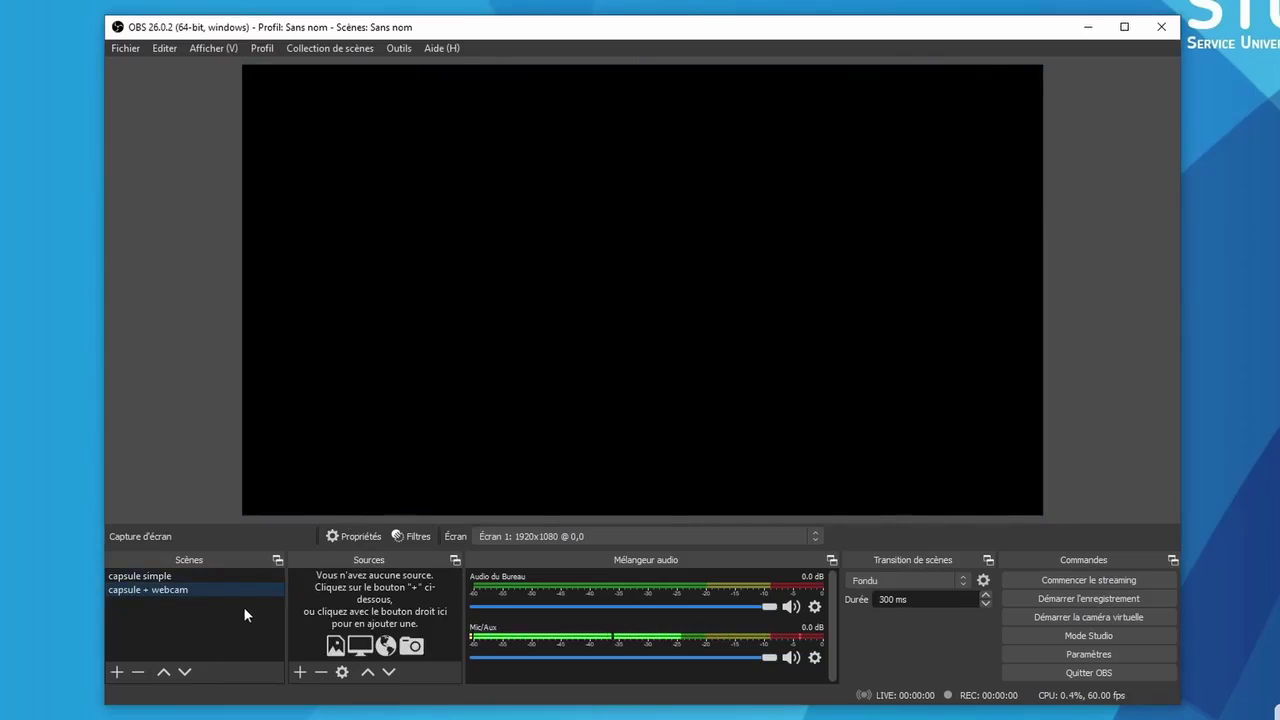
# Add a new screen capture source named "Capture d'écran 2" to the "capsule + webcam" scene, capturing Écran 1 at 1920x1080 with the cursor
pyautogui.click(300, 674)
pyautogui.click(370, 446)
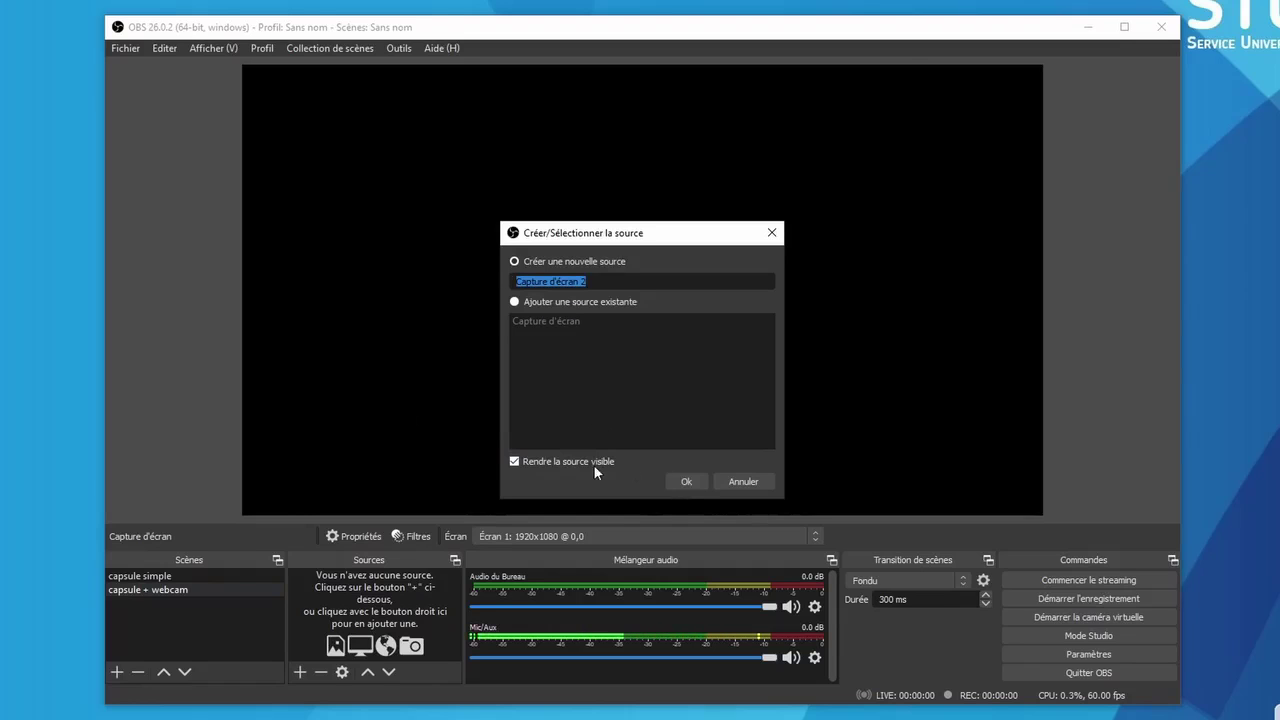
pyautogui.click(689, 481)
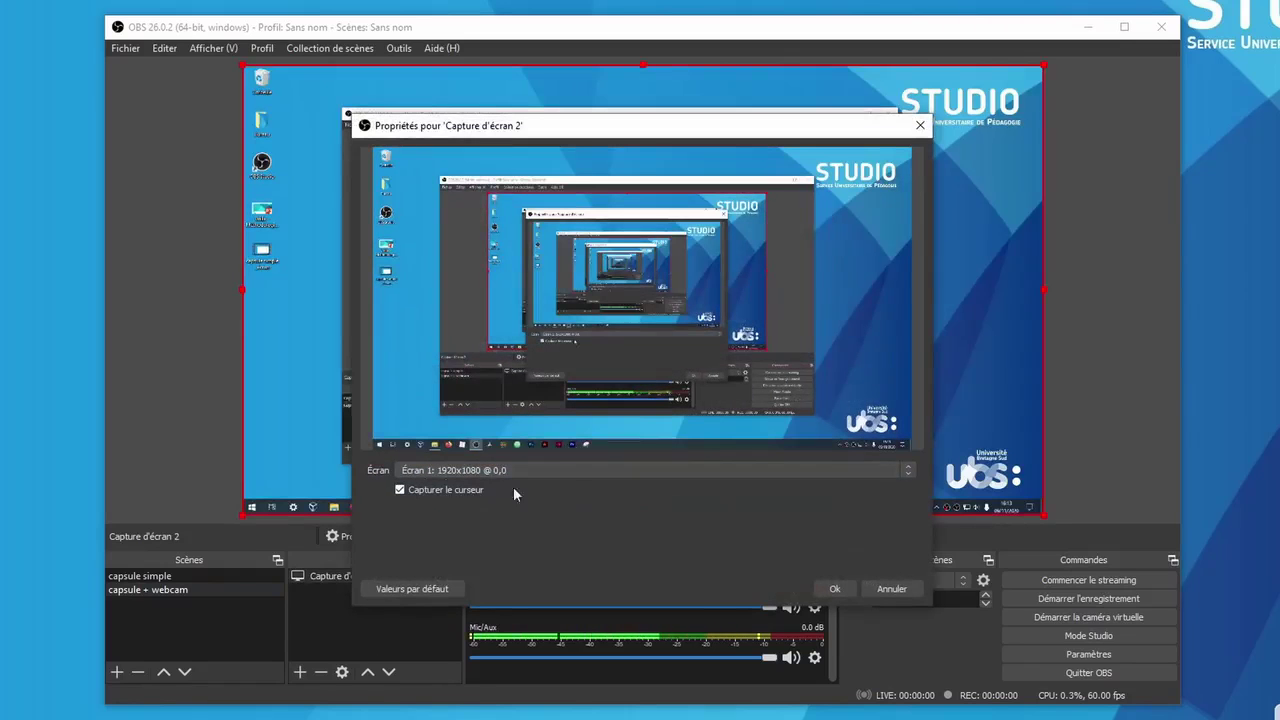
pyautogui.click(834, 588)
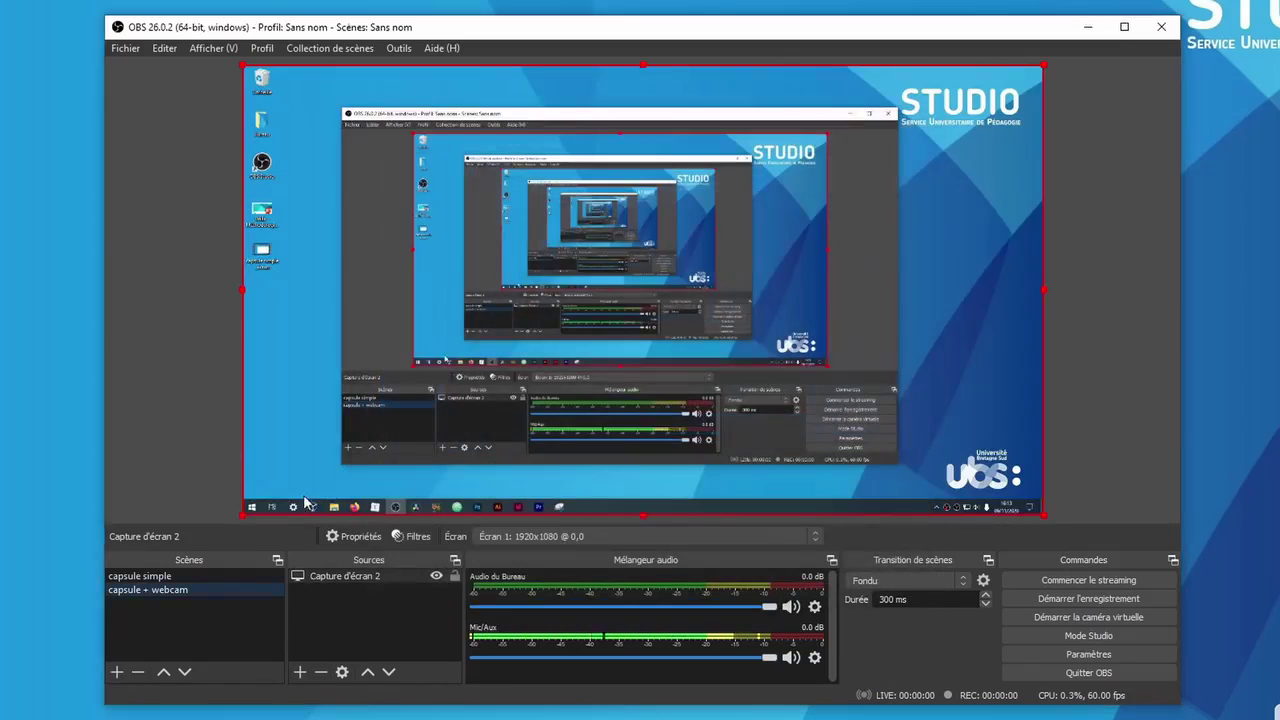
# Add a video capture device source named "Périphérique de capture vidéo" that uses the Live! Cam Socialize HD (VF0610) webcam
pyautogui.click(301, 673)
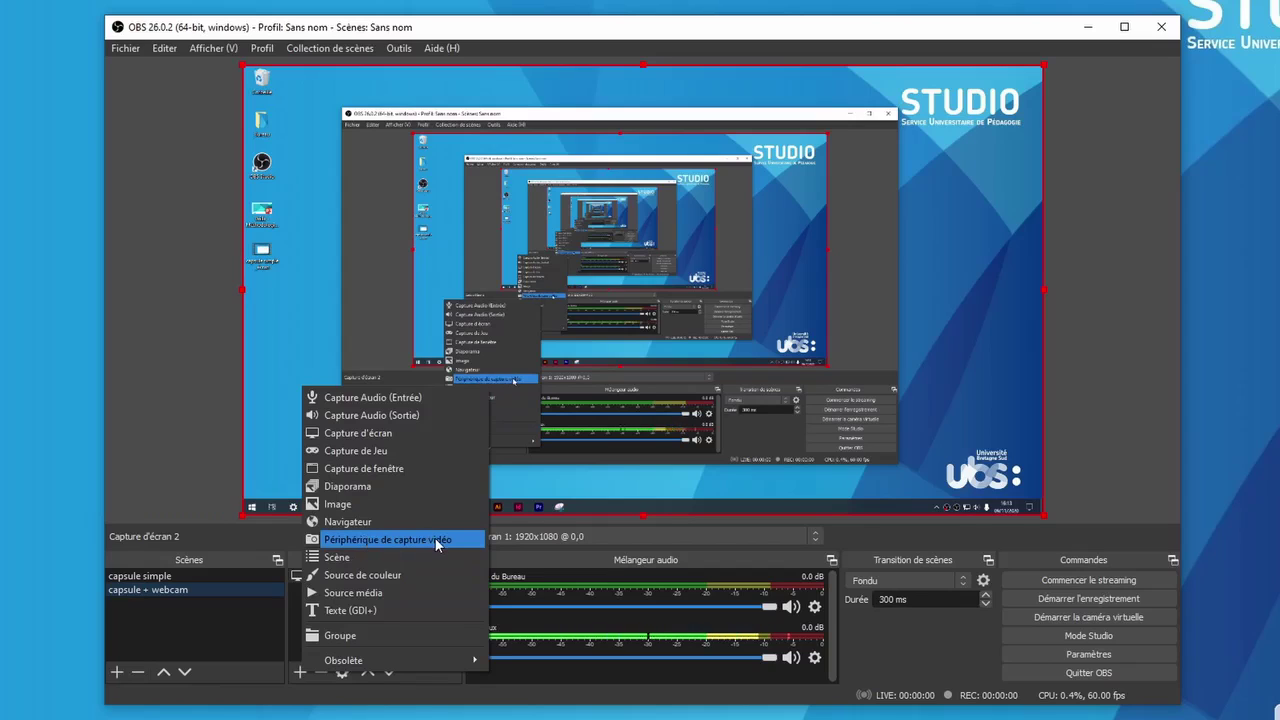
pyautogui.click(436, 540)
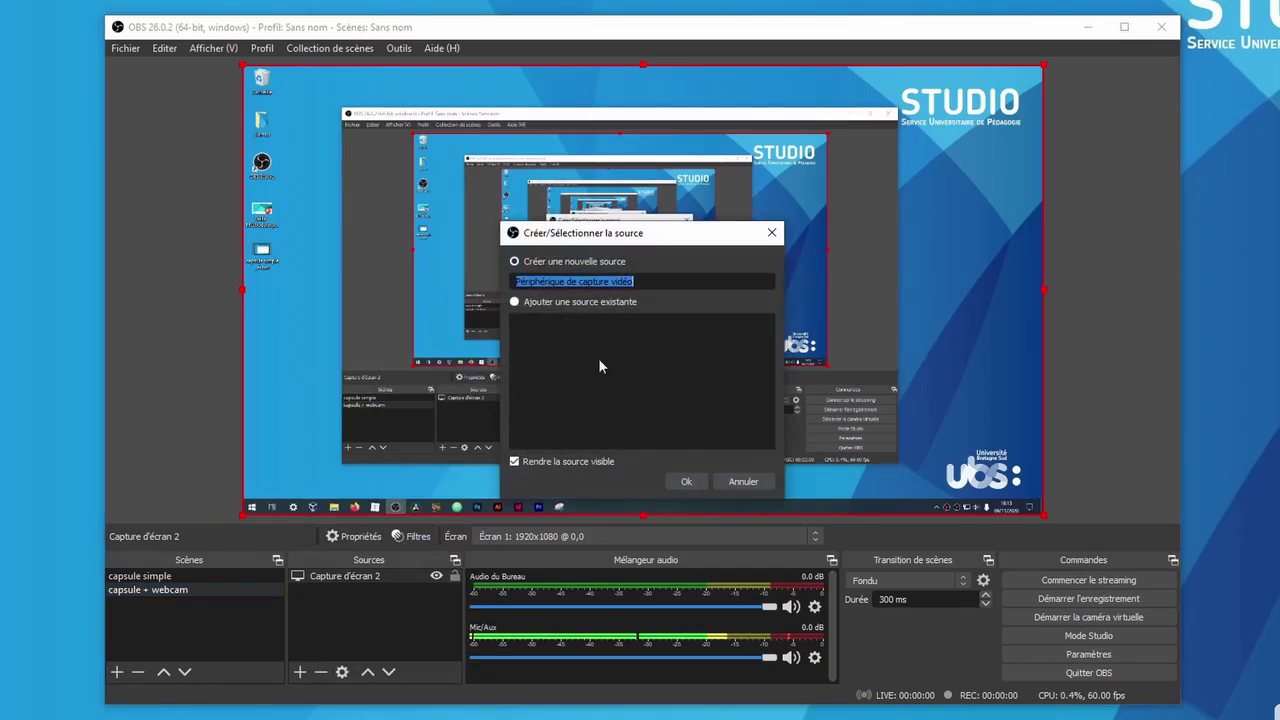
pyautogui.click(691, 481)
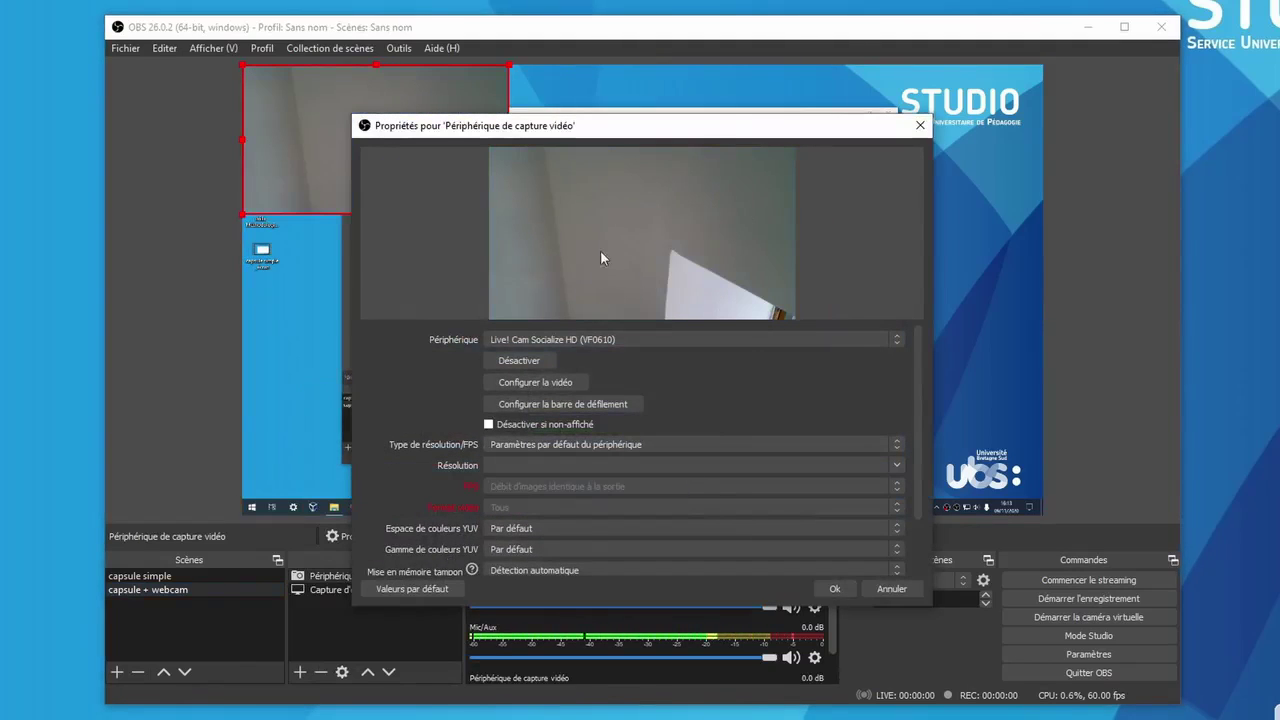
pyautogui.click(500, 342)
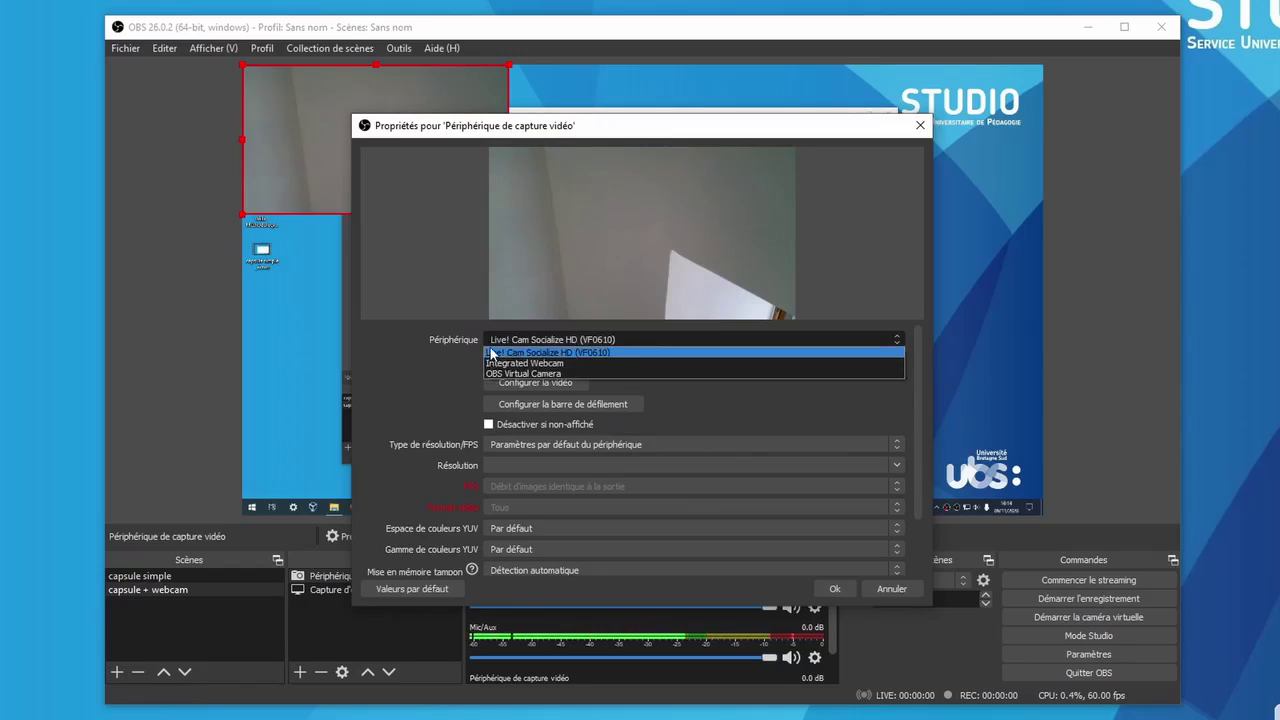
pyautogui.click(498, 344)
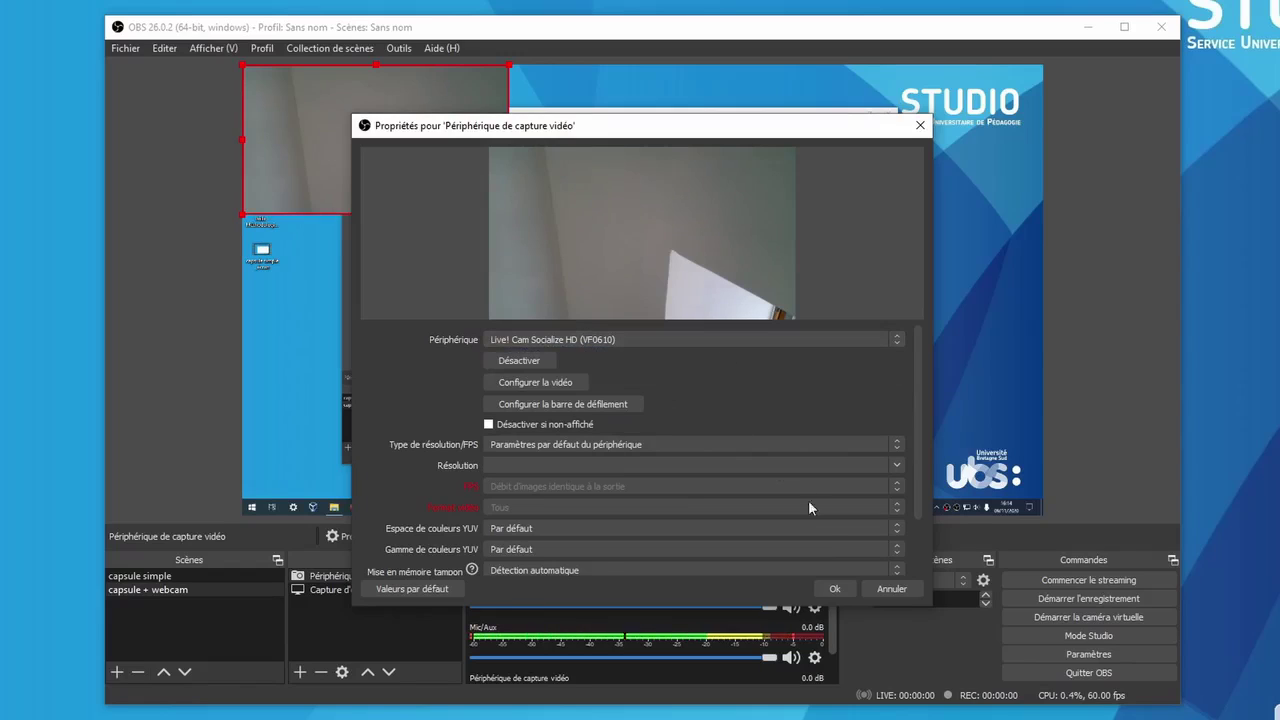
pyautogui.click(835, 588)
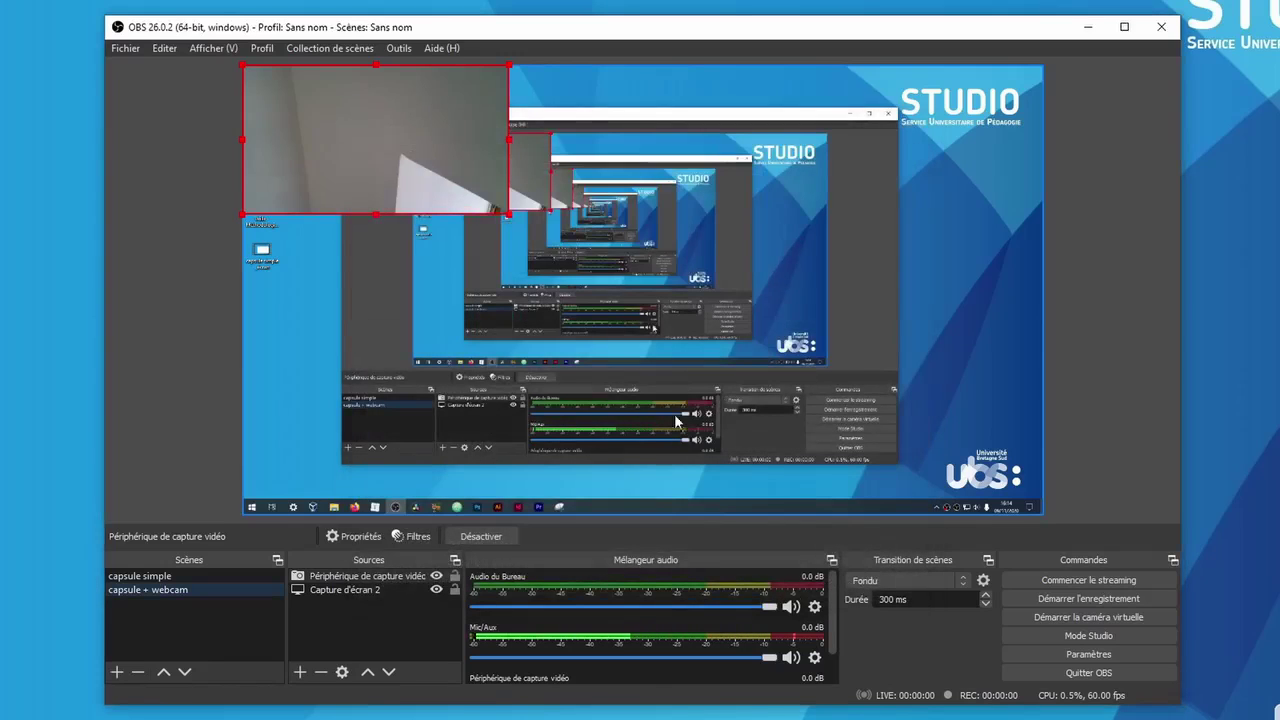
# Hide the "Capture d'écran 2" source, and move and enlarge the webcam image until it fills the whole canvas
pyautogui.click(436, 591)
pyautogui.moveTo(371, 143); pyautogui.dragTo(561, 240)
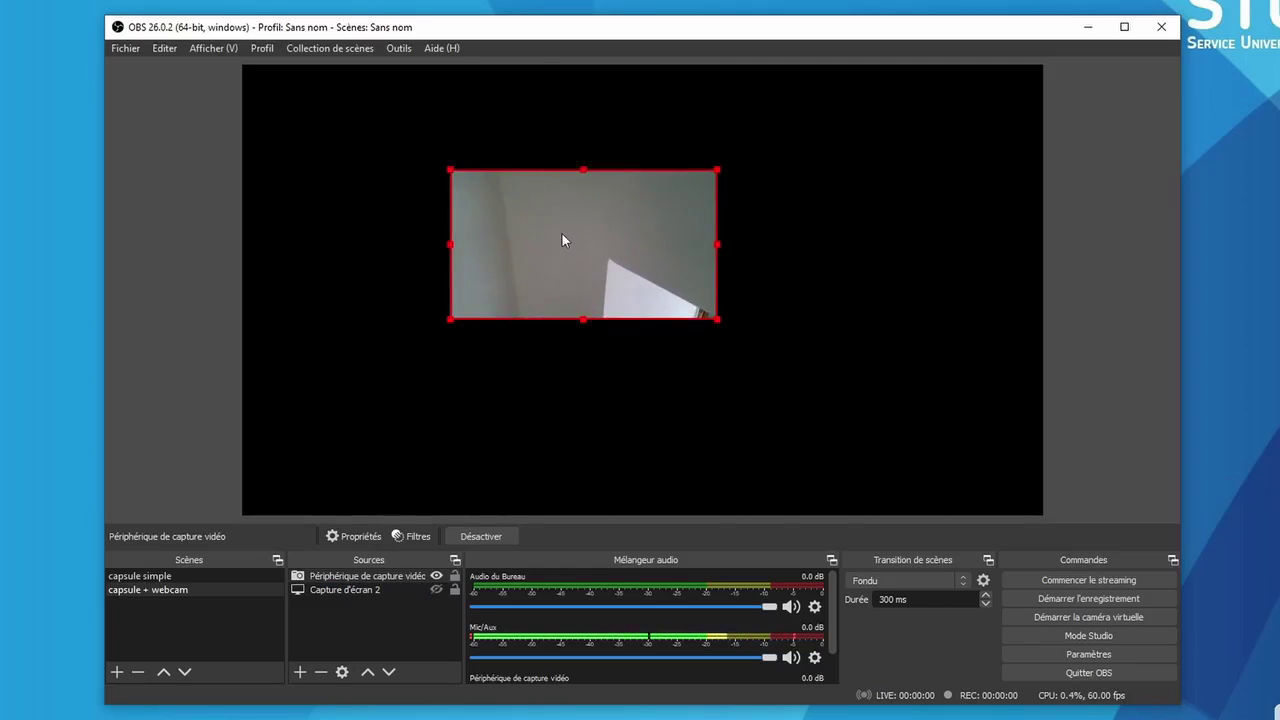
pyautogui.moveTo(450, 170); pyautogui.dragTo(258, 63)
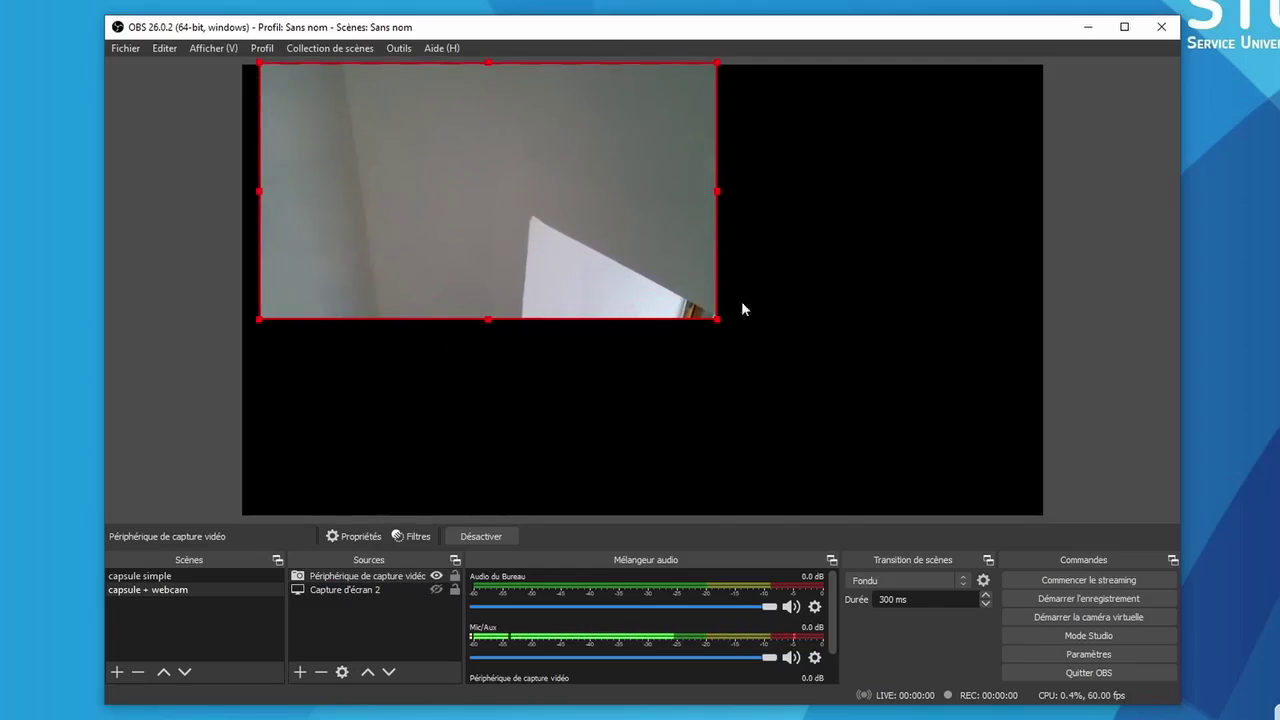
pyautogui.moveTo(716, 318); pyautogui.dragTo(1046, 507)
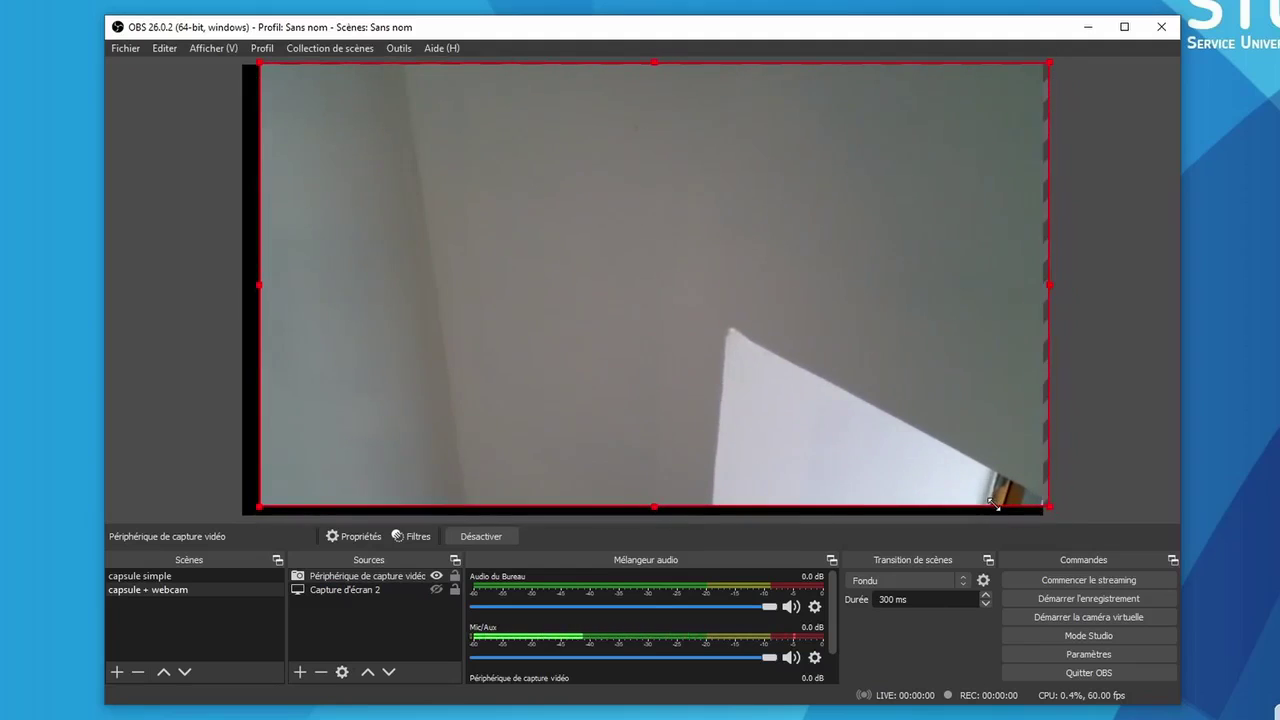
pyautogui.moveTo(958, 423)
pyautogui.mouseDown()
pyautogui.moveTo(940, 429)
pyautogui.moveTo(947, 418)
pyautogui.mouseUp()
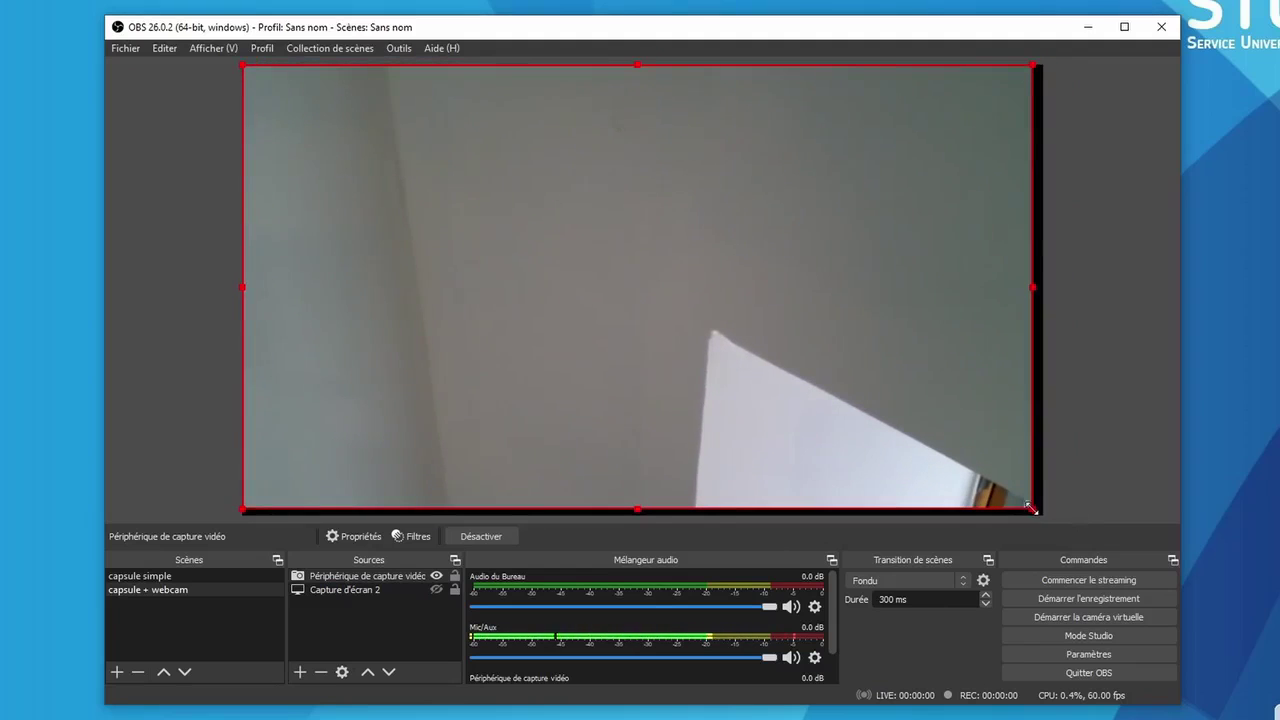
pyautogui.moveTo(1032, 509); pyautogui.dragTo(1045, 517)
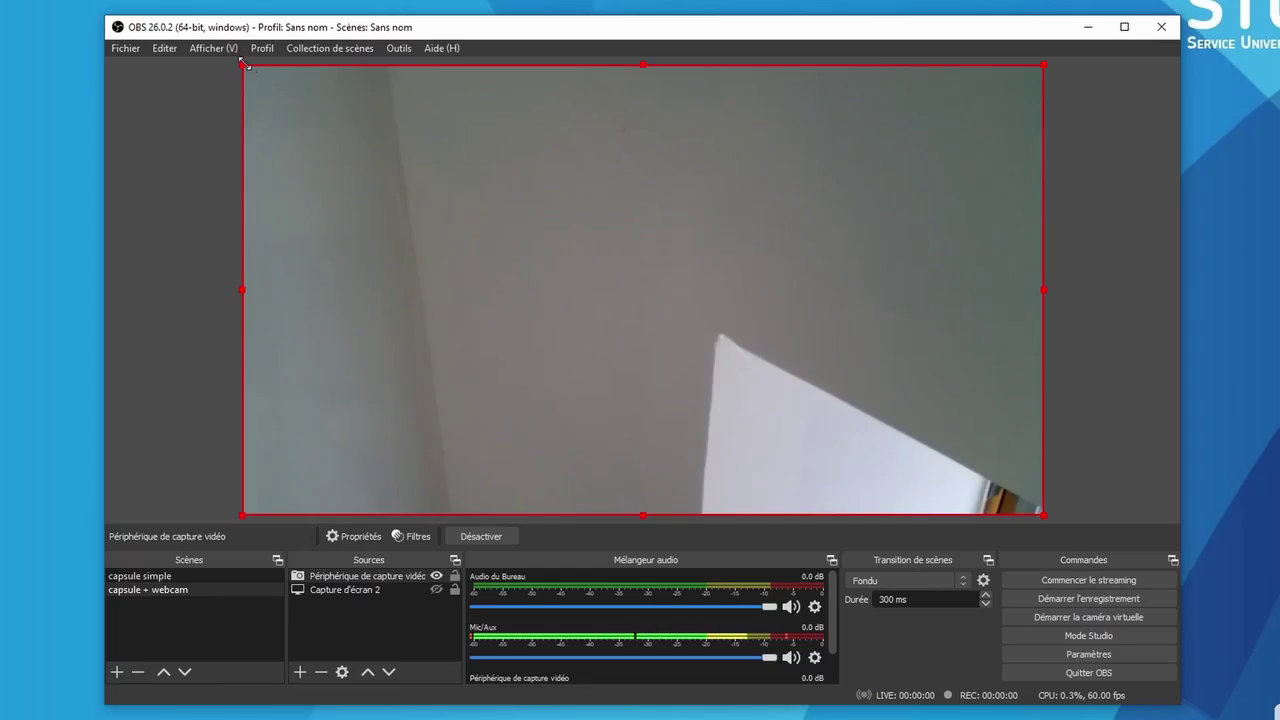
# Shrink the webcam image to about one fifth of the canvas width in the canvas's upper-right corner, and show "Capture d'écran 2" again
pyautogui.moveTo(240, 63); pyautogui.dragTo(843, 404)
pyautogui.moveTo(845, 453); pyautogui.dragTo(850, 455)
pyautogui.moveTo(951, 477); pyautogui.dragTo(942, 321)
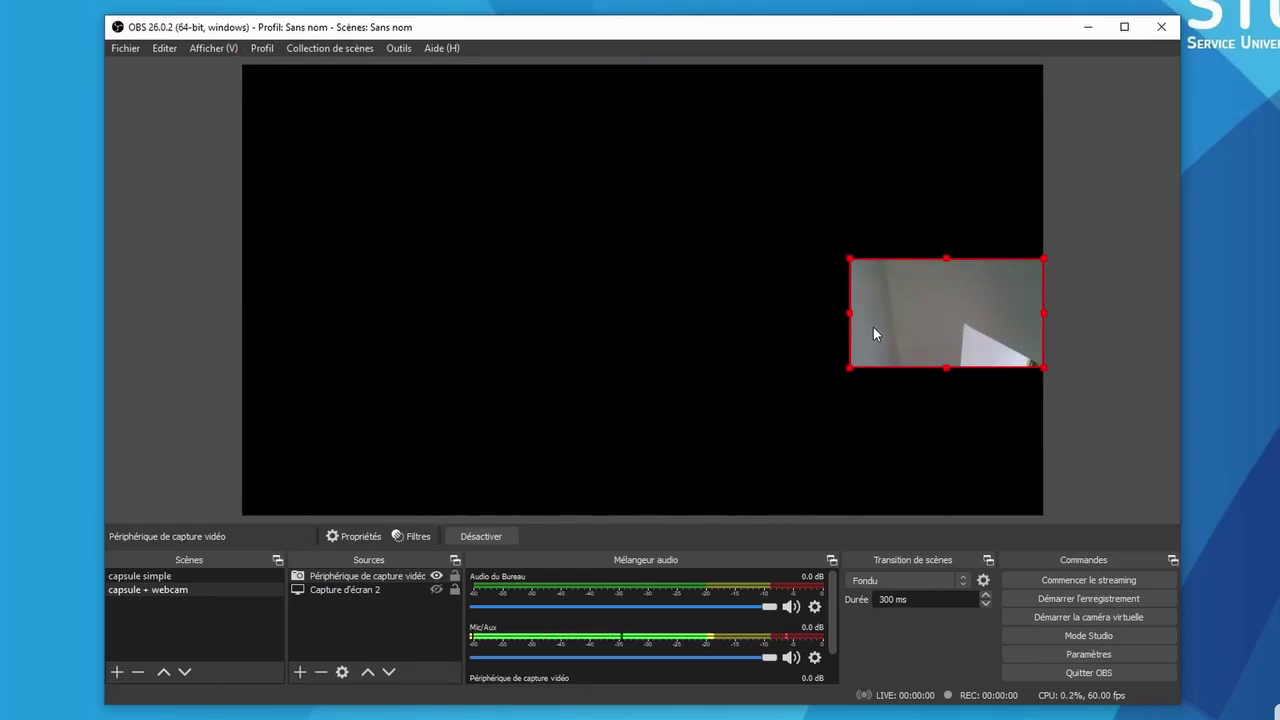
pyautogui.moveTo(997, 314); pyautogui.dragTo(994, 454)
pyautogui.moveTo(849, 403); pyautogui.dragTo(888, 429)
pyautogui.moveTo(945, 458); pyautogui.dragTo(945, 93)
pyautogui.click(436, 590)
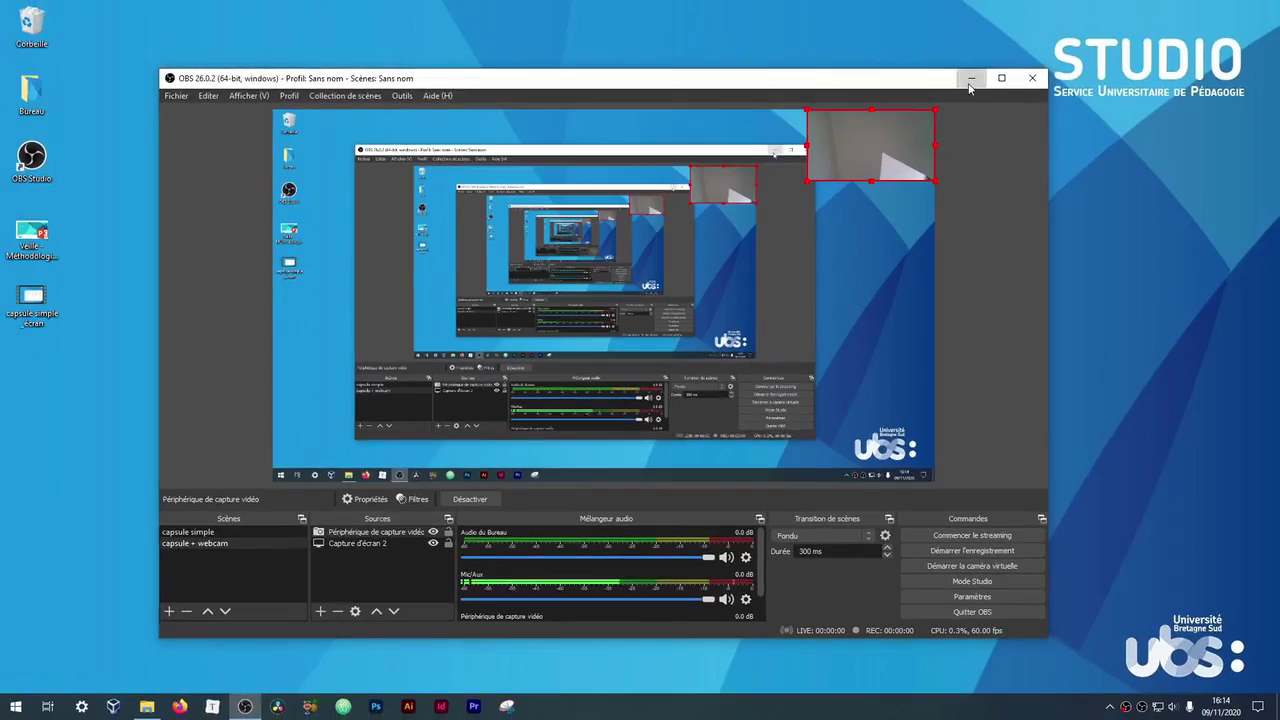
# Minimize OBS and start recording the webcam scene from its notification-area icon
pyautogui.click(969, 80)
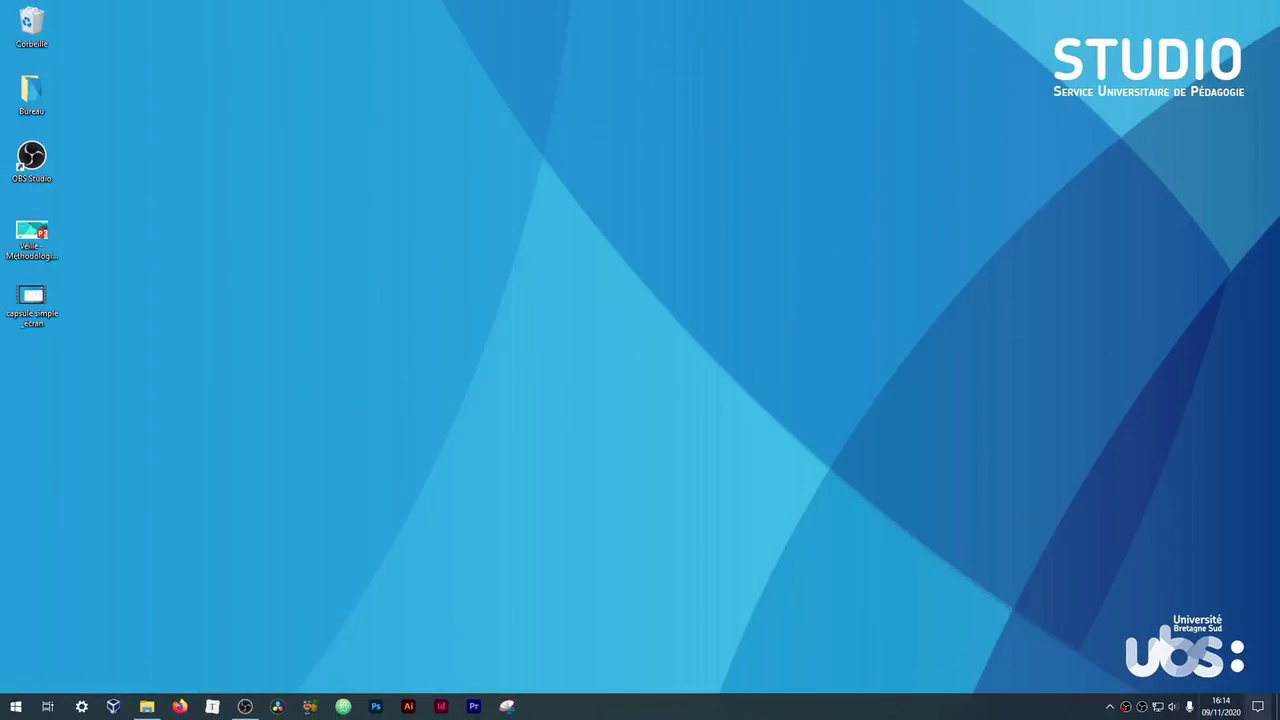
pyautogui.rightClick(1143, 710)
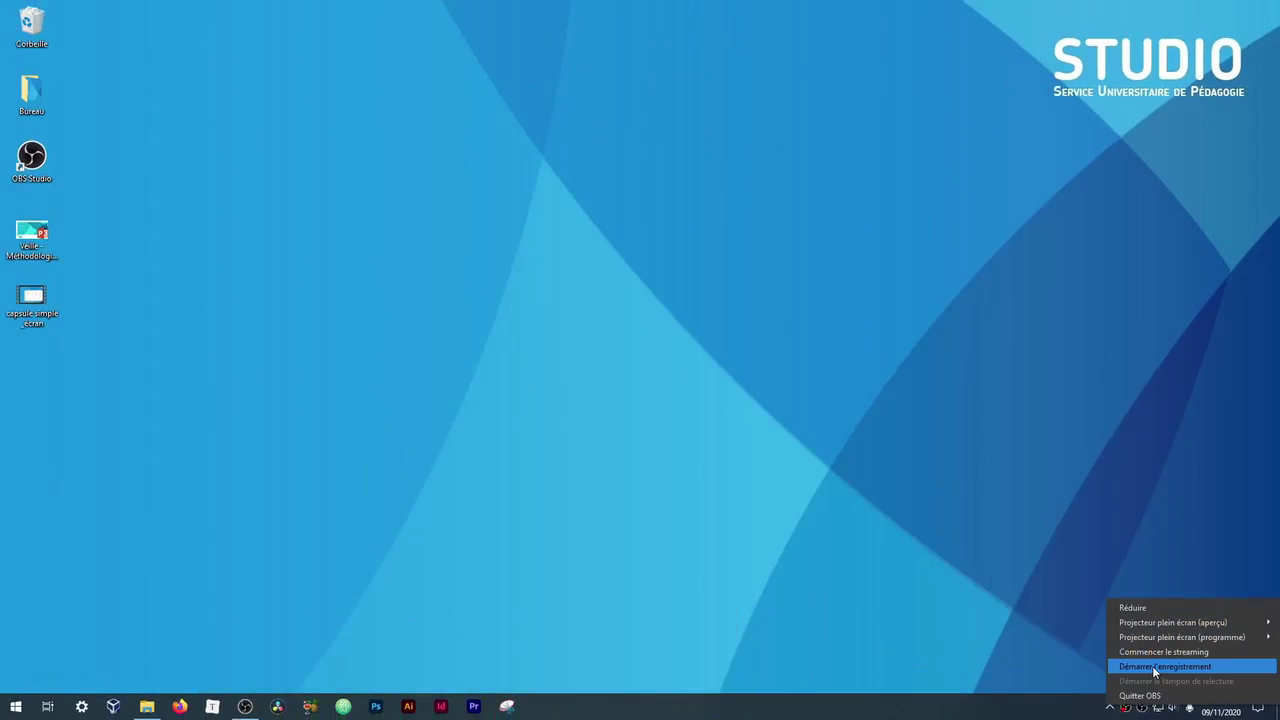
pyautogui.click(1153, 669)
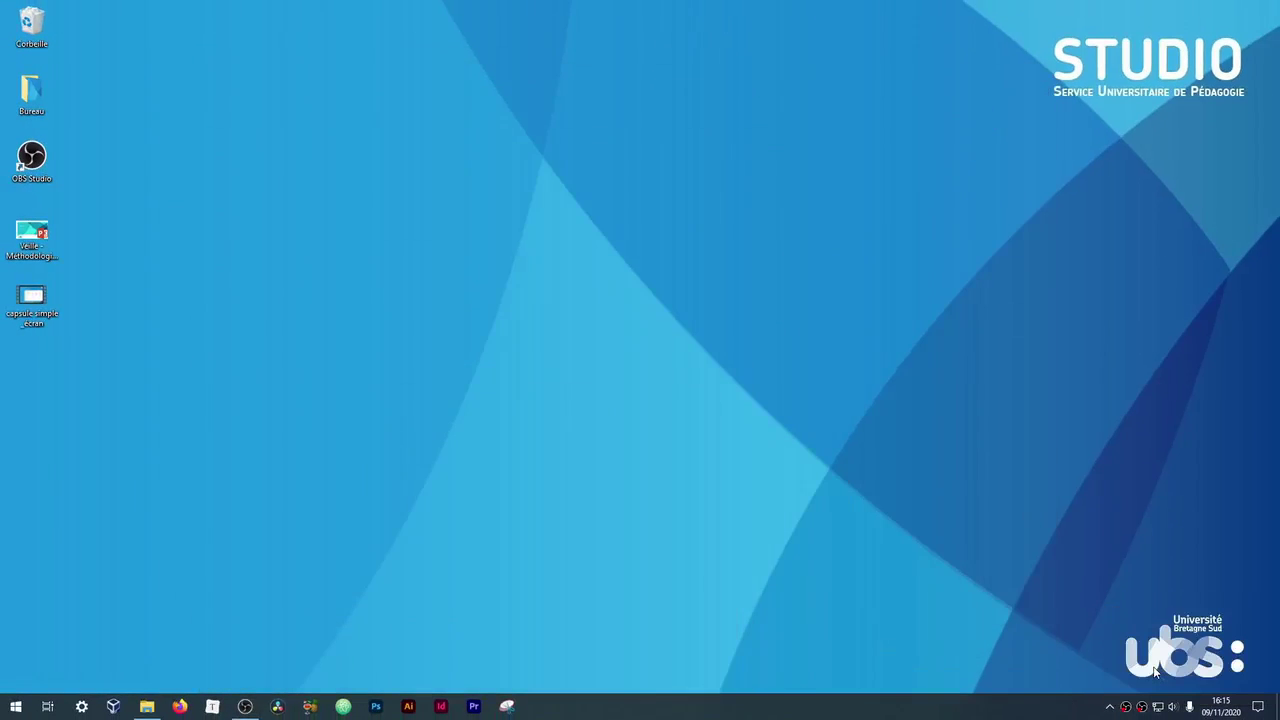
# Open Typora and write the level-three Markdown heading "### Test Titre" in the blank document
pyautogui.click(213, 707)
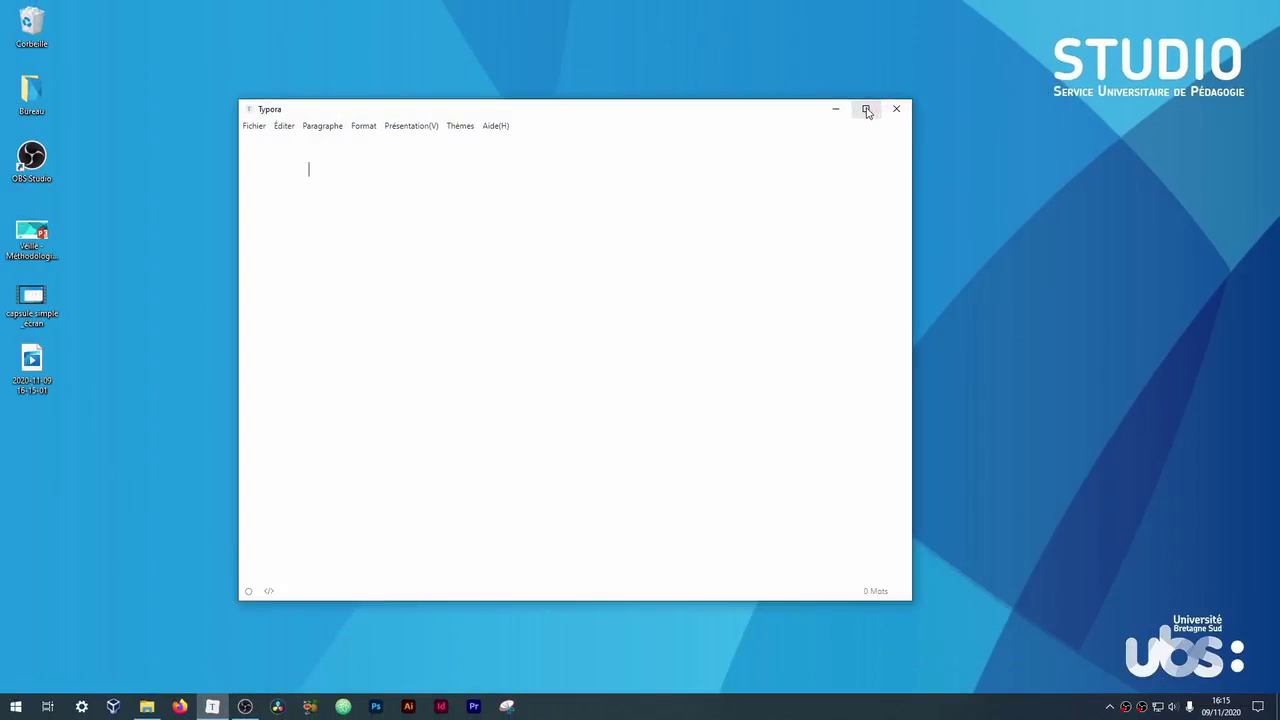
pyautogui.write('##')
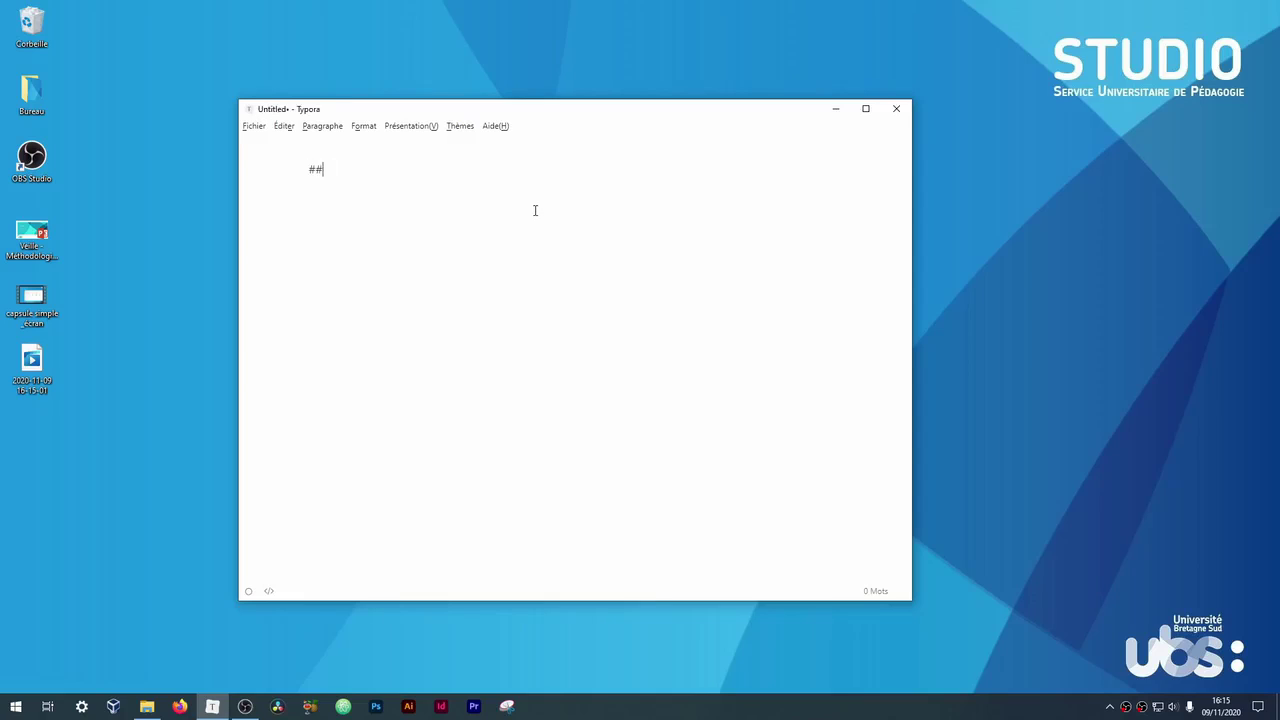
pyautogui.write('# Test Titre')
# Stop the OBS recording from the notification area and close Typora, discarding the document
pyautogui.rightClick(1125, 705)
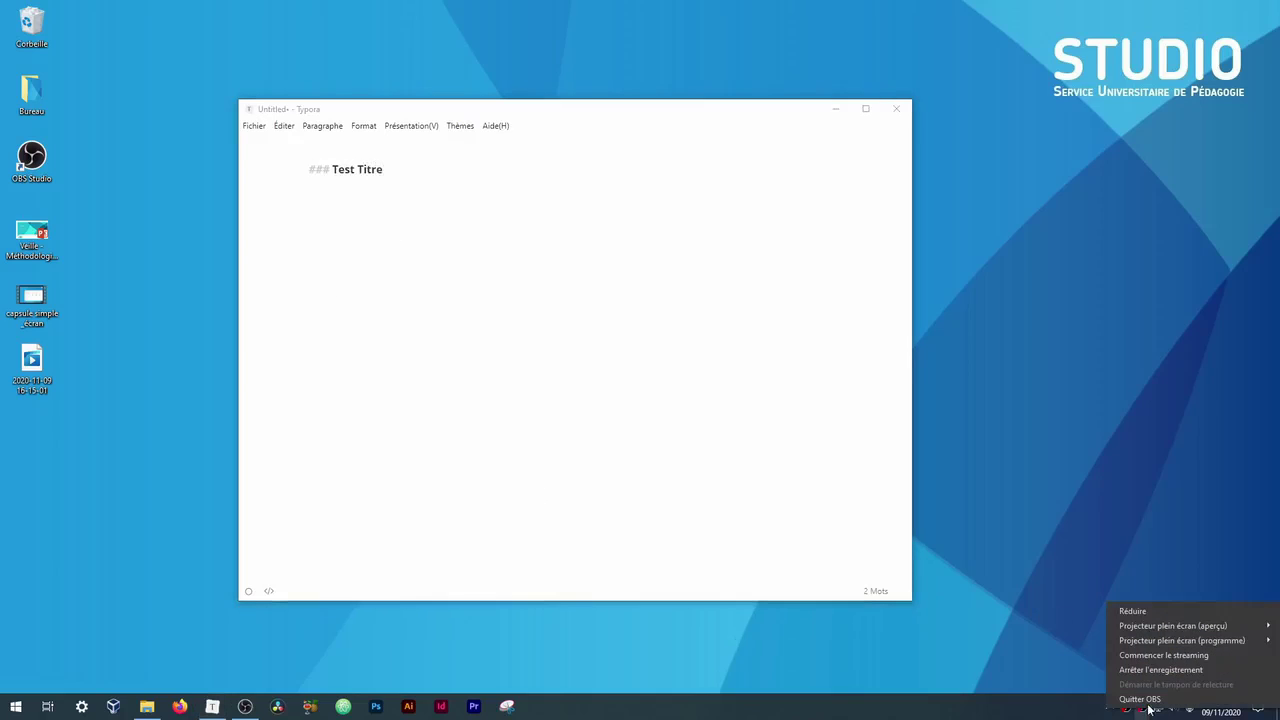
pyautogui.click(1160, 670)
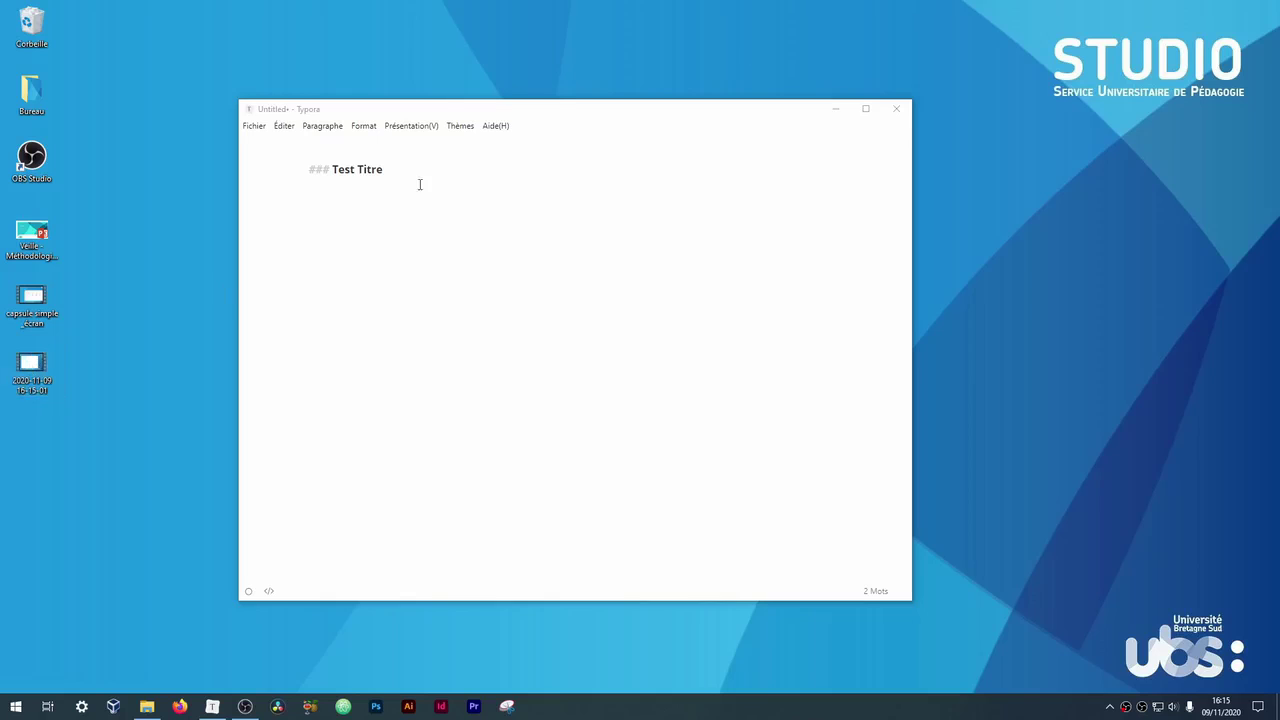
pyautogui.click(896, 108)
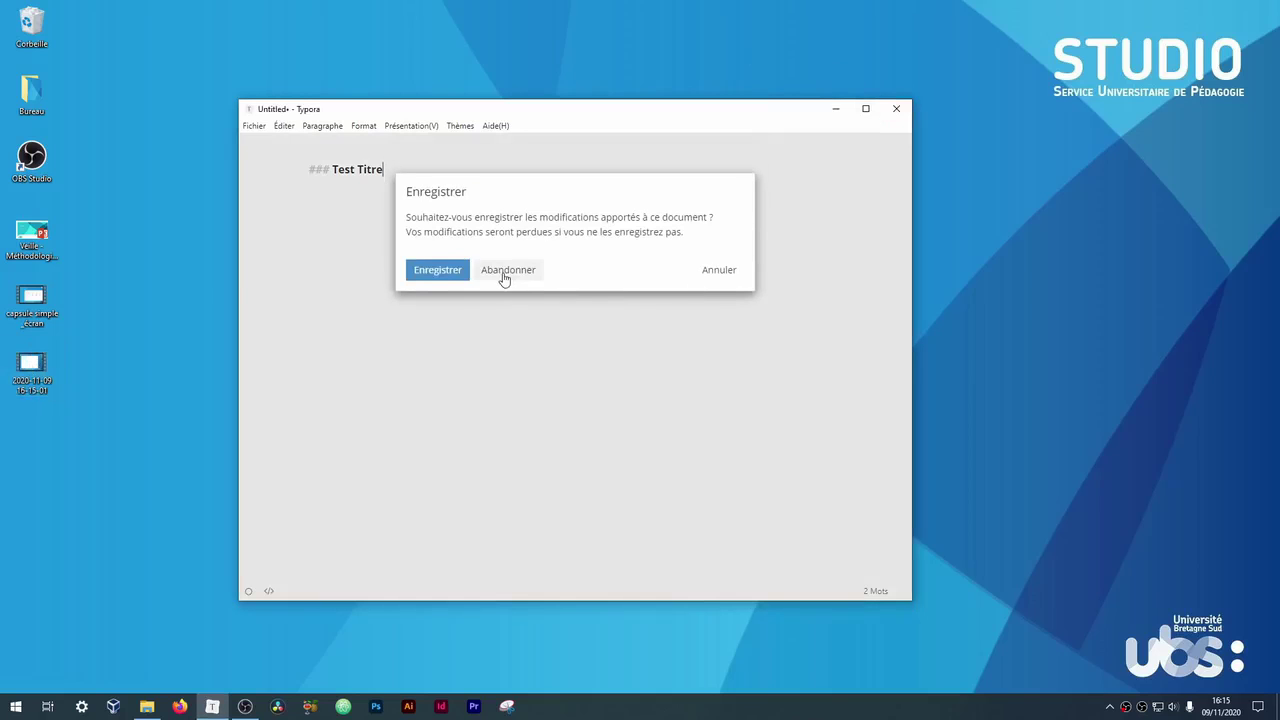
pyautogui.click(504, 279)
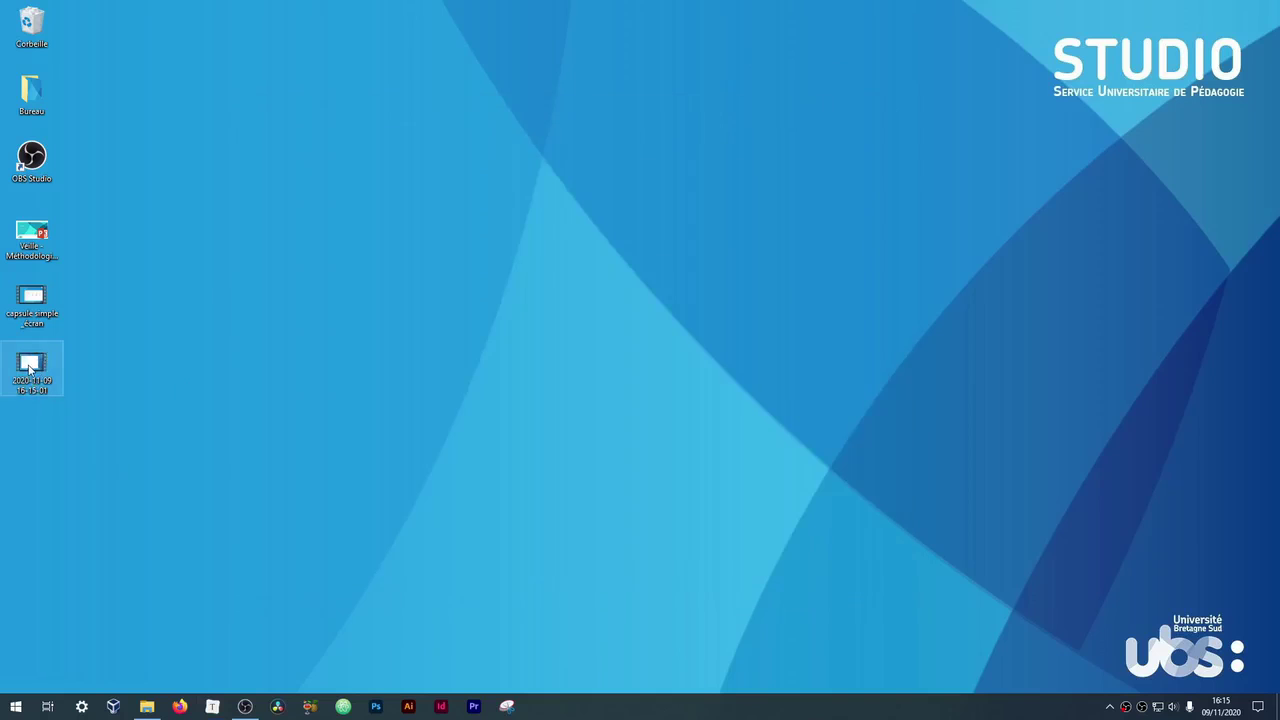
pyautogui.rightClick(29, 368)
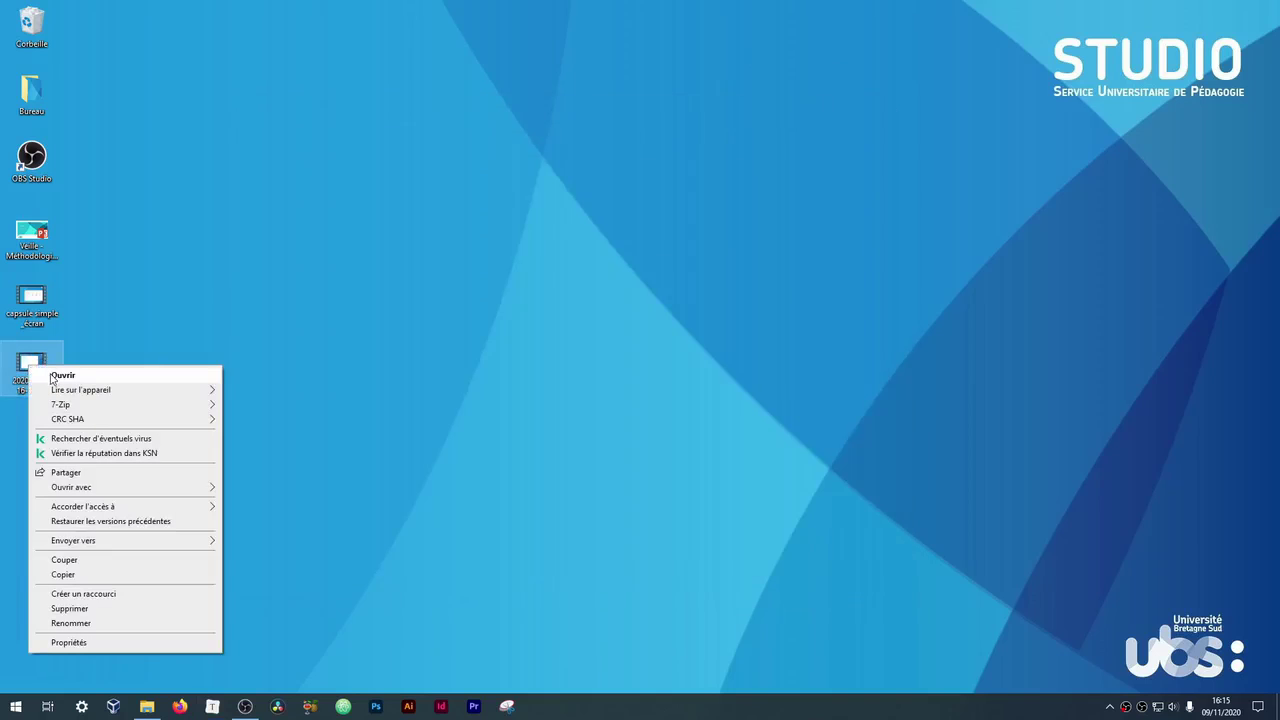
pyautogui.click(51, 377)
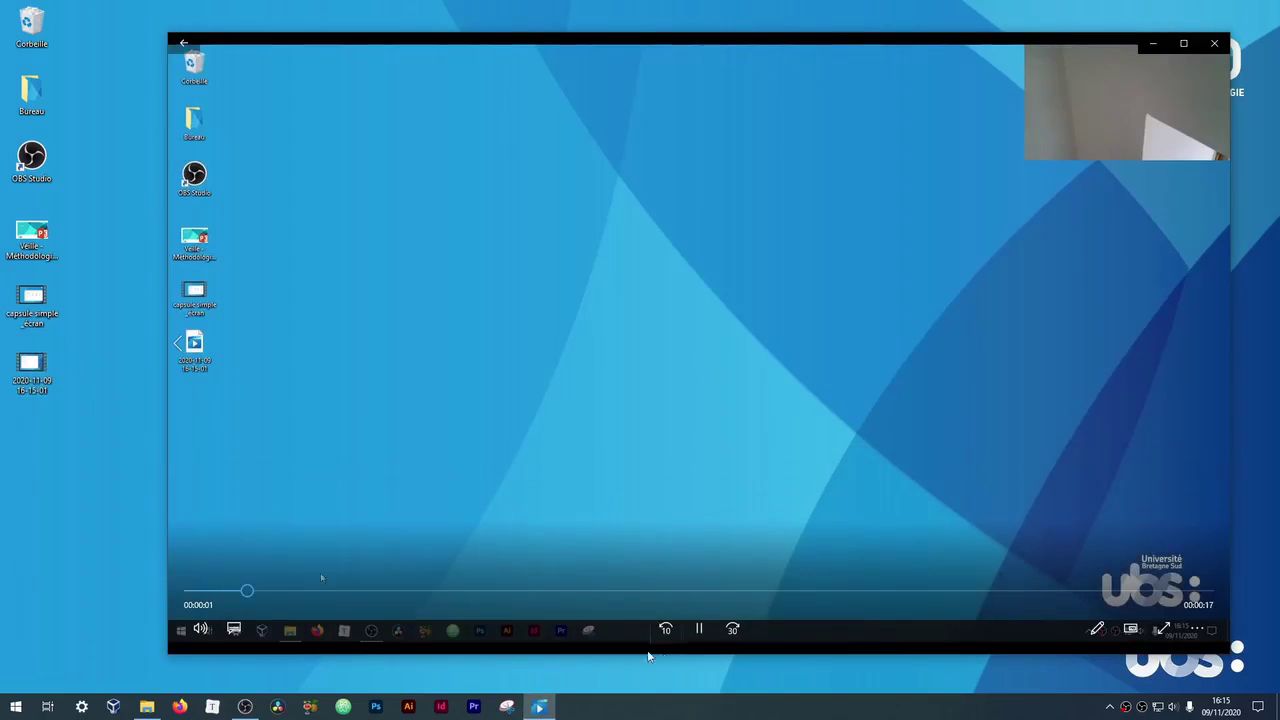
pyautogui.click(701, 630)
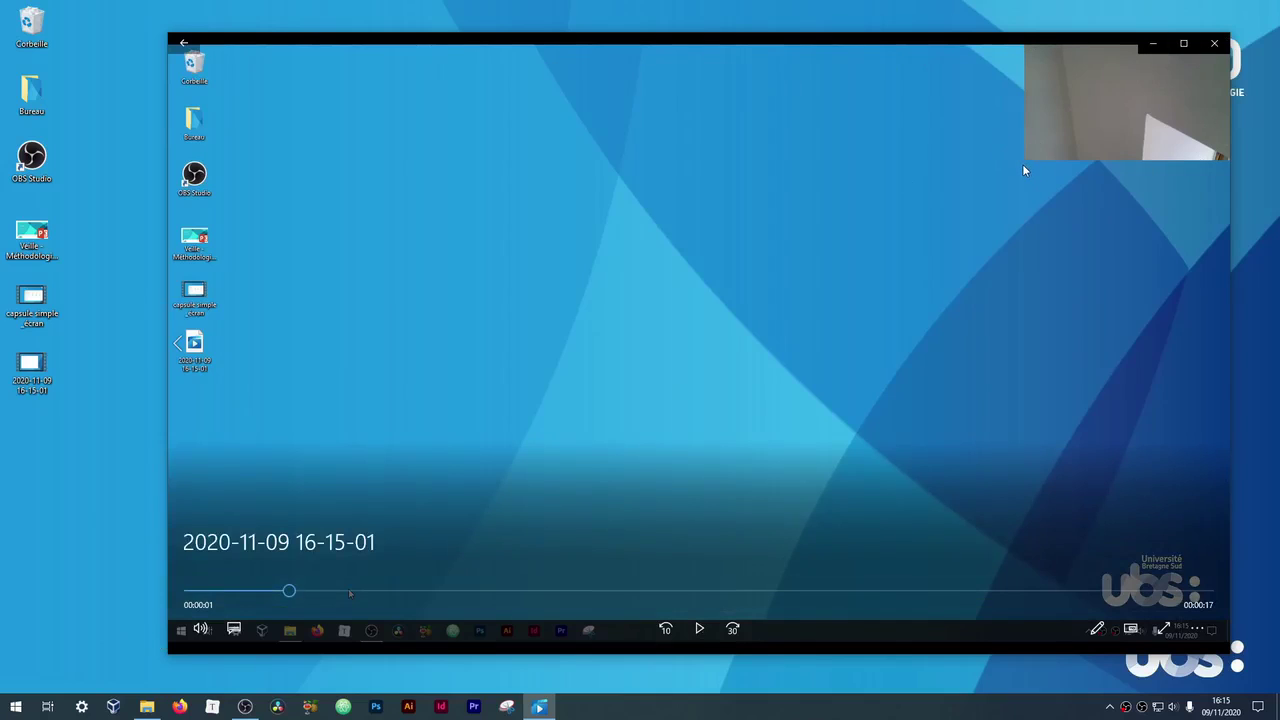
pyautogui.click(1214, 43)
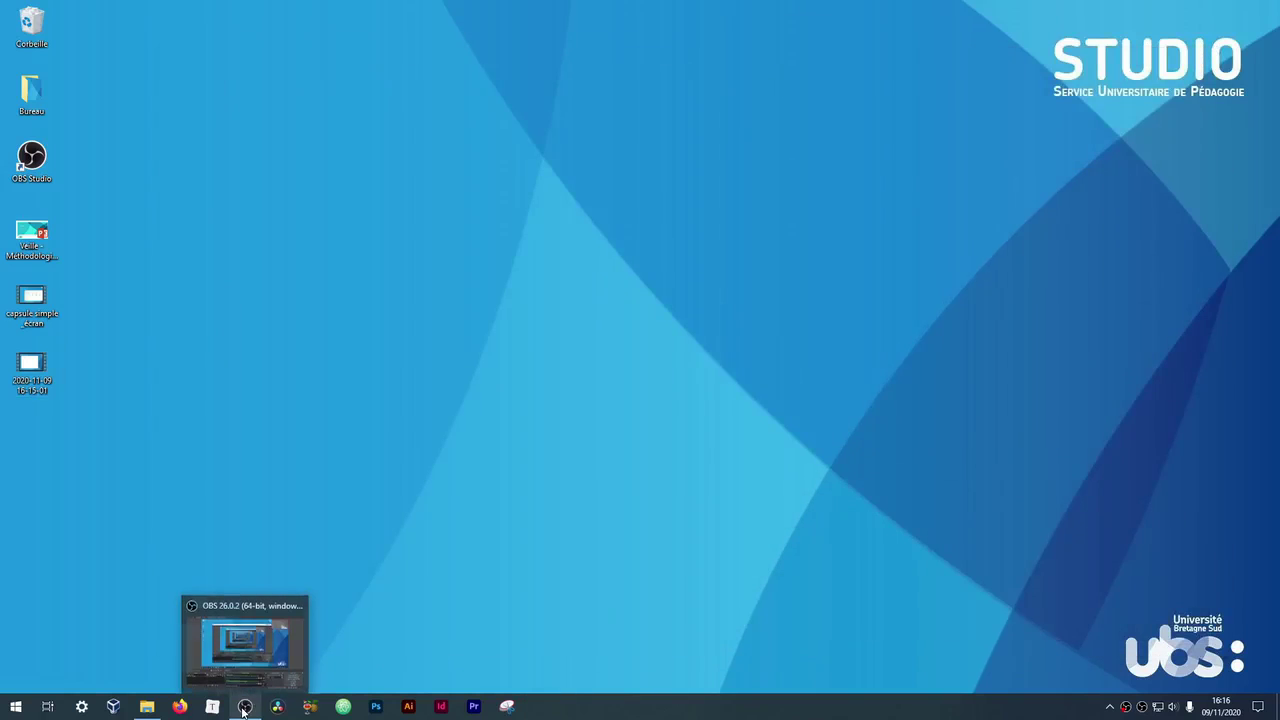
pyautogui.rightClick(30, 390)
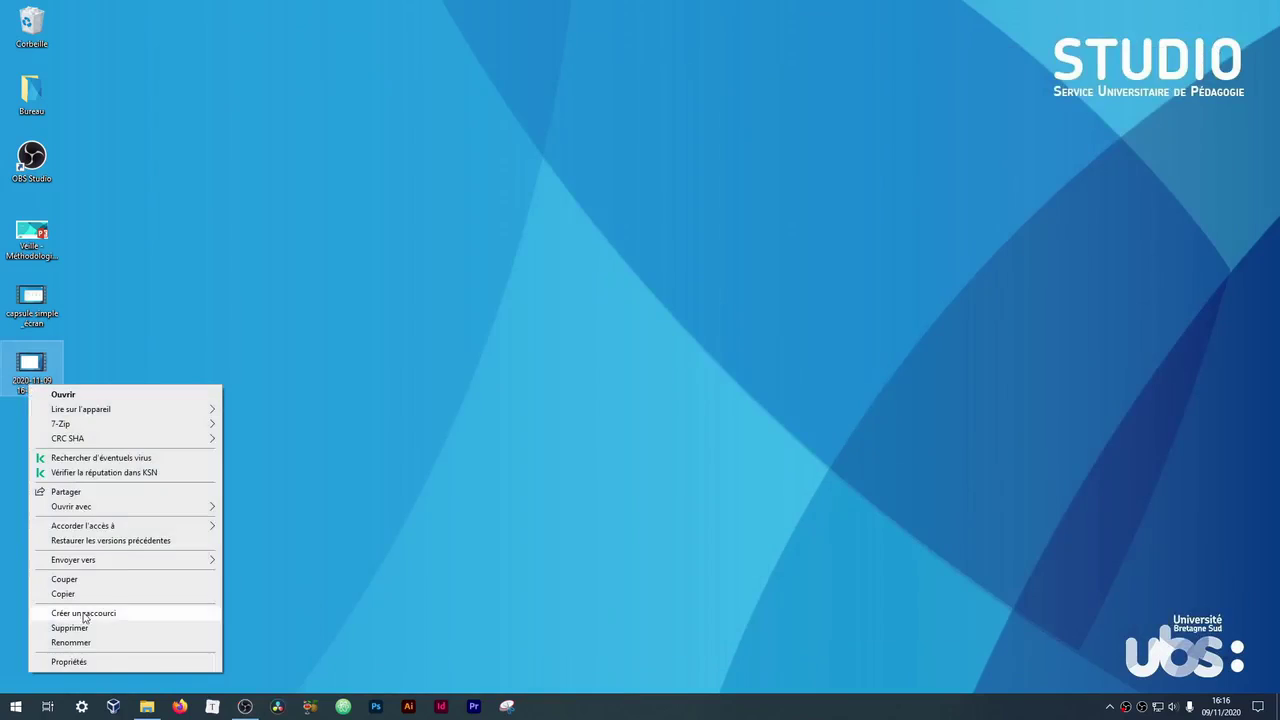
pyautogui.click(110, 644)
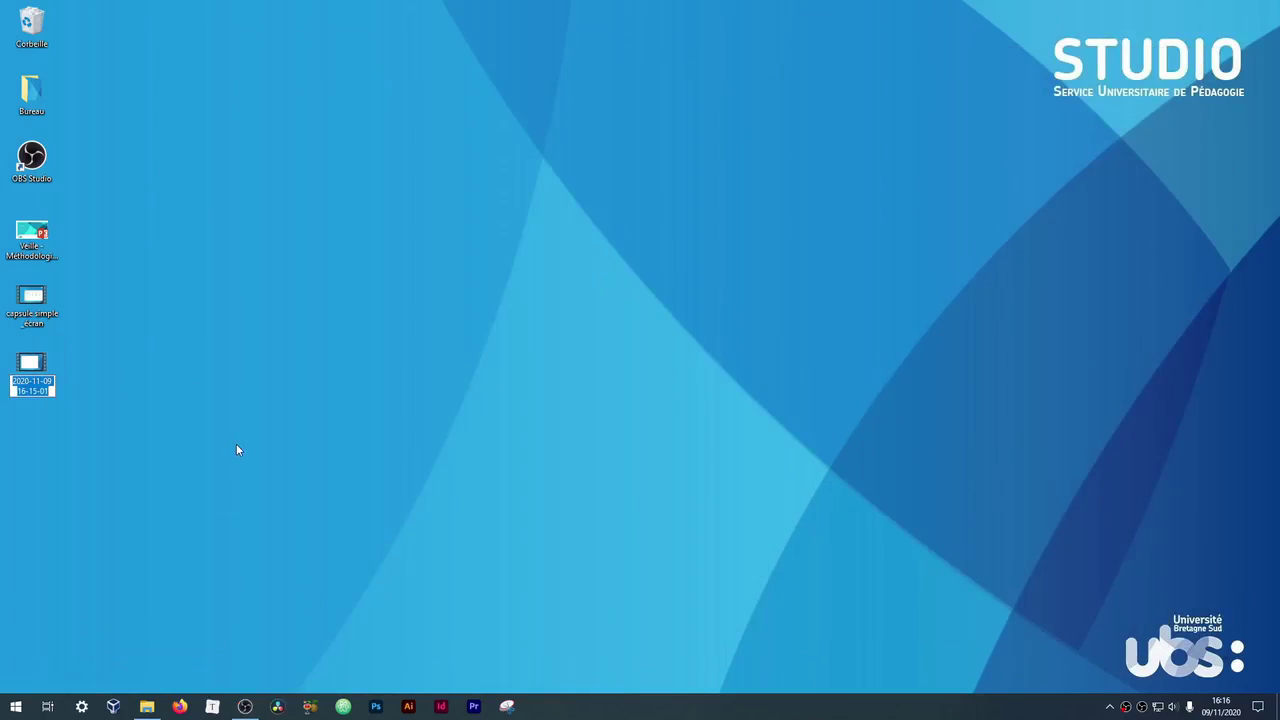
pyautogui.write('capsule')
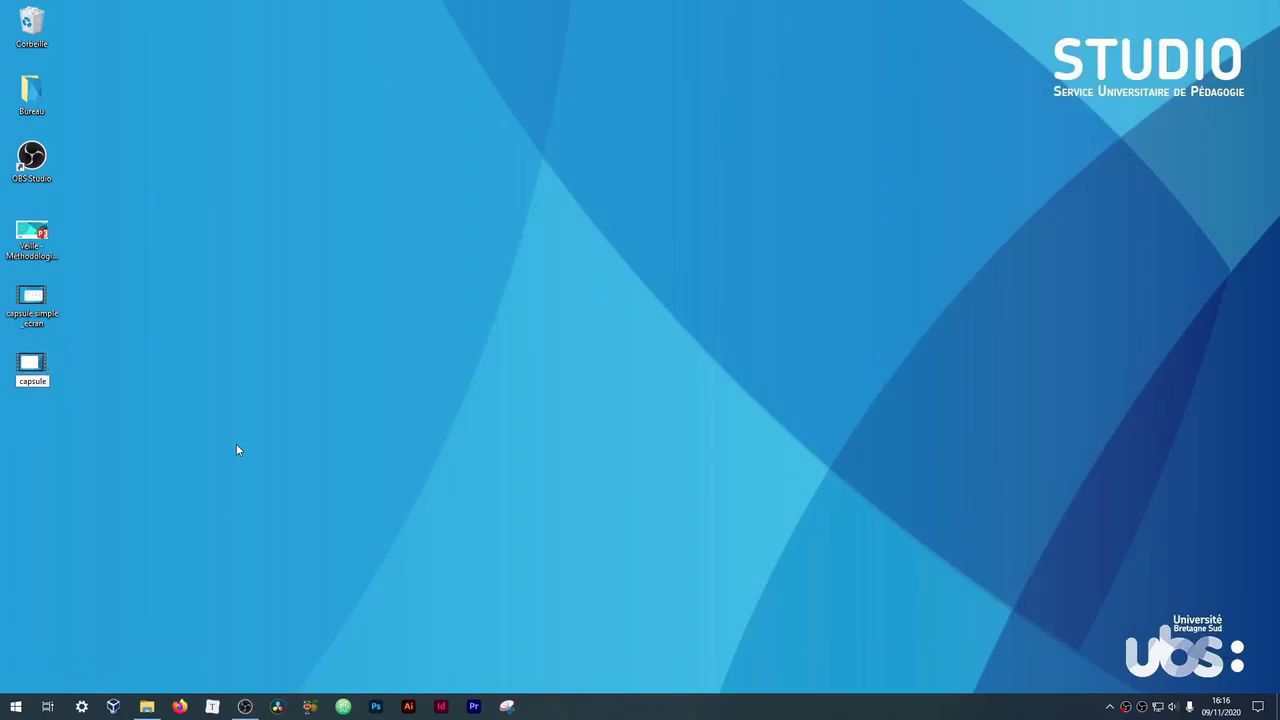
pyautogui.write('_avec_webcm')
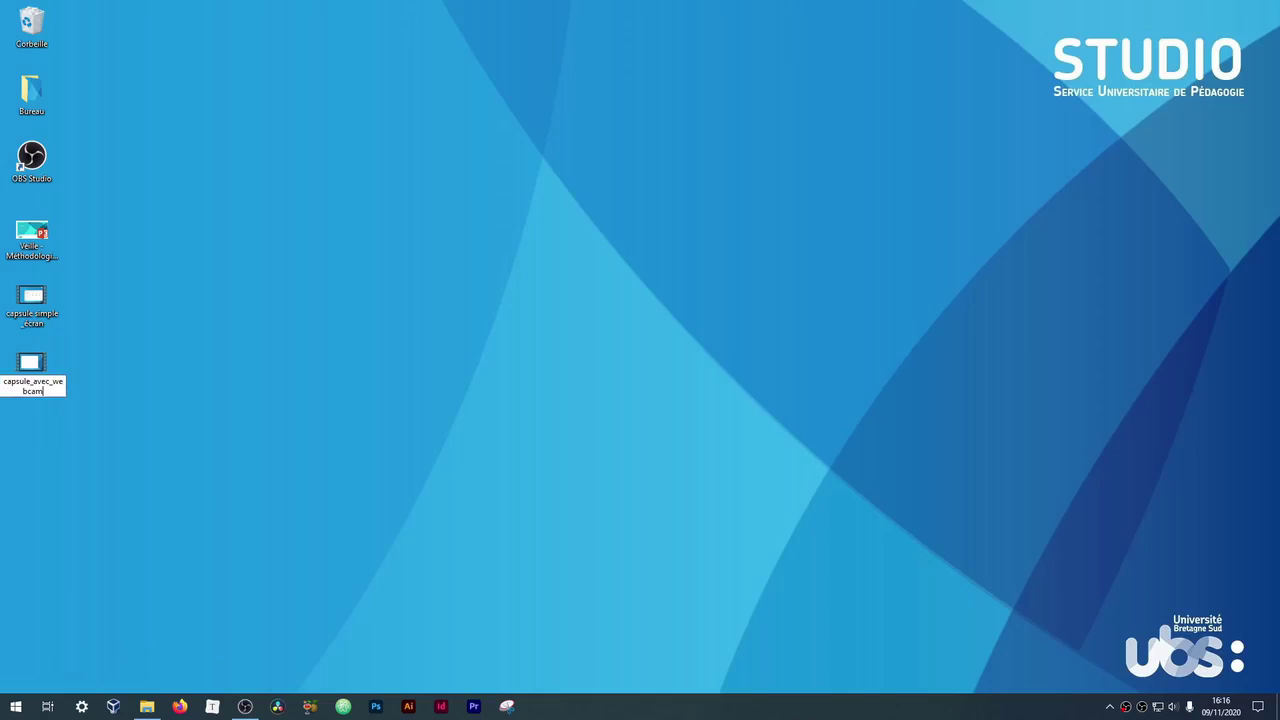
pyautogui.press('Return')
# Bring OBS back to the front and create a new scene named "capsule + fenetres + webcam"
pyautogui.click(245, 706)
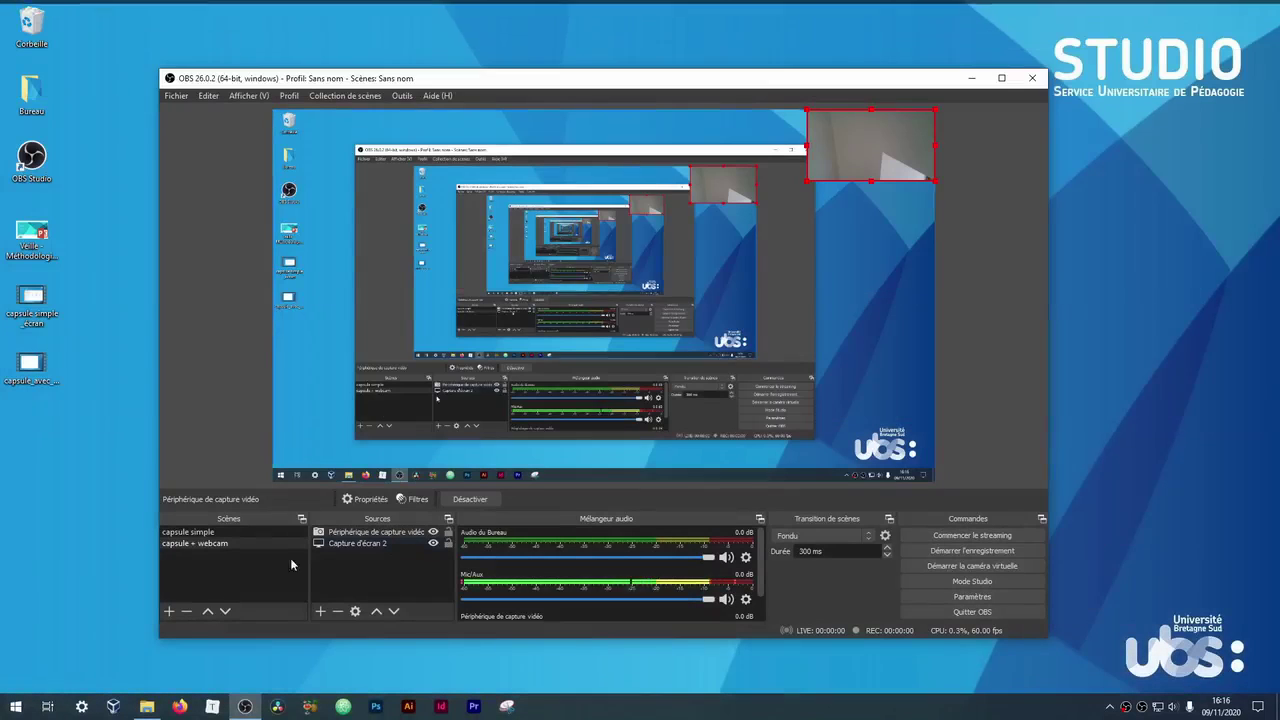
pyautogui.click(168, 615)
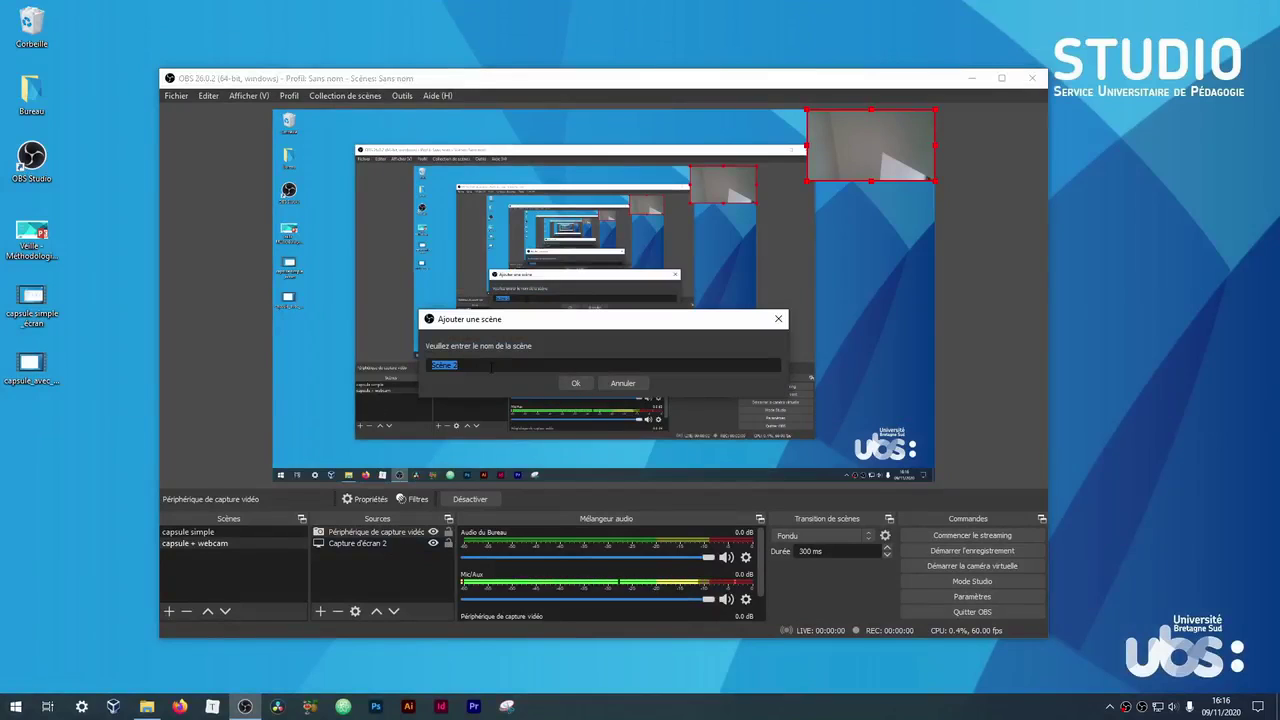
pyautogui.write('capsule')
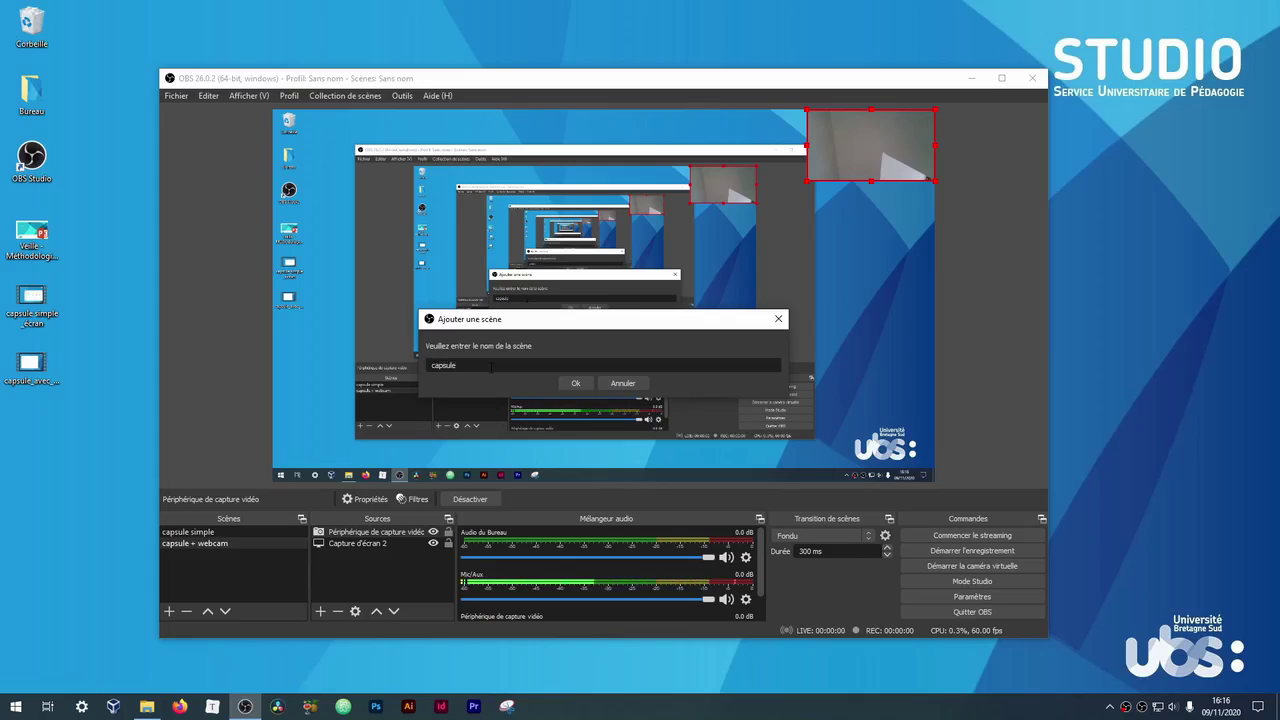
pyautogui.write(' + fenetres ')
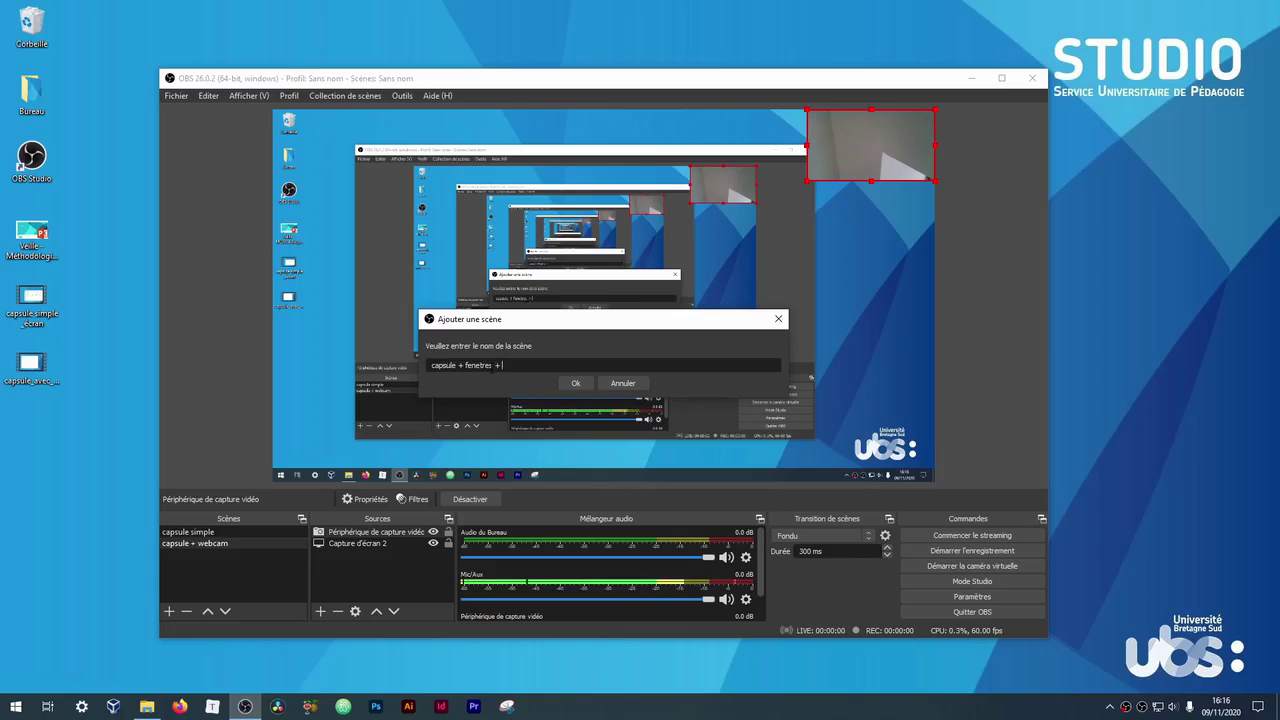
pyautogui.write('+ webcam')
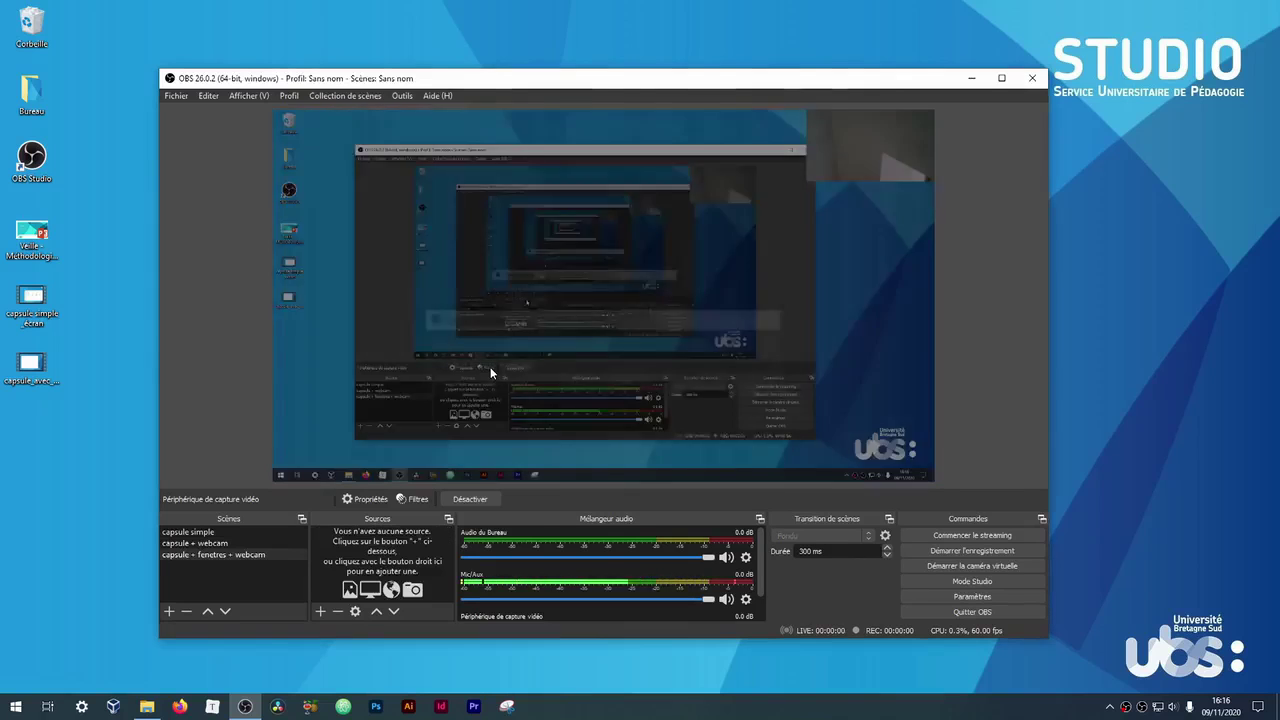
pyautogui.press('Return')
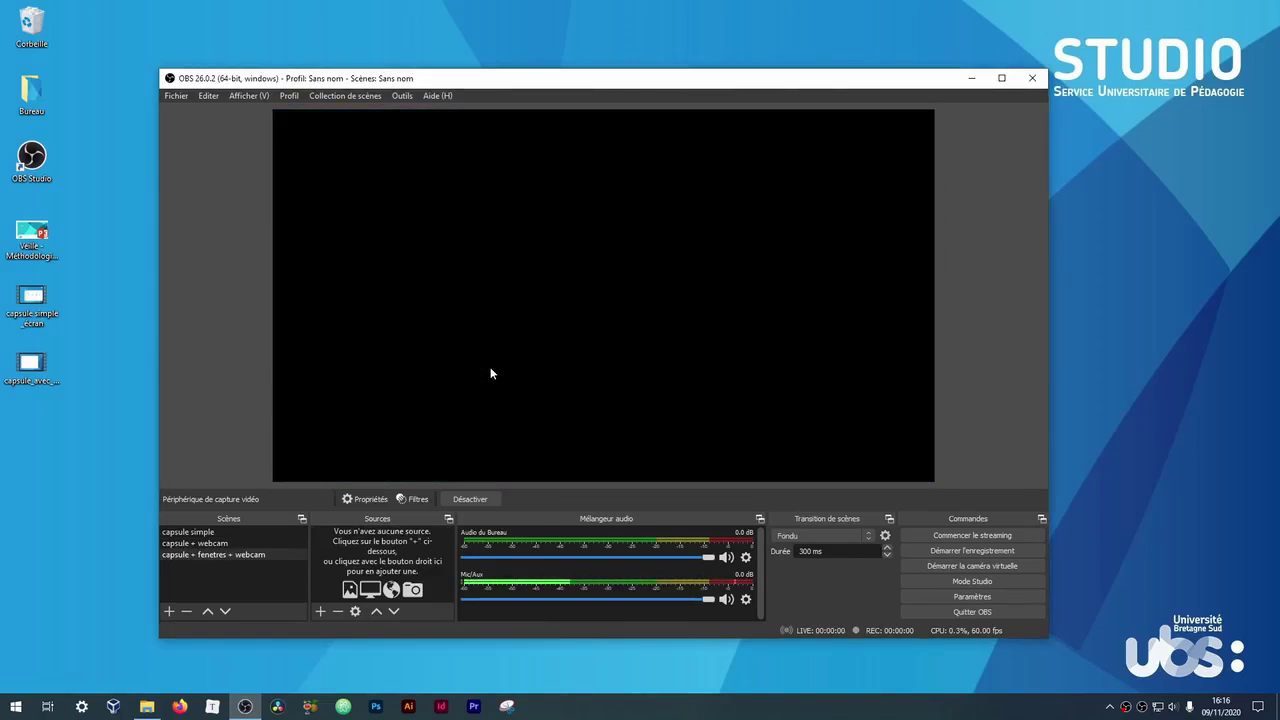
# Open Firefox on a new tab as a window to capture and minimize it again
pyautogui.click(321, 612)
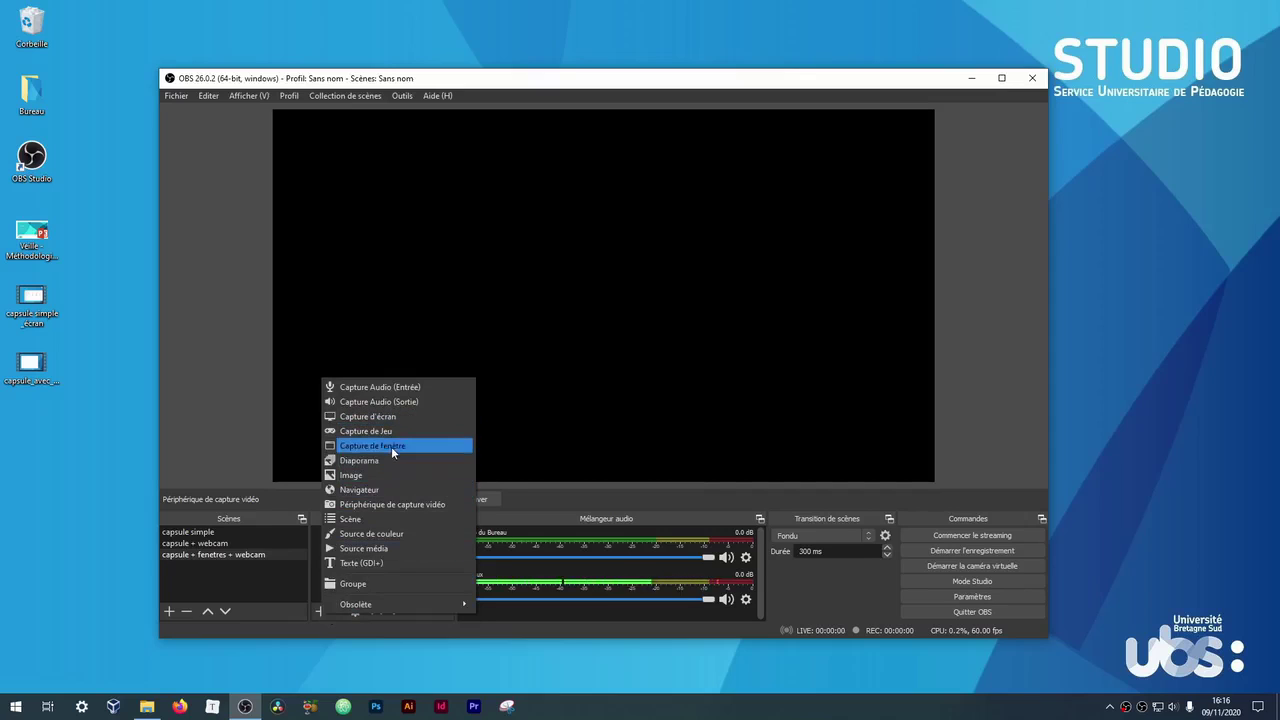
pyautogui.click(232, 447)
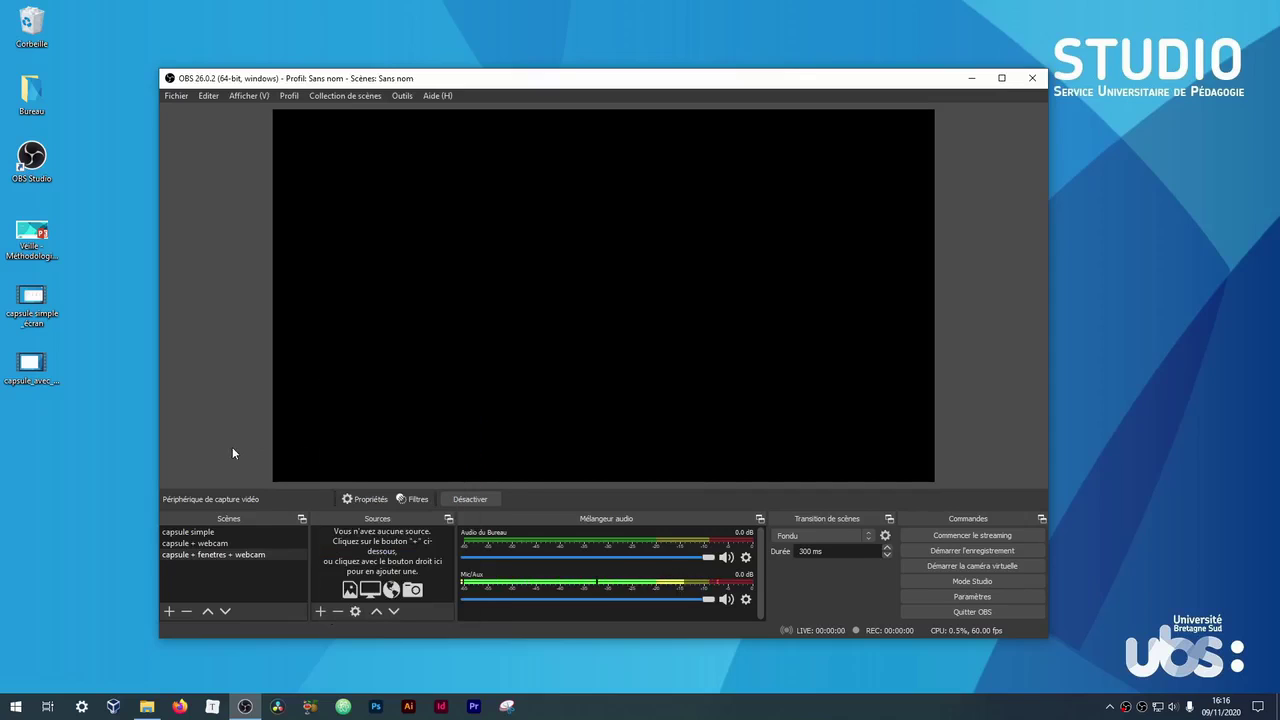
pyautogui.click(180, 706)
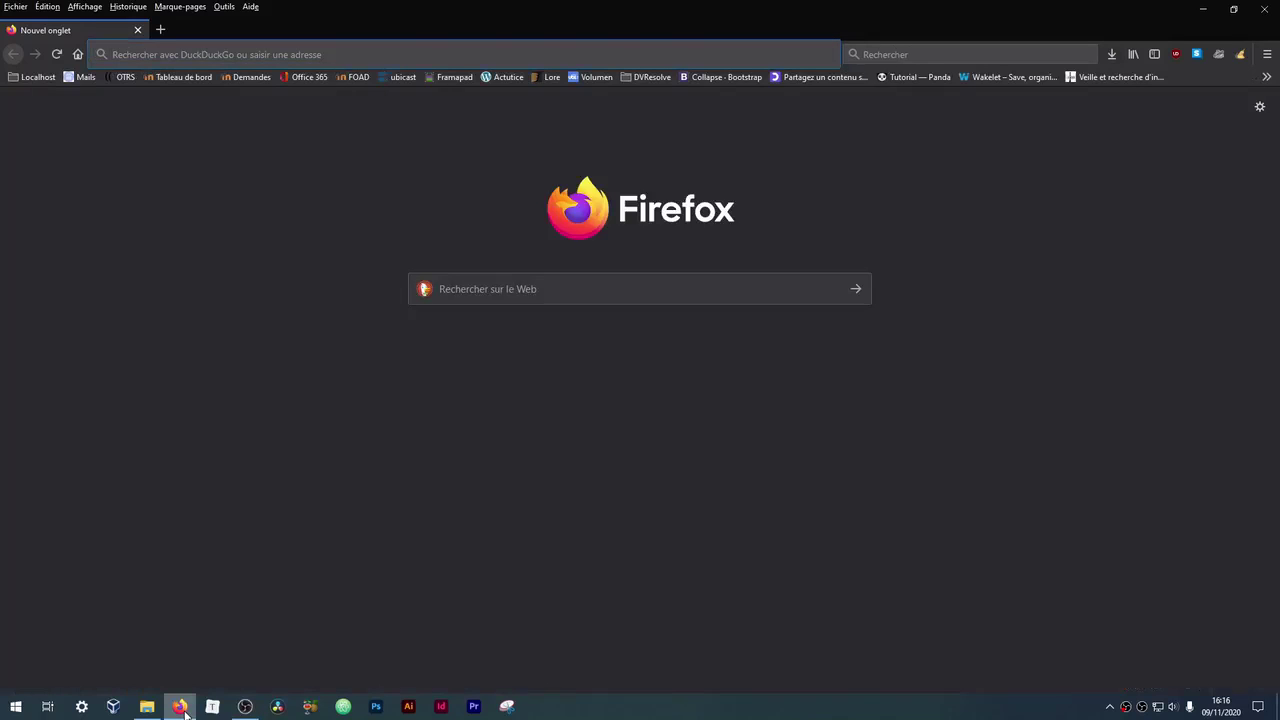
pyautogui.click(180, 706)
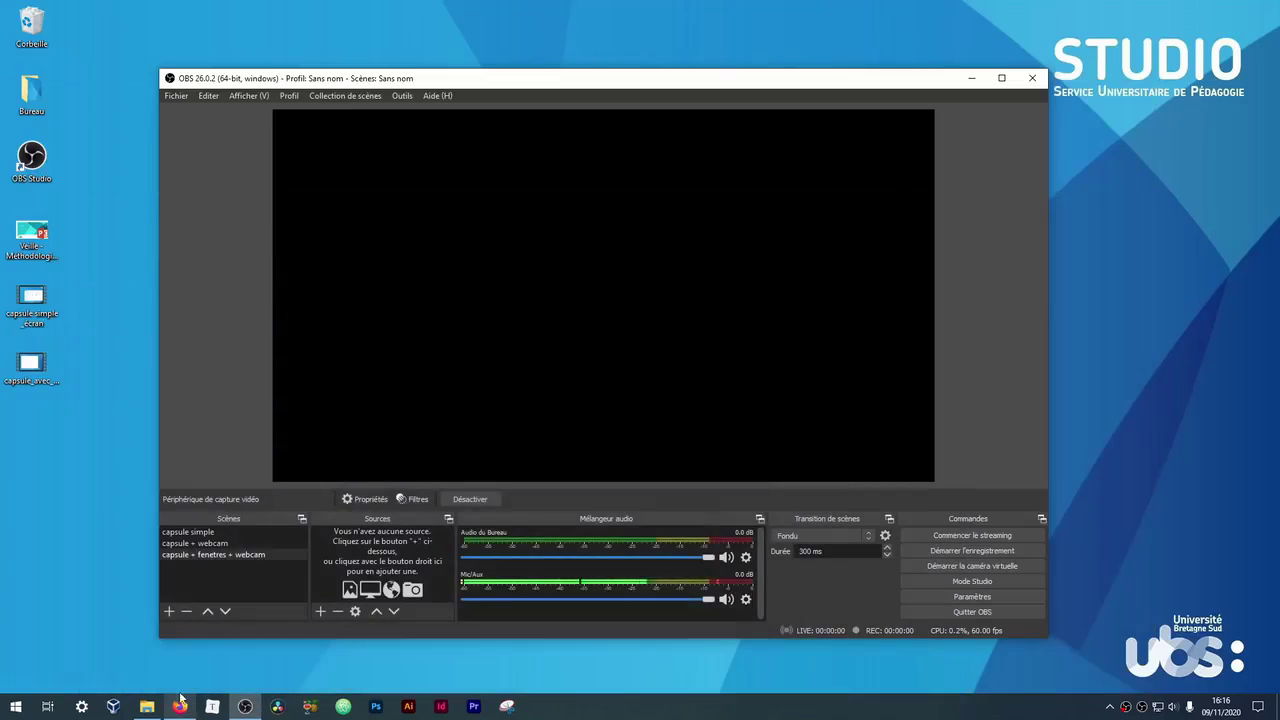
# Open the "Veille - Méthodologies et outils" presentation in PowerPoint, display slide 11 "Méthode pull" and maximize the window
pyautogui.doubleClick(31, 235)
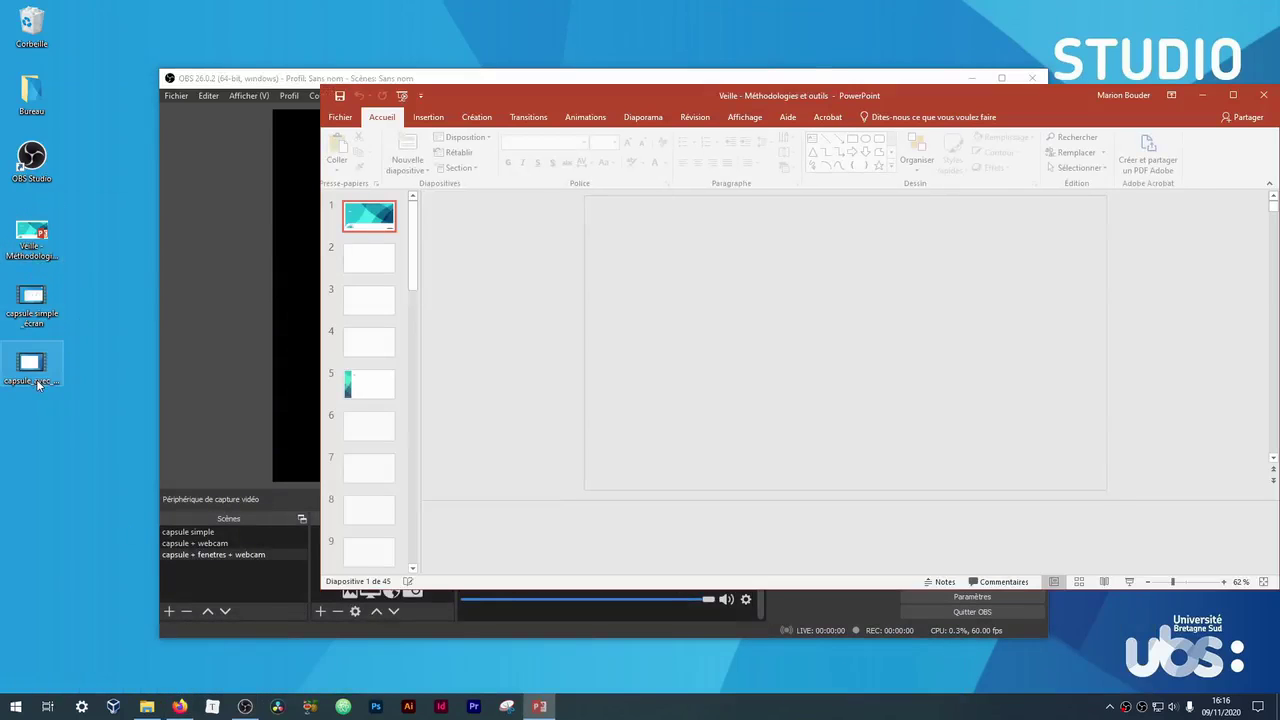
pyautogui.click(368, 497)
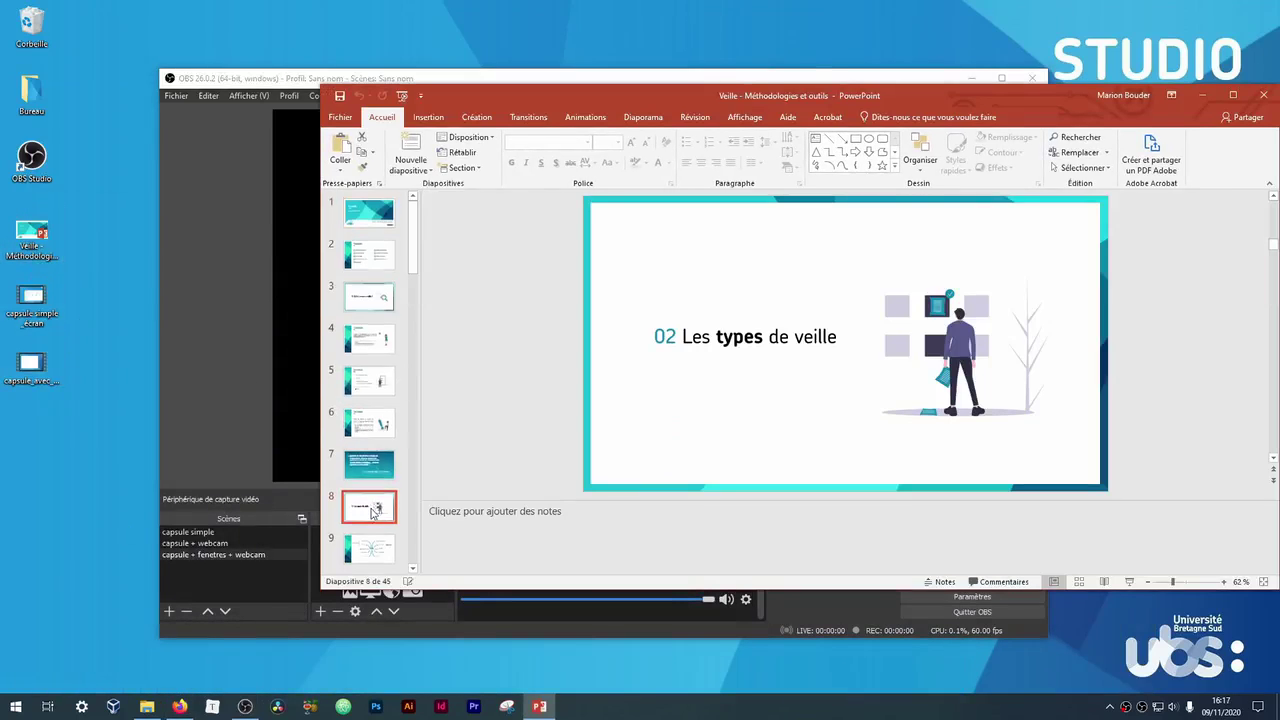
pyautogui.scroll(-3, 378, 517)
pyautogui.click(378, 528)
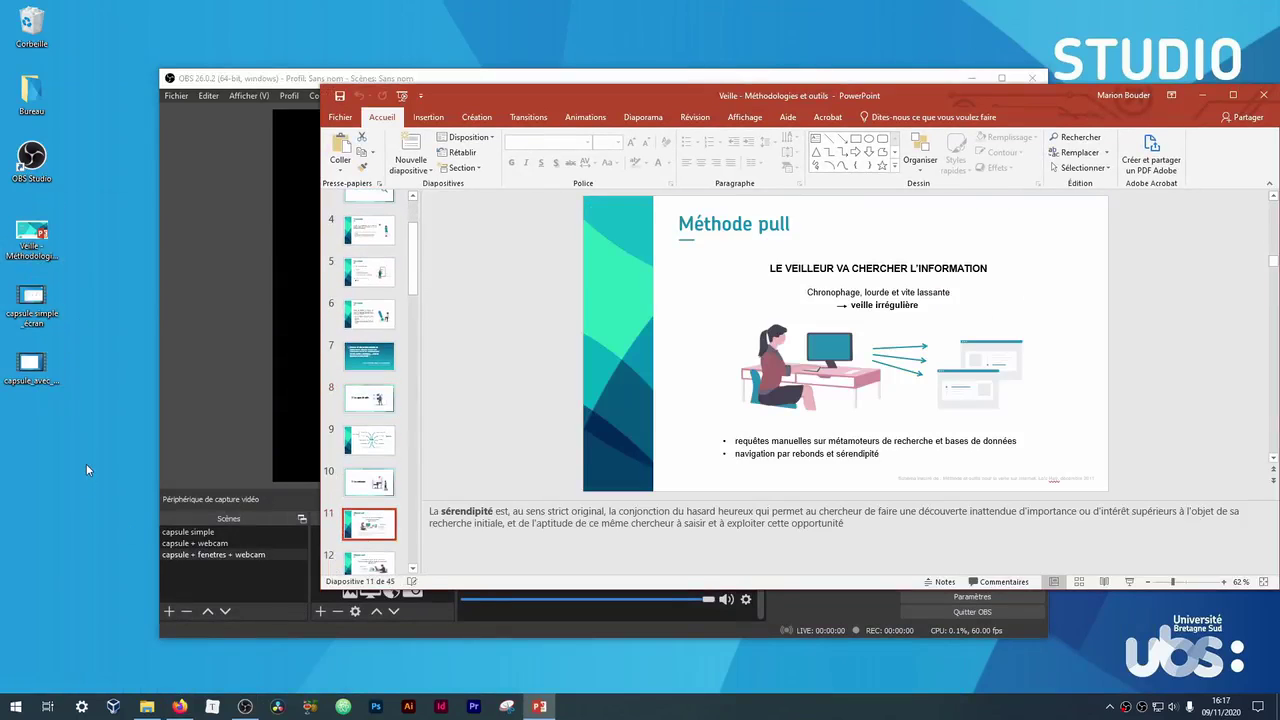
pyautogui.click(1233, 95)
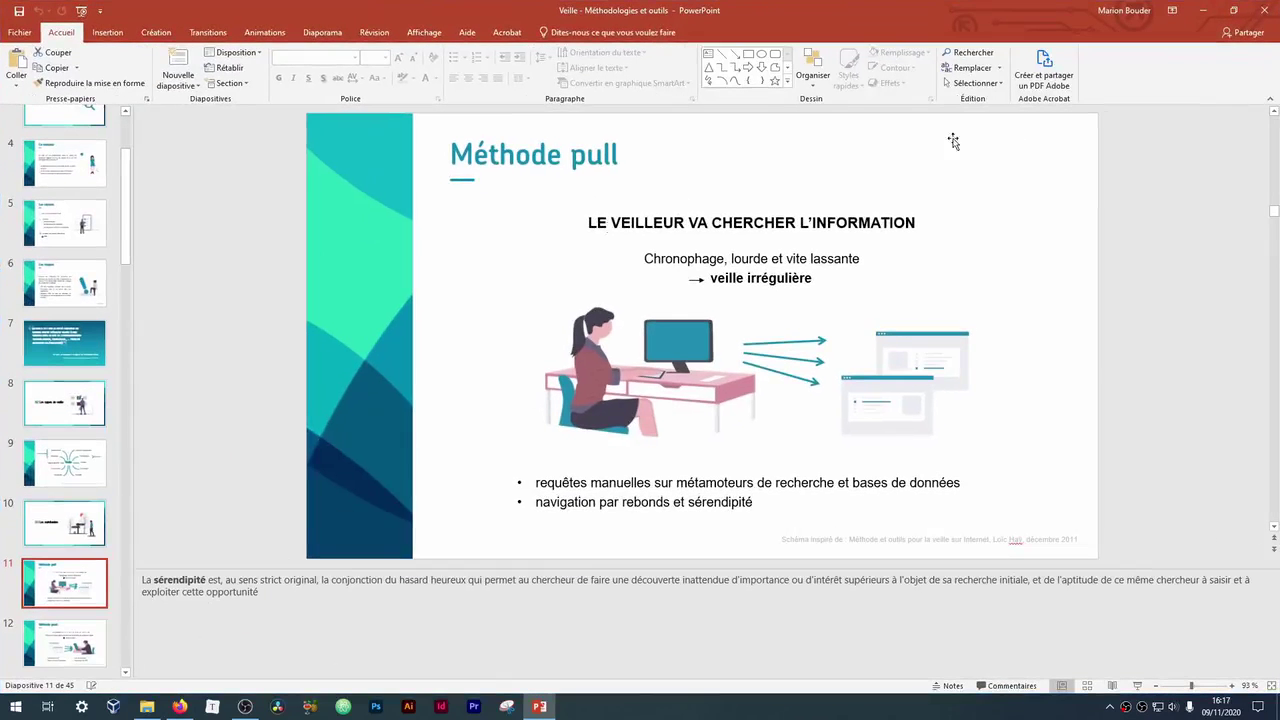
# Restore the Firefox window, return to OBS and add a window capture source set to "[firefox.exe]: Mozilla Firefox"
pyautogui.click(179, 706)
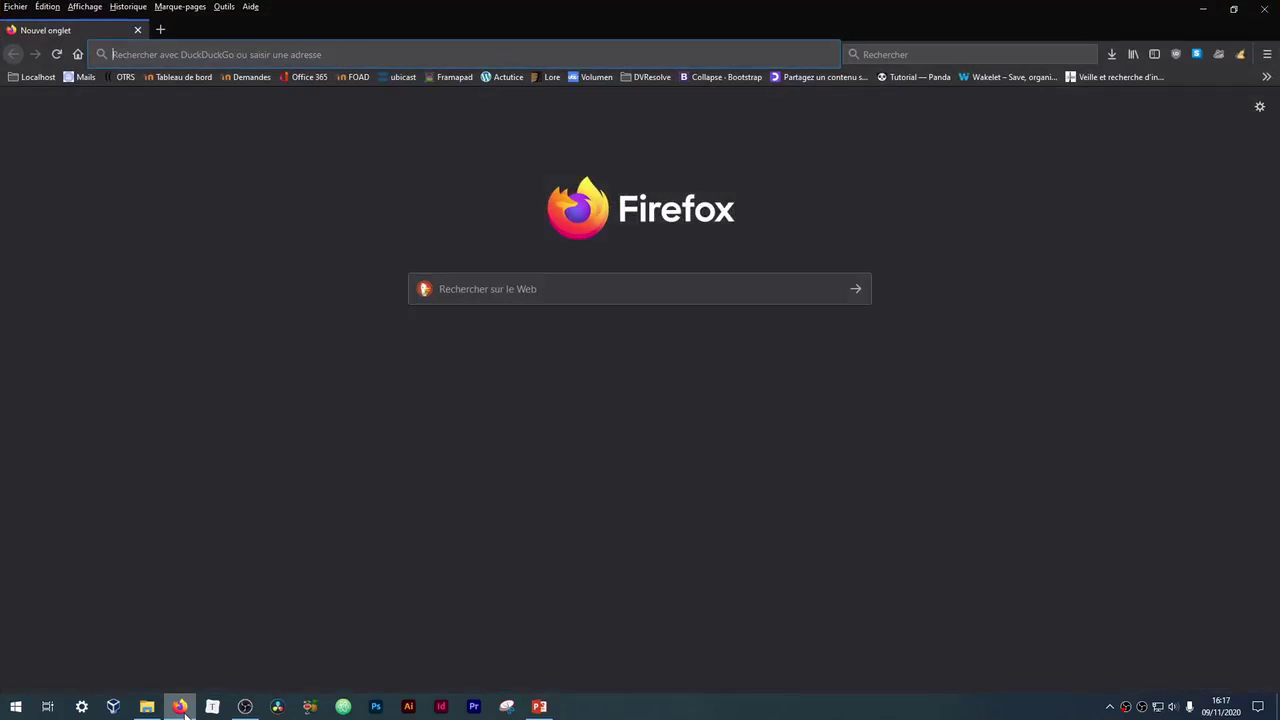
pyautogui.click(245, 706)
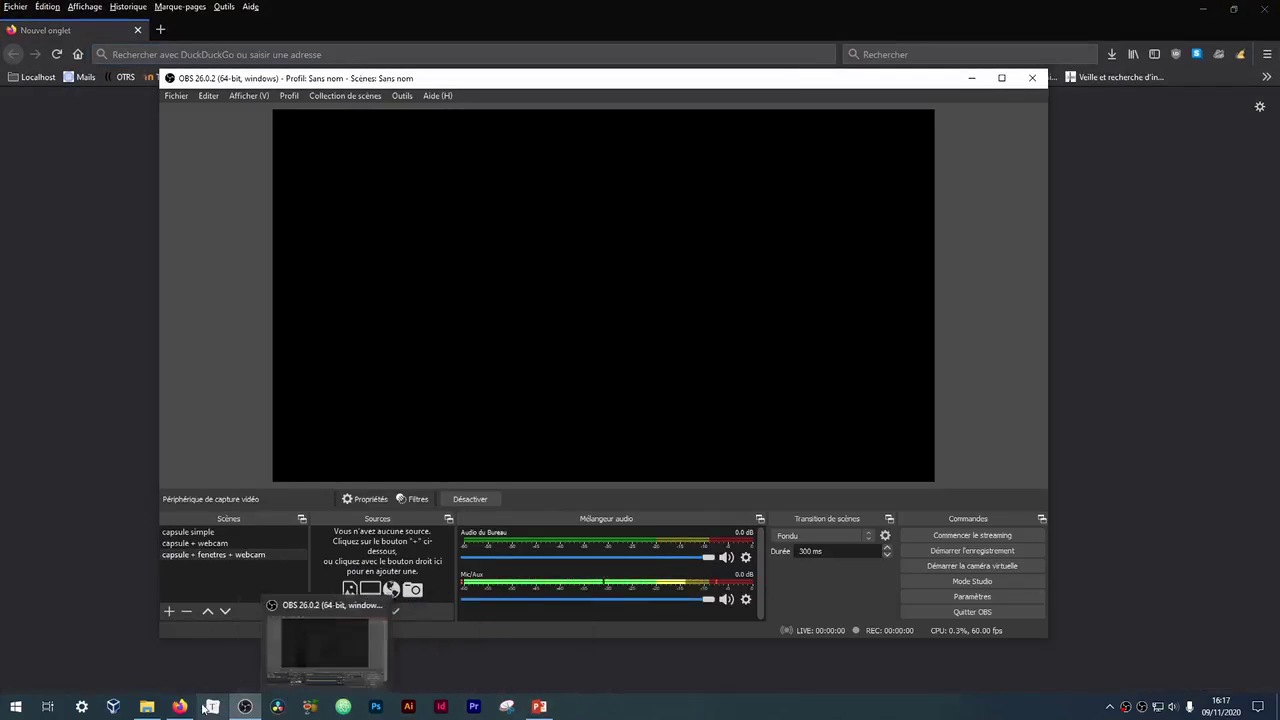
pyautogui.moveTo(184, 706)
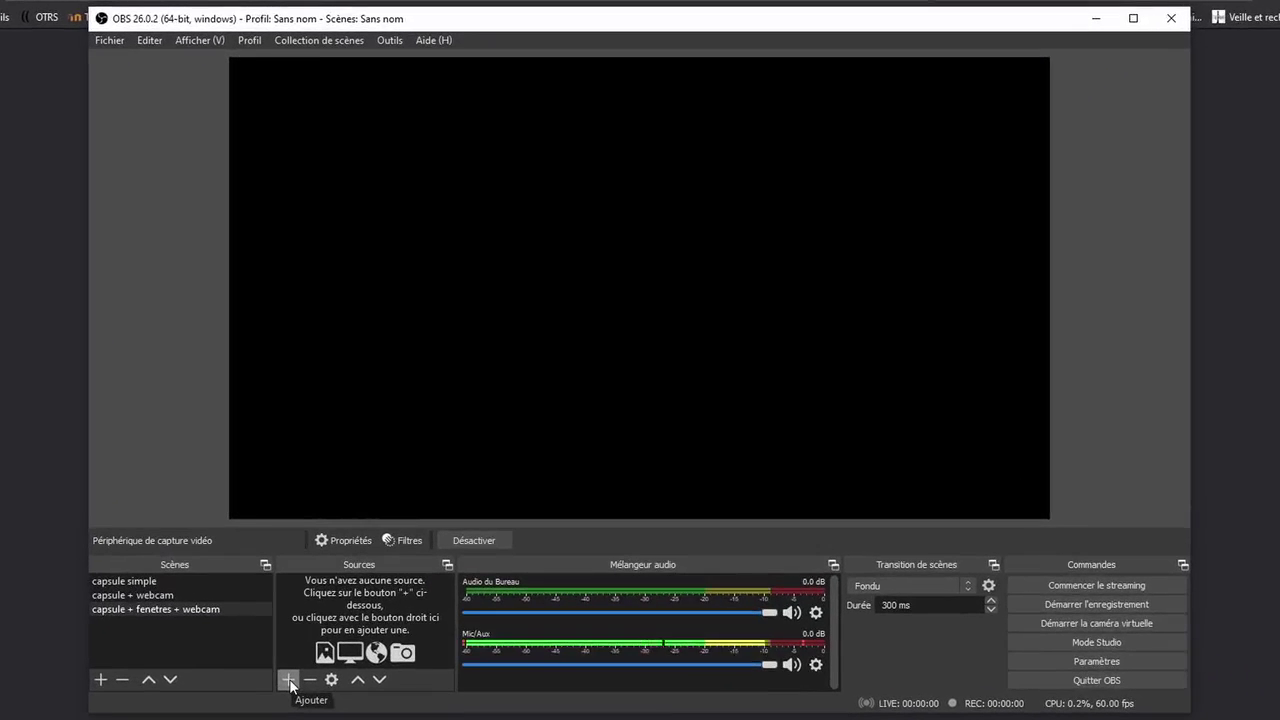
pyautogui.click(288, 680)
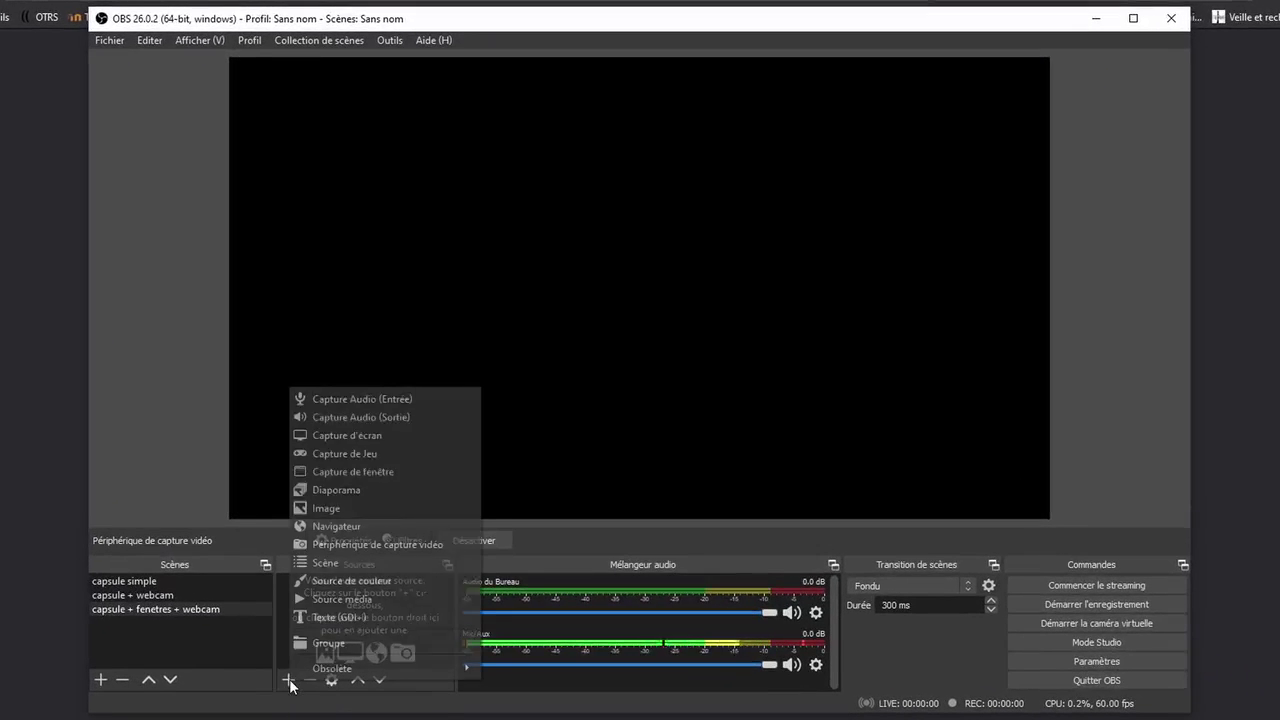
pyautogui.click(348, 471)
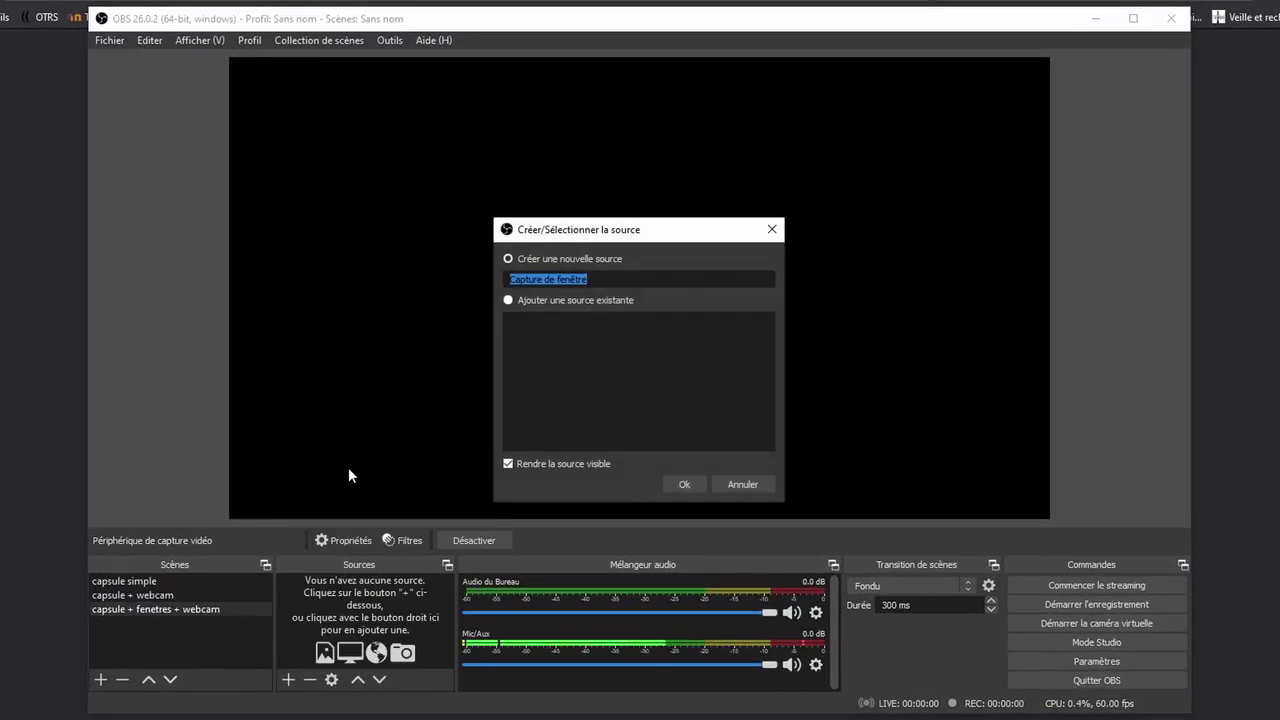
pyautogui.click(682, 484)
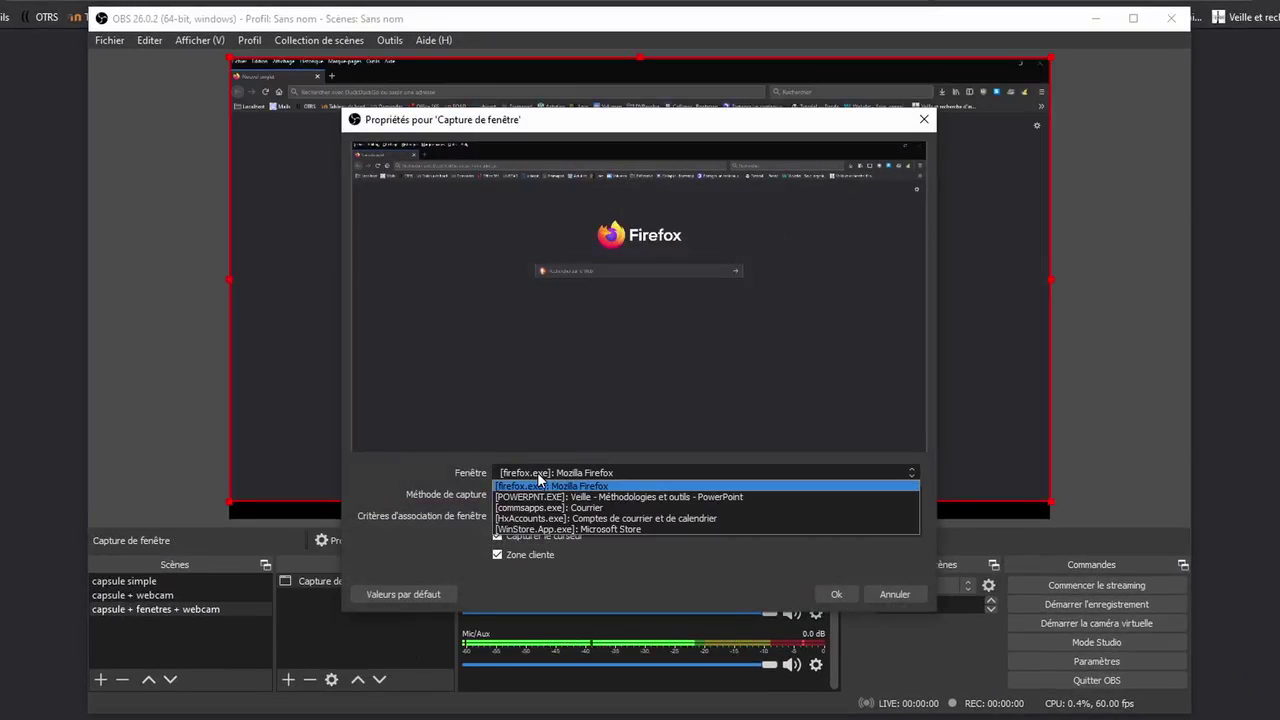
pyautogui.click(539, 485)
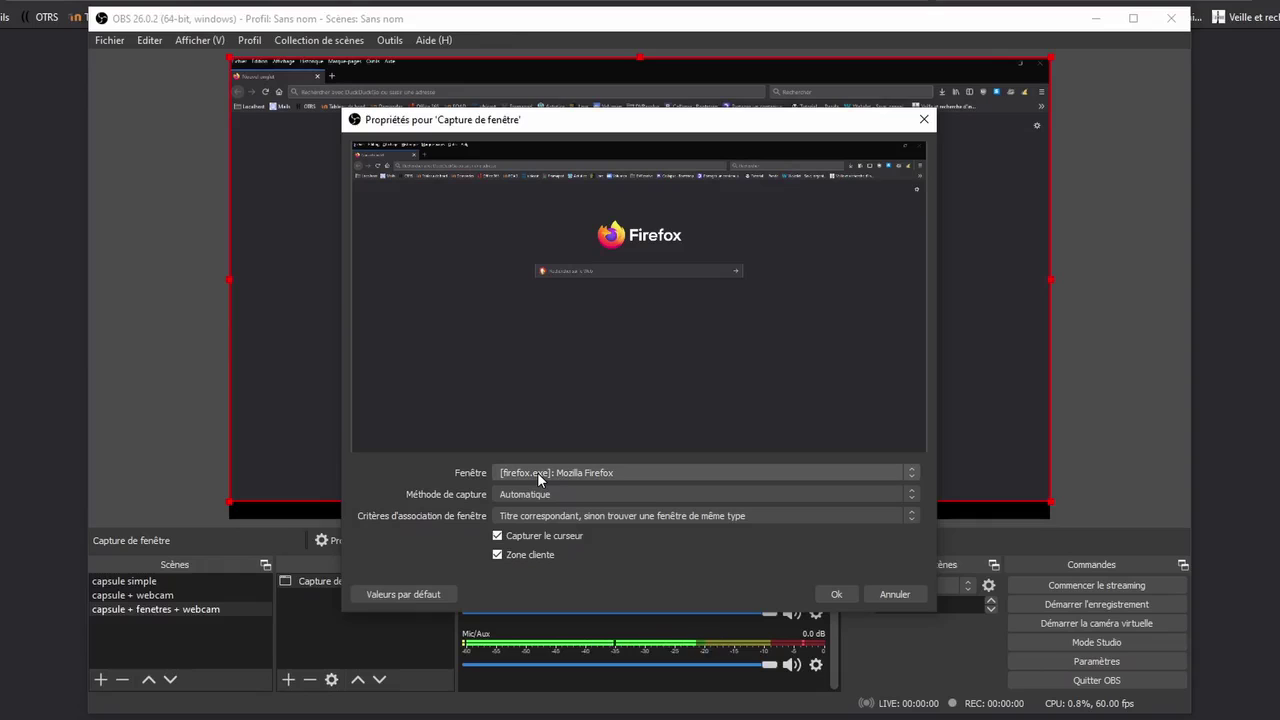
pyautogui.click(834, 594)
# Rename the window capture source in the "capsule + fenetres + webcam" scene to "firefox"
pyautogui.rightClick(355, 578)
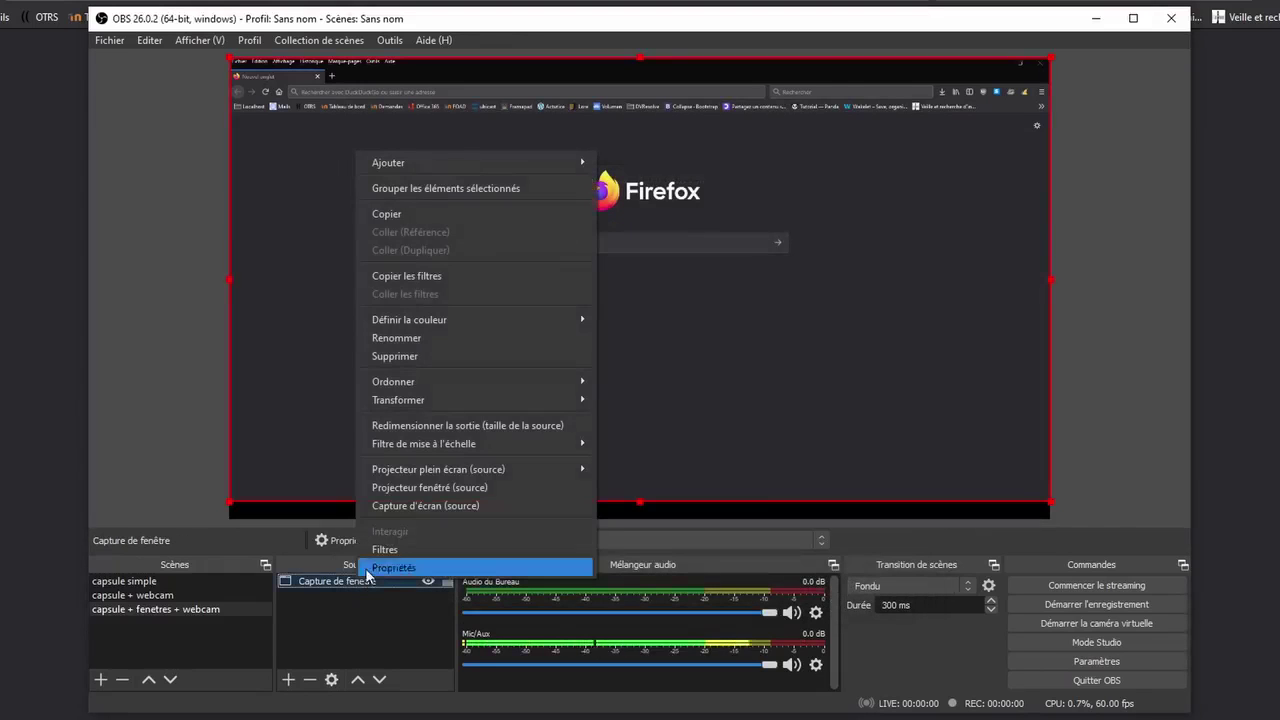
pyautogui.click(425, 340)
pyautogui.write('fir')
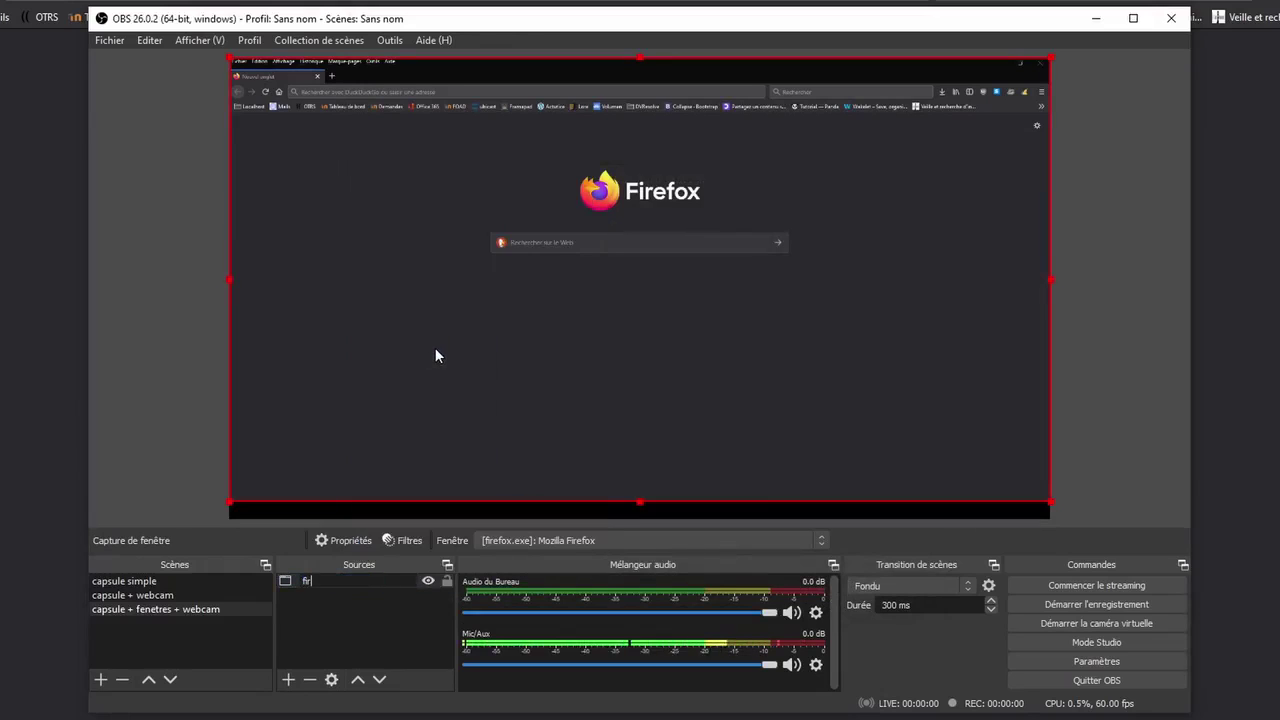
pyautogui.write('efox')
pyautogui.press('Return')
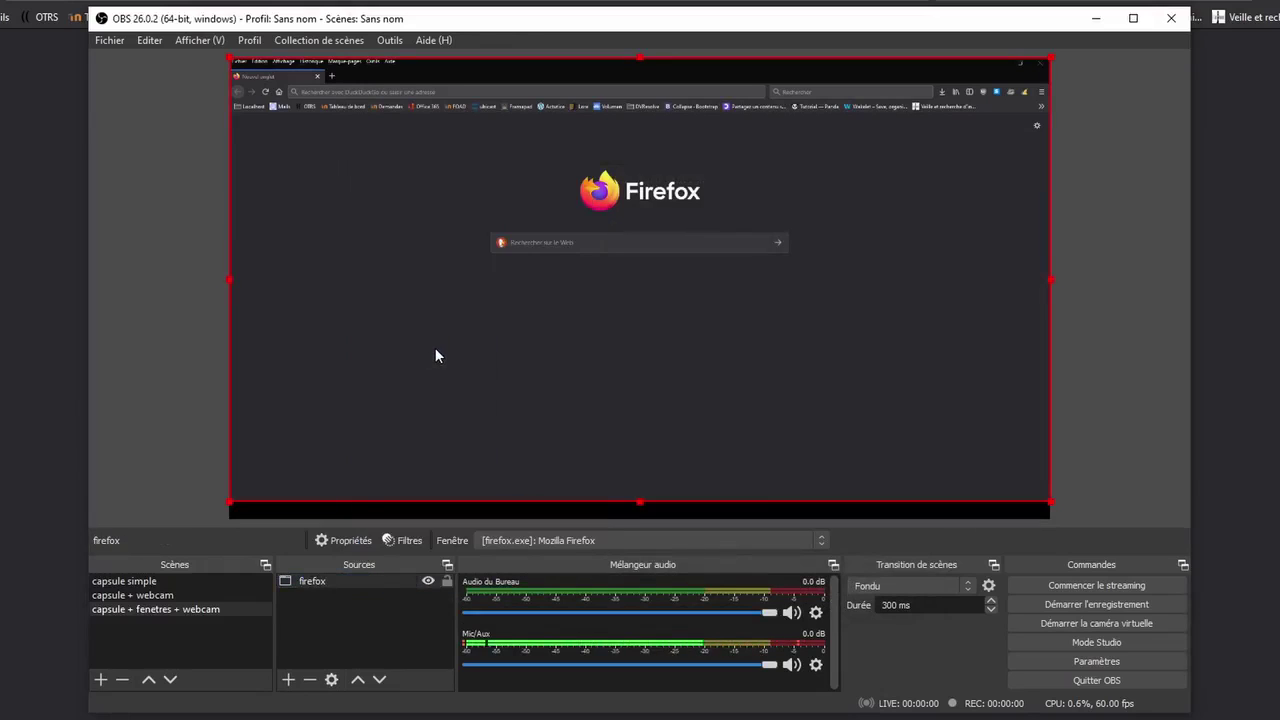
# Add a window capture source named "powerpoint" set to the "[POWERPNT.EXE]: Veille - Méthodologies et outils - PowerPoint" window
pyautogui.click(293, 680)
pyautogui.click(360, 458)
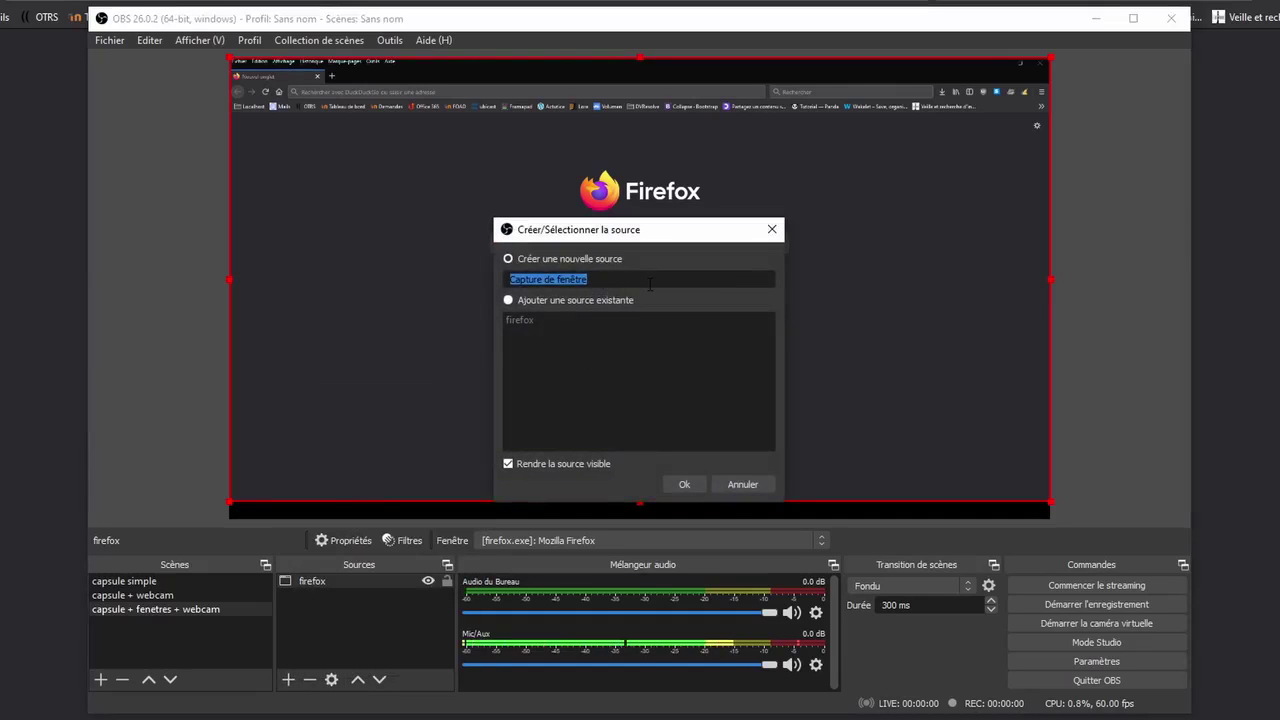
pyautogui.write('powerp')
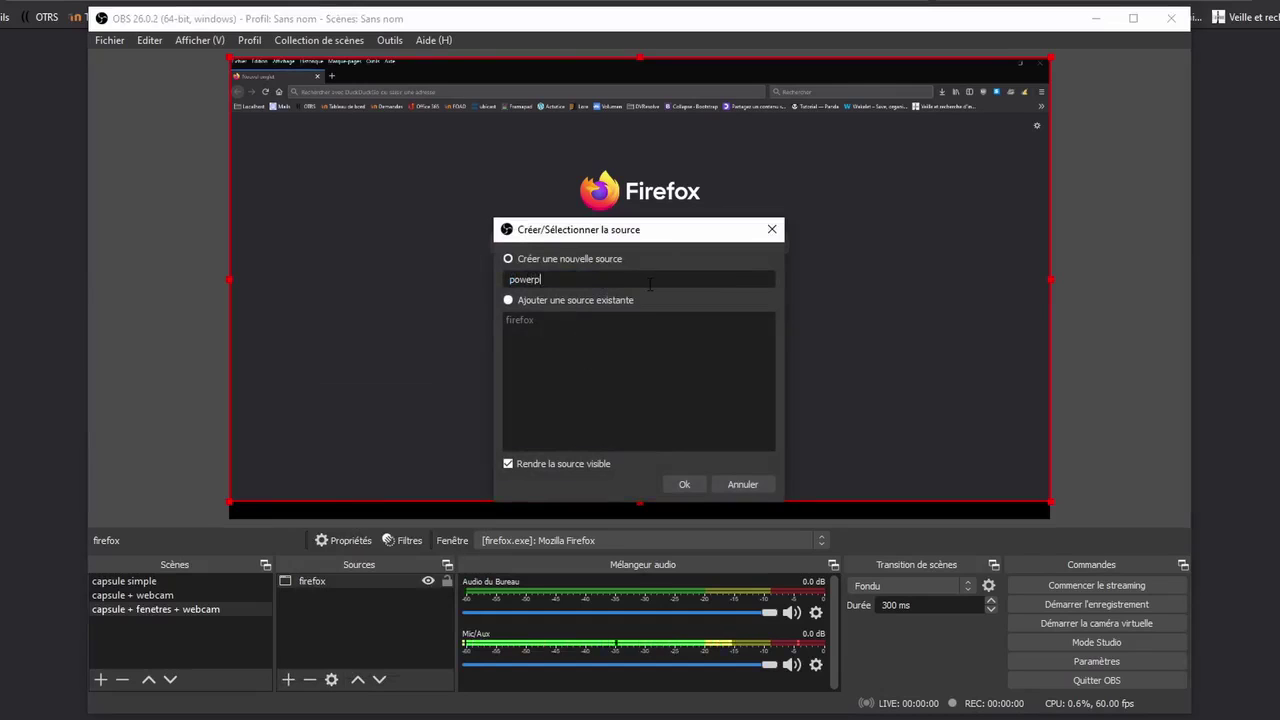
pyautogui.write('oint')
pyautogui.press('Return')
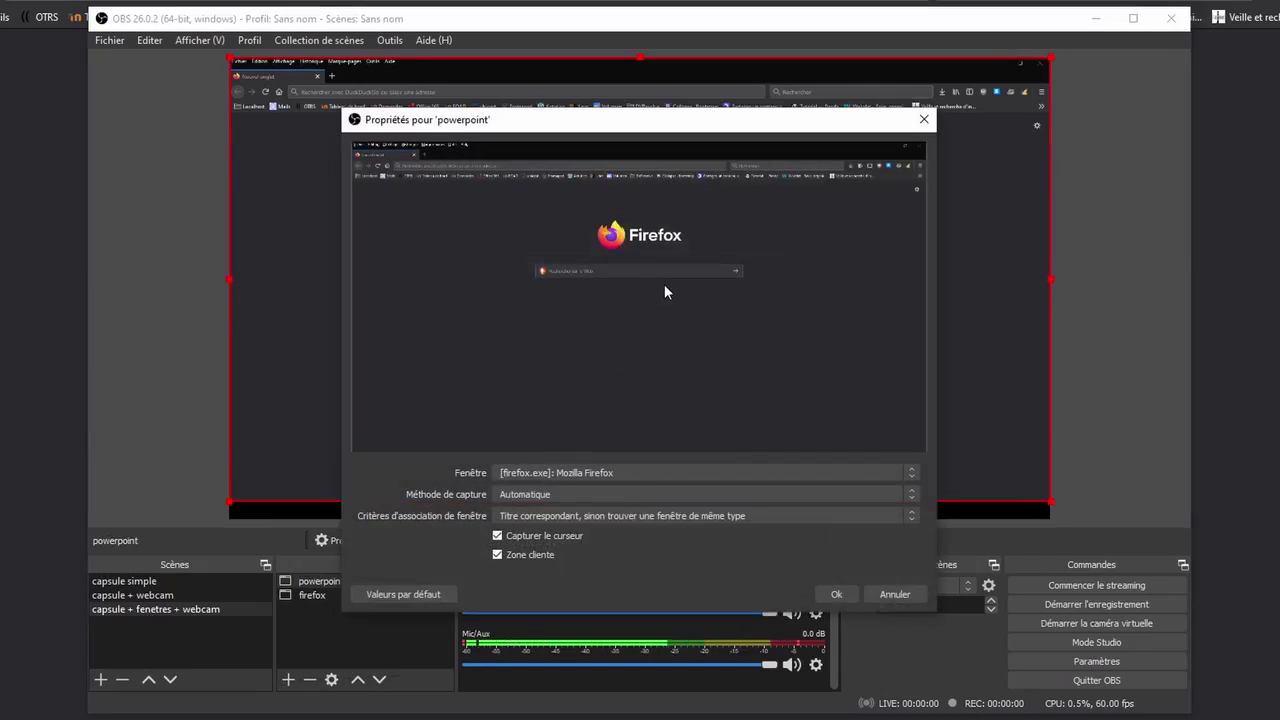
pyautogui.click(551, 472)
pyautogui.click(825, 496)
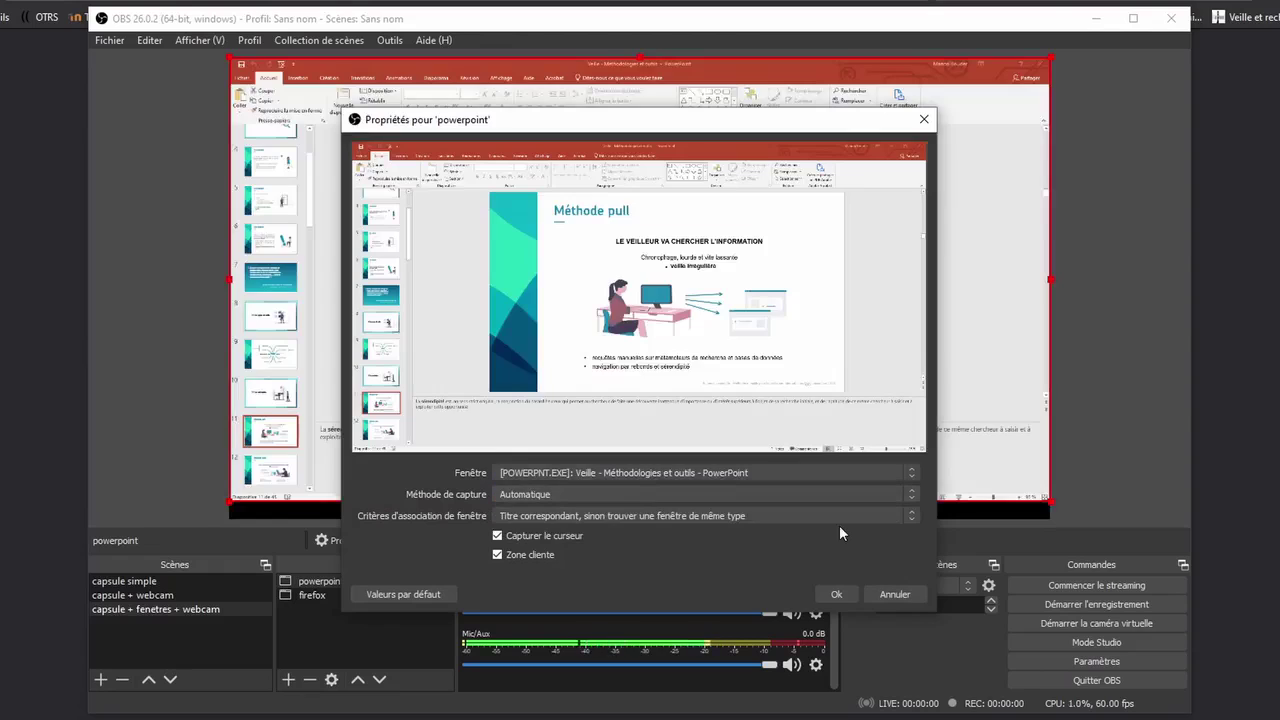
pyautogui.click(838, 594)
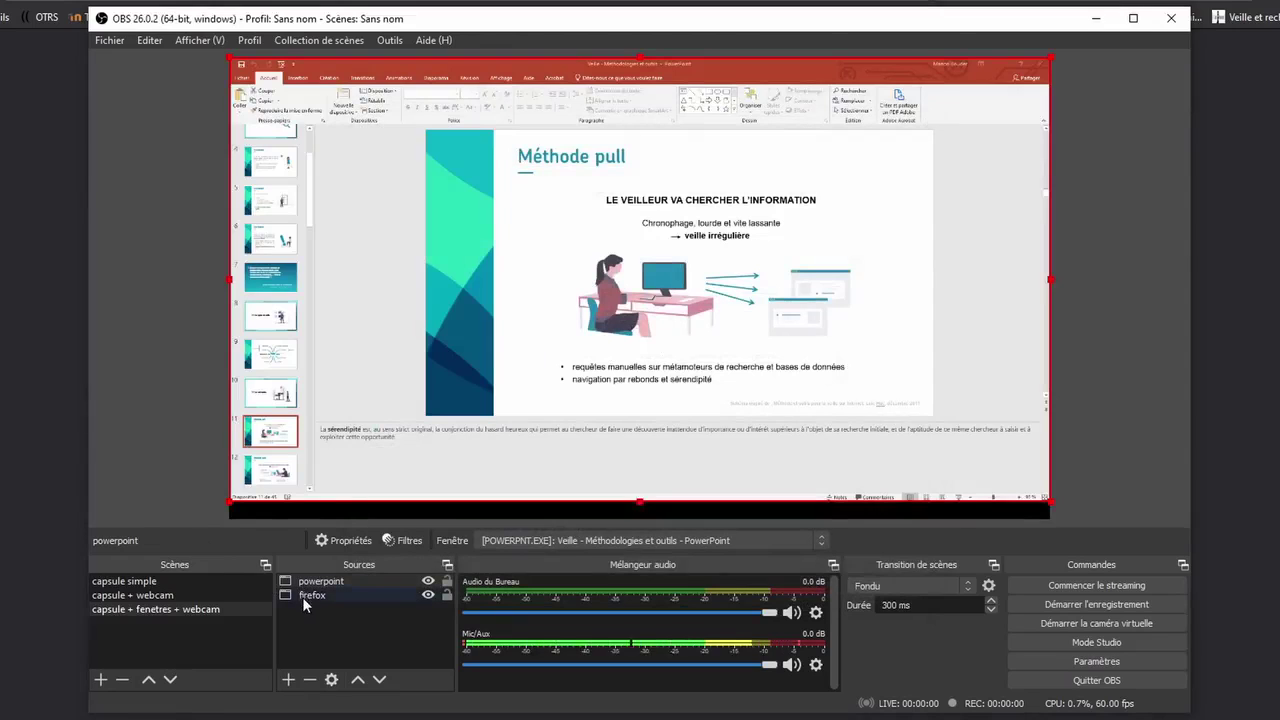
# Hide and show the powerpoint source again, and reorder the sources so that firefox is above powerpoint
pyautogui.click(428, 582)
pyautogui.click(428, 582)
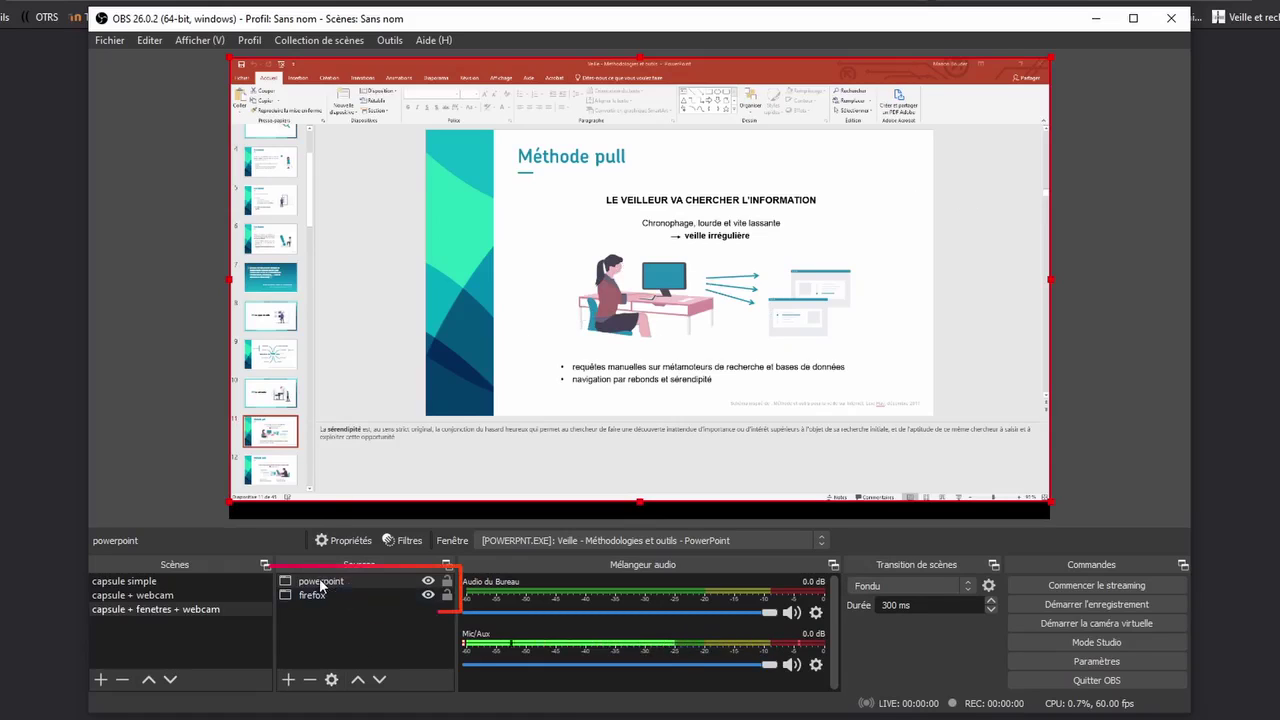
pyautogui.moveTo(320, 582); pyautogui.dragTo(322, 604)
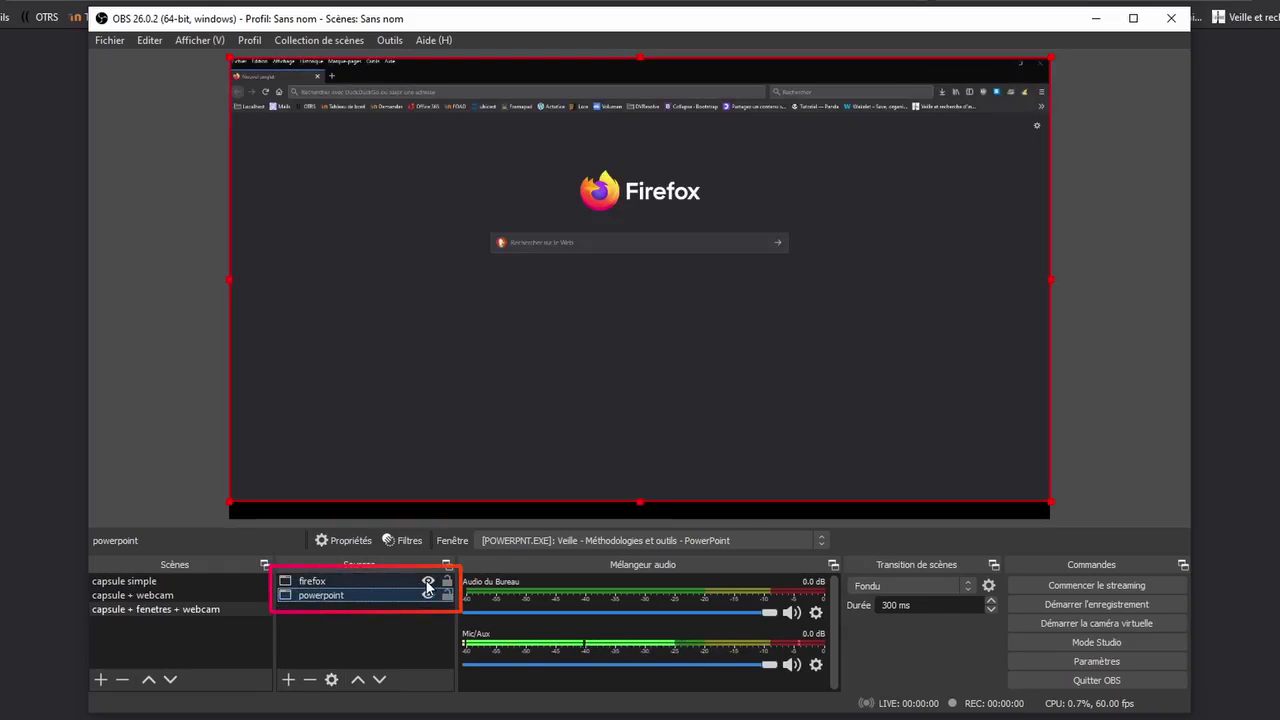
# Shrink the firefox source to a small inset in the upper-right corner of the canvas, over the PowerPoint capture
pyautogui.click(336, 582)
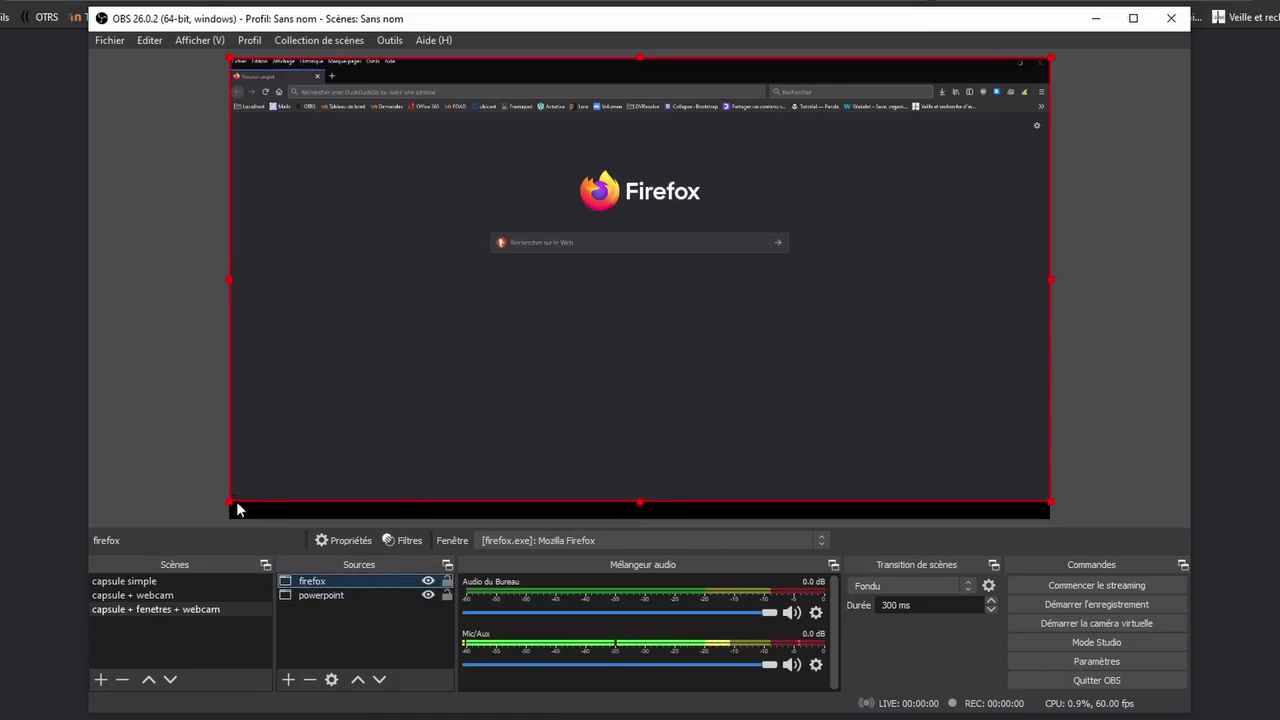
pyautogui.moveTo(228, 501); pyautogui.dragTo(981, 187)
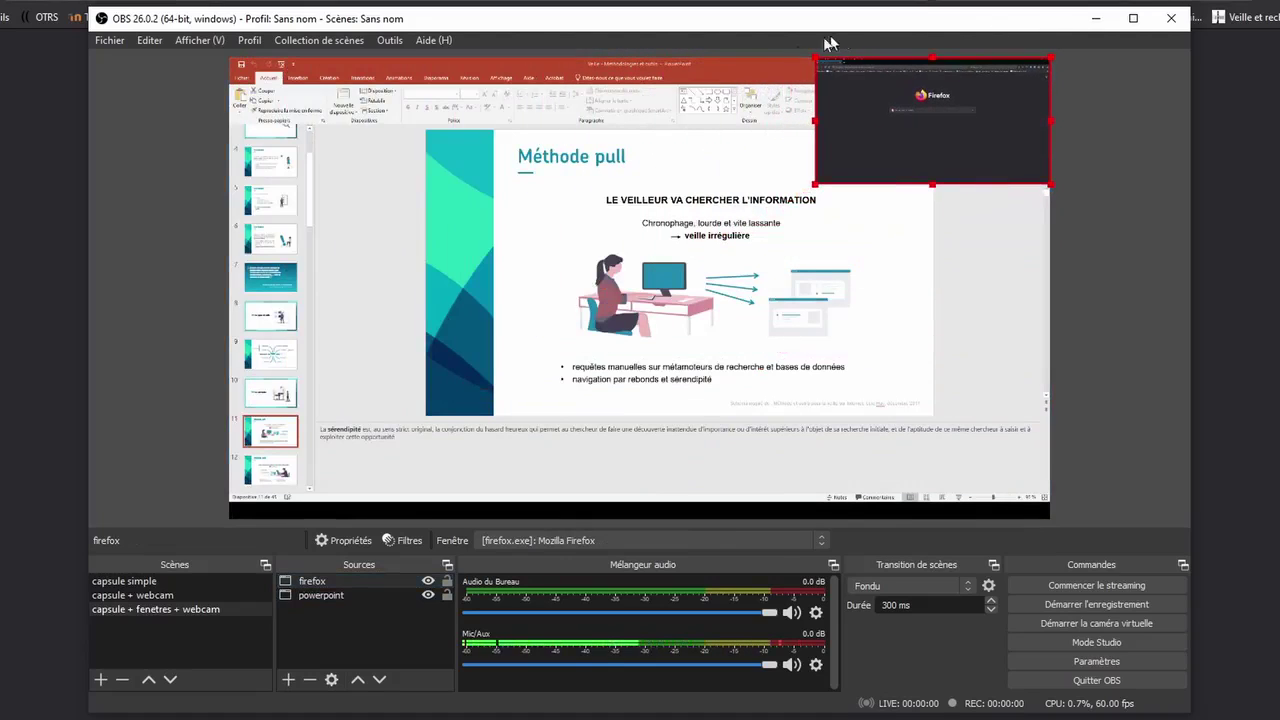